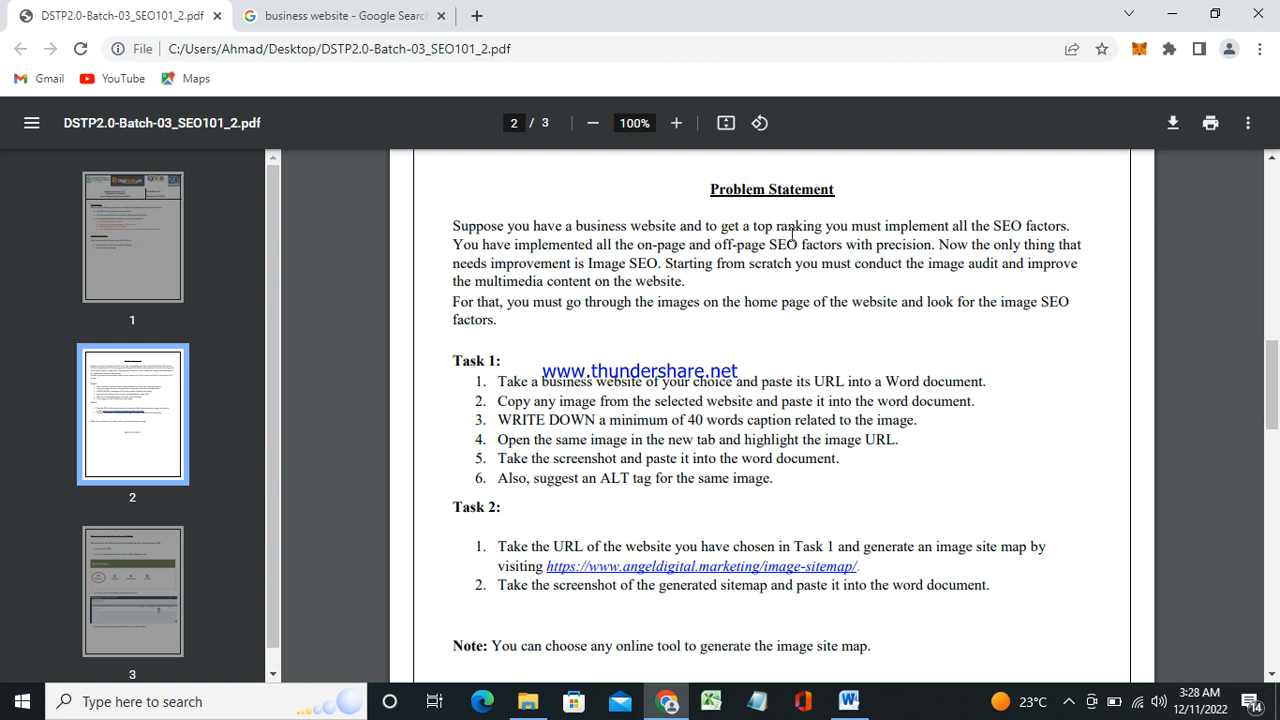
# - Read the problem statement and the Task 1 and Task 2 instructions in the assignment PDF
pyautogui.moveTo(766, 222); pyautogui.dragTo(940, 220)
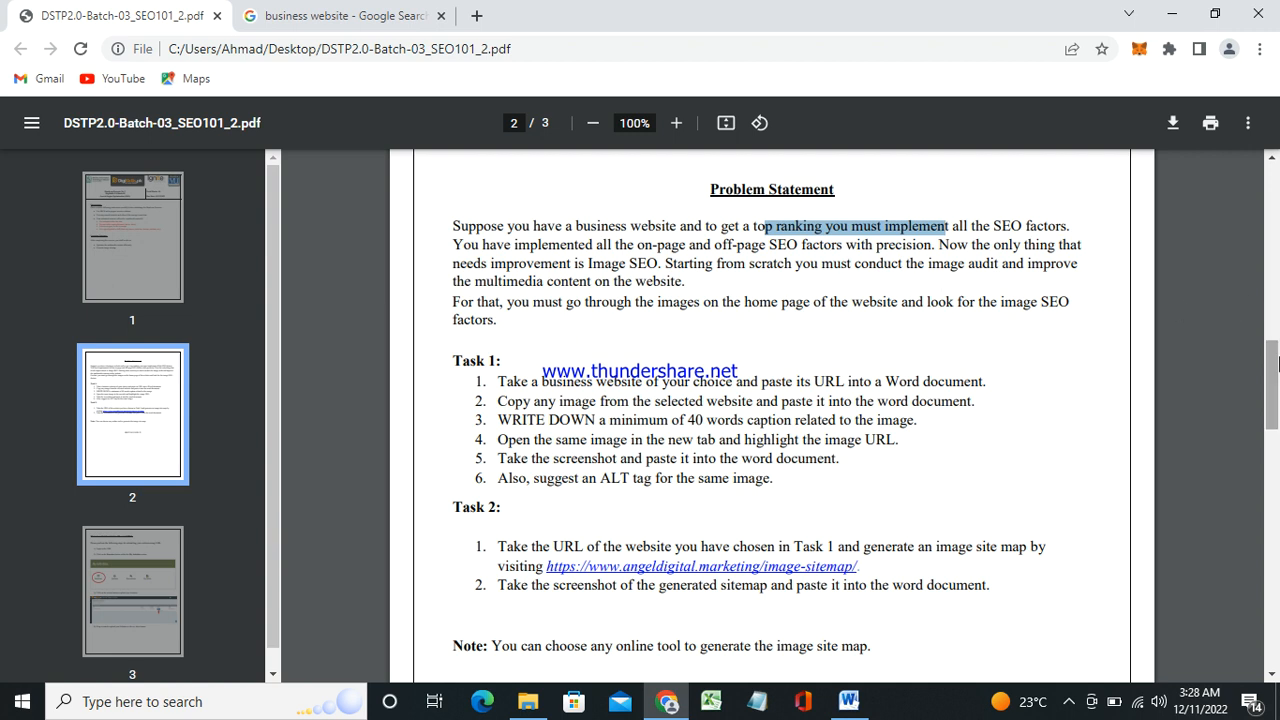
pyautogui.moveTo(1275, 358); pyautogui.dragTo(1275, 373)
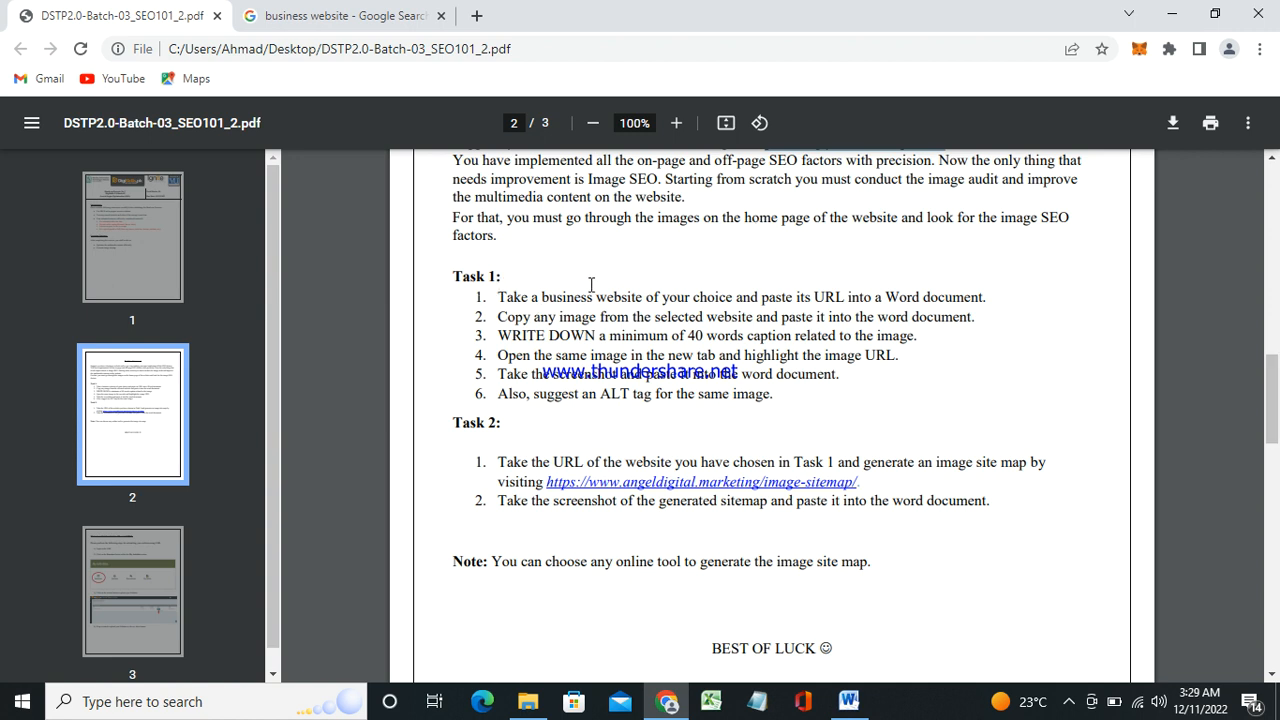
pyautogui.moveTo(501, 297); pyautogui.dragTo(900, 297)
pyautogui.click(727, 283)
pyautogui.click(667, 702)
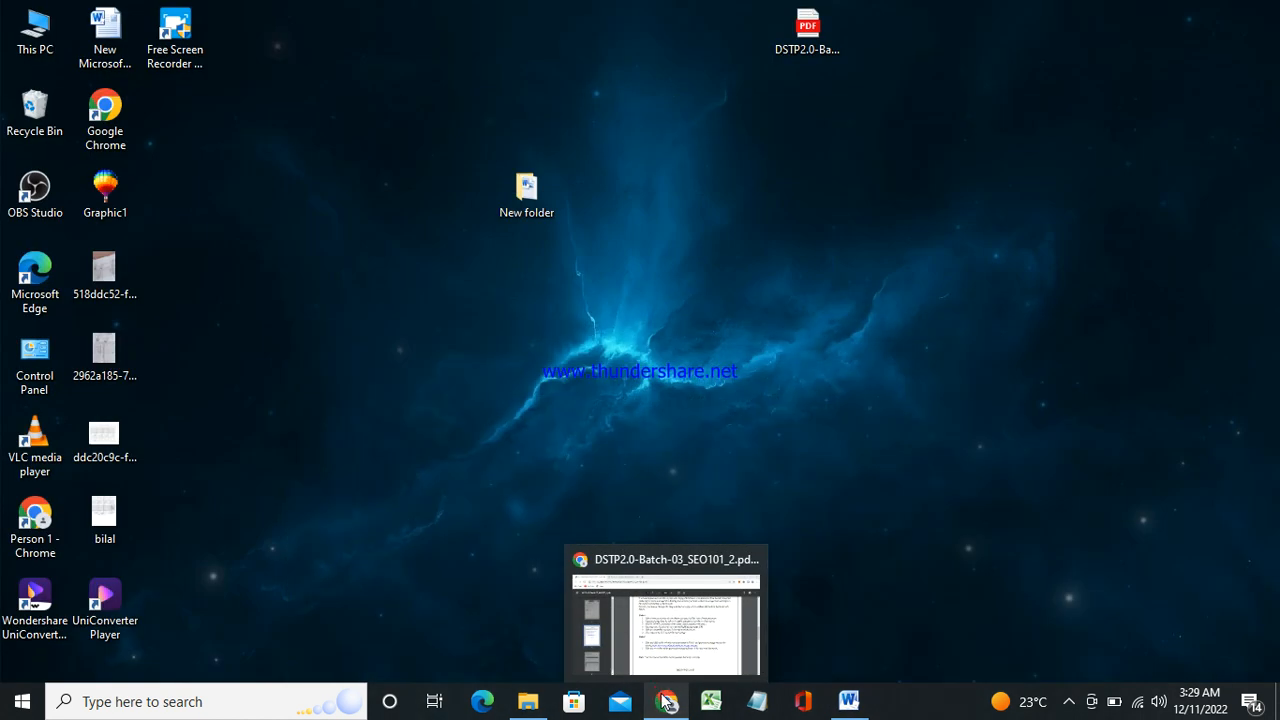
pyautogui.click(667, 702)
# - From the "business website" search results, open the related GoDaddy search in a new tab and visit GoDaddy's official site
pyautogui.click(374, 9)
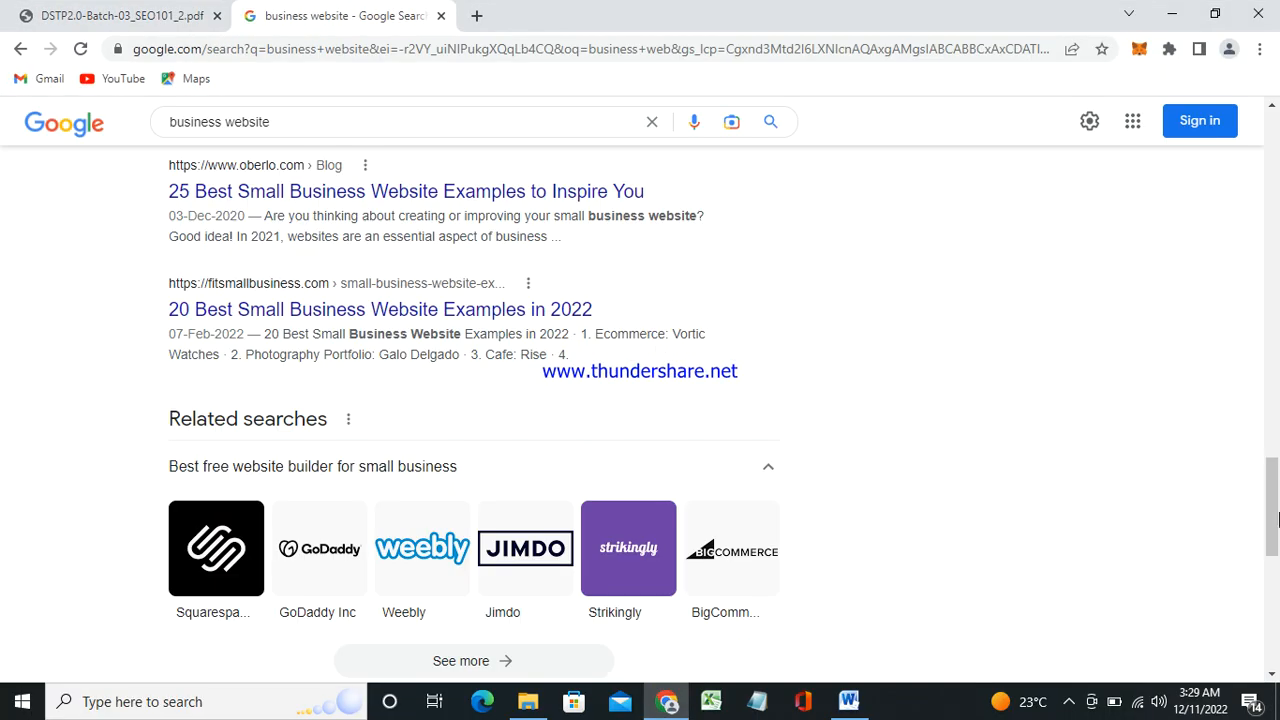
pyautogui.moveTo(1273, 522); pyautogui.dragTo(1273, 531)
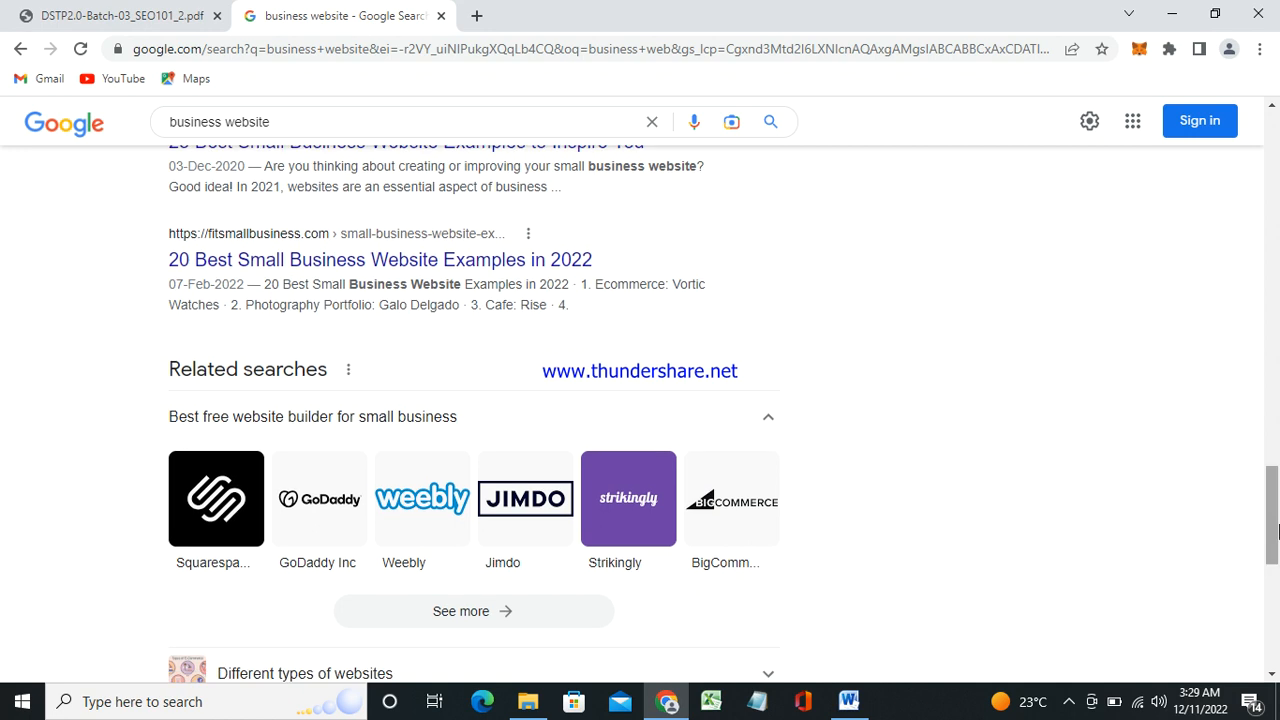
pyautogui.moveTo(1277, 530); pyautogui.dragTo(1277, 531)
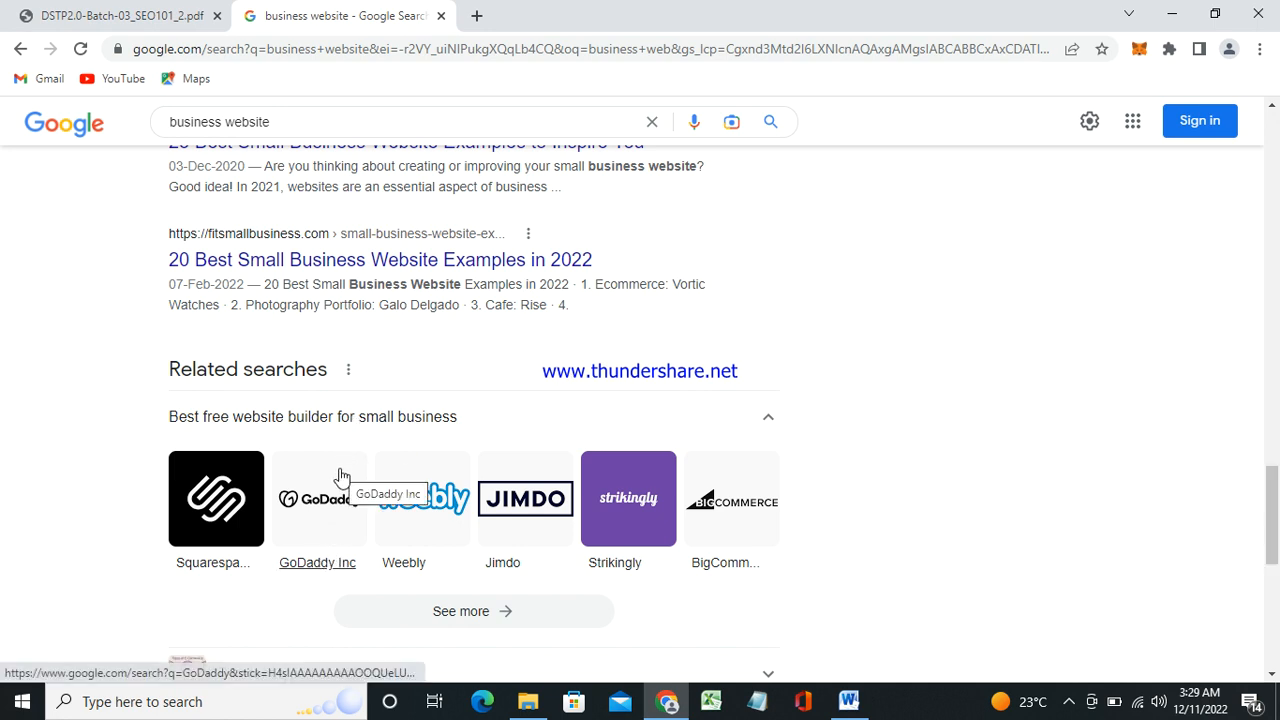
pyautogui.rightClick(319, 520)
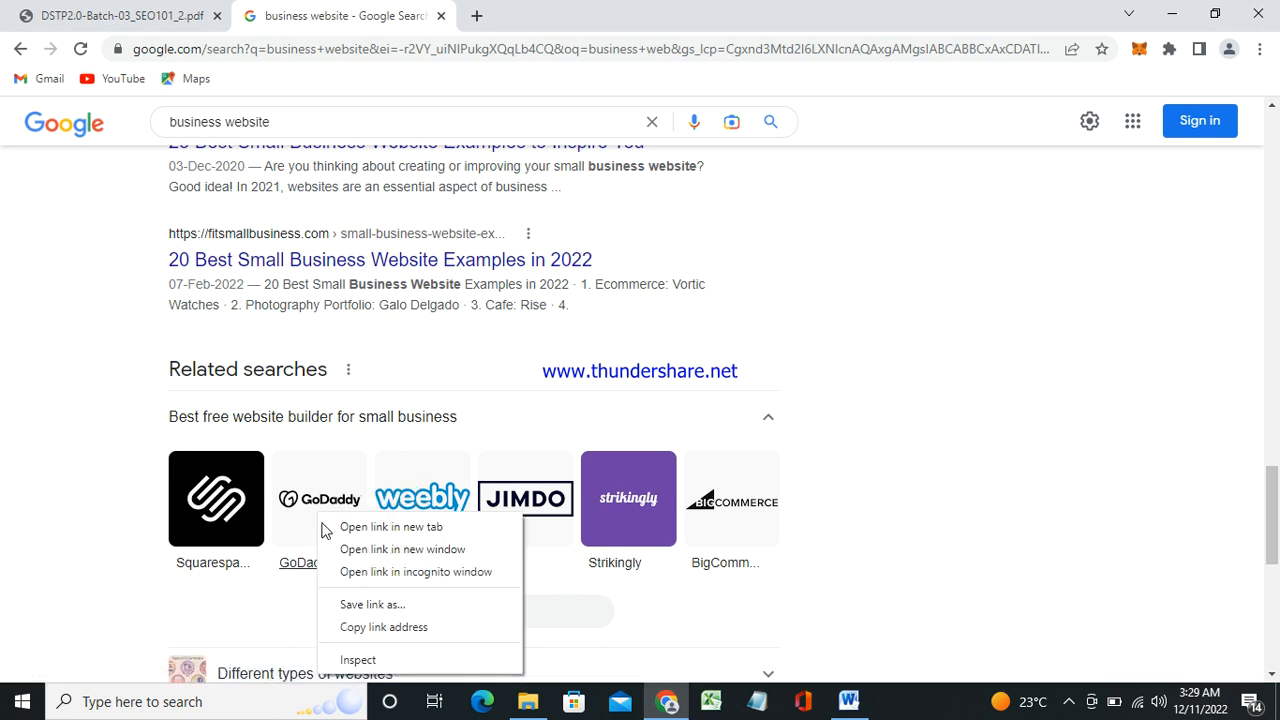
pyautogui.click(352, 528)
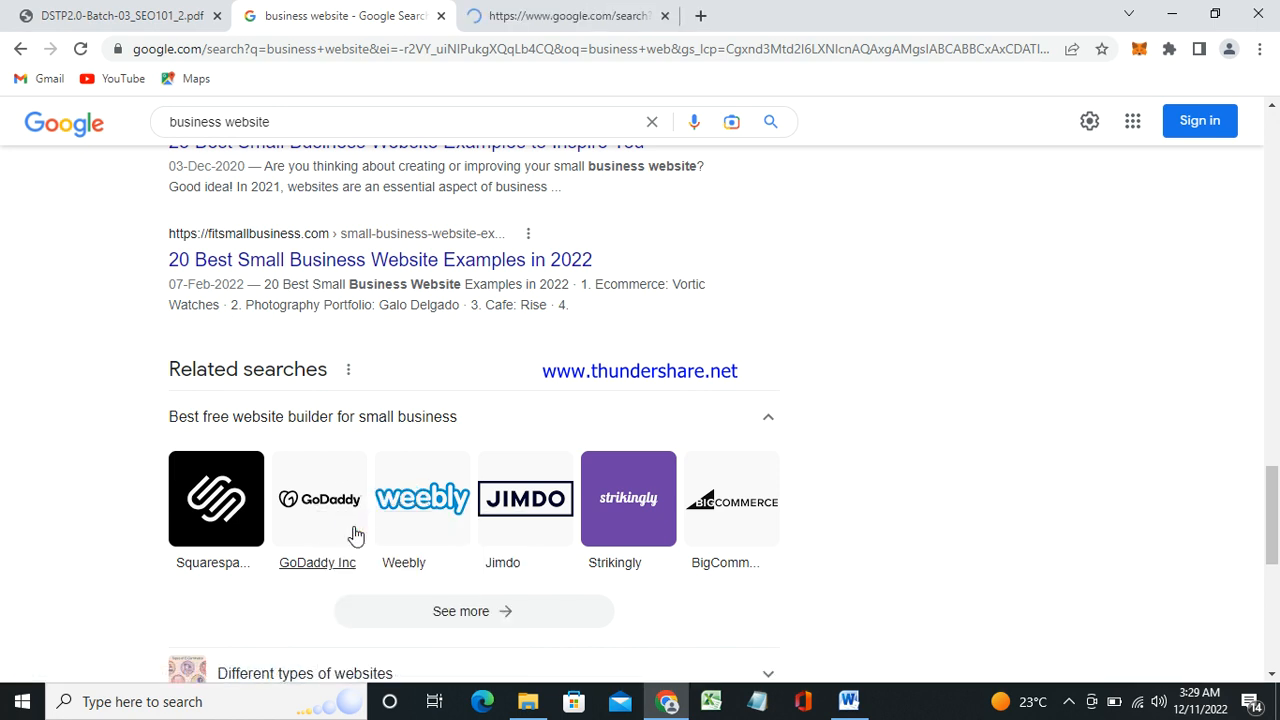
pyautogui.click(558, 14)
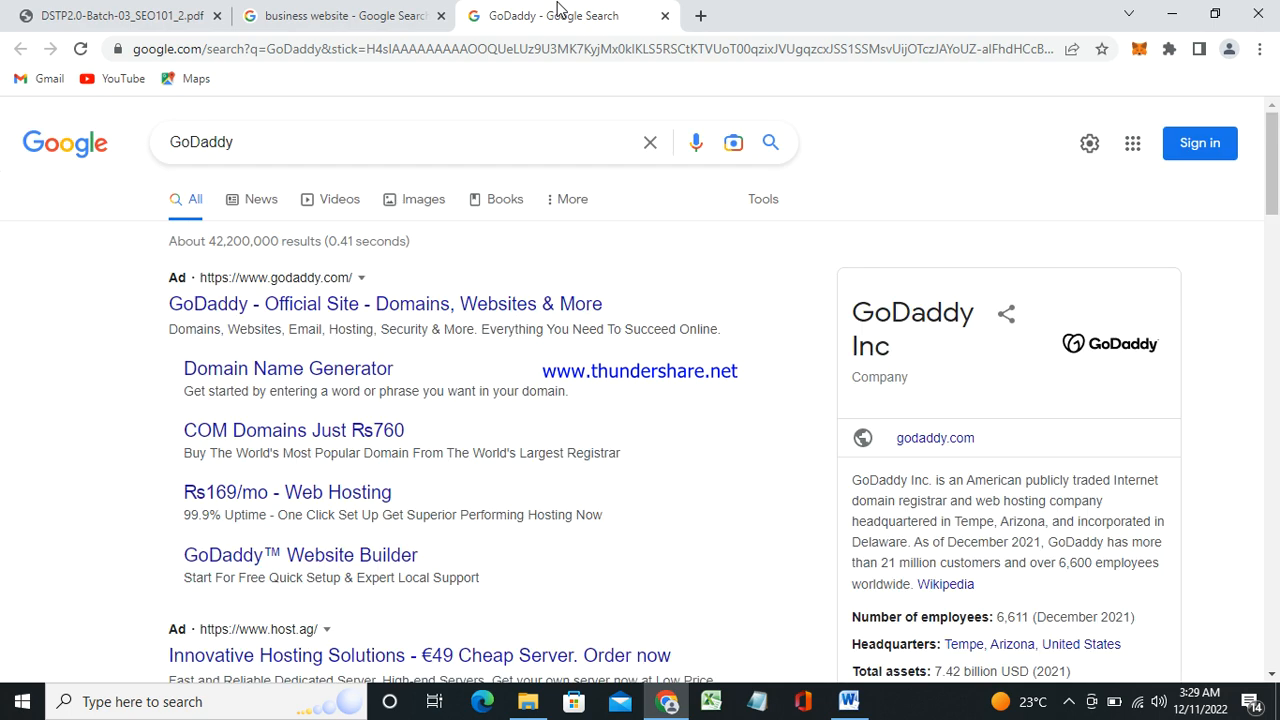
pyautogui.click(321, 310)
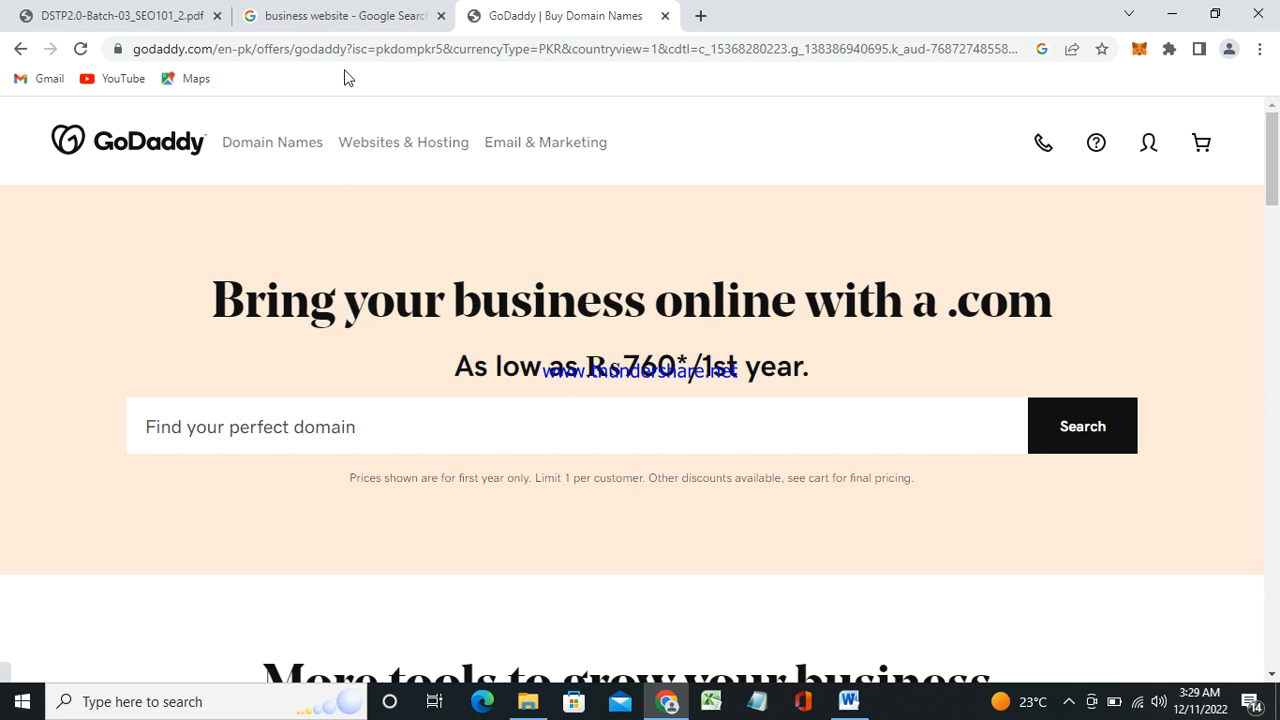
# - Copy the GoDaddy page's full URL and paste it on a new line below Task 1's first instruction in the Word document
pyautogui.click(283, 50)
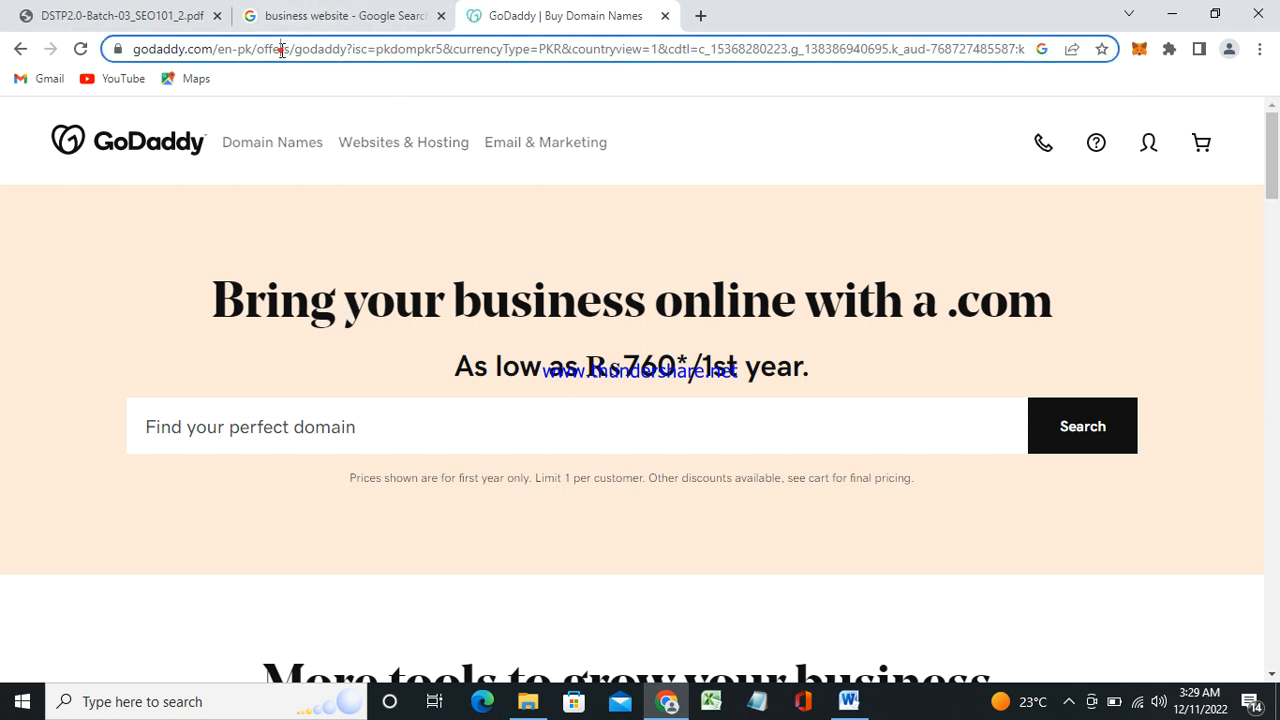
pyautogui.click(281, 50)
pyautogui.tripleClick(281, 50)
pyautogui.hotkey('ctrl', 'c')
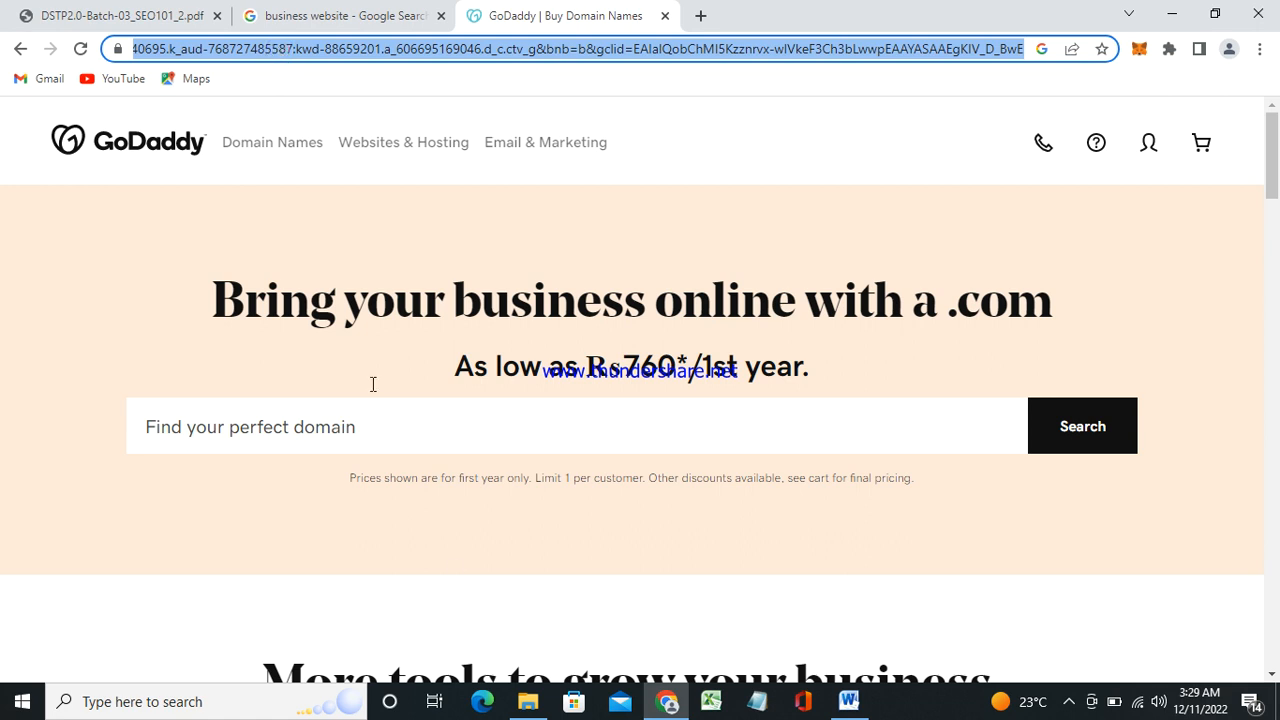
pyautogui.click(857, 703)
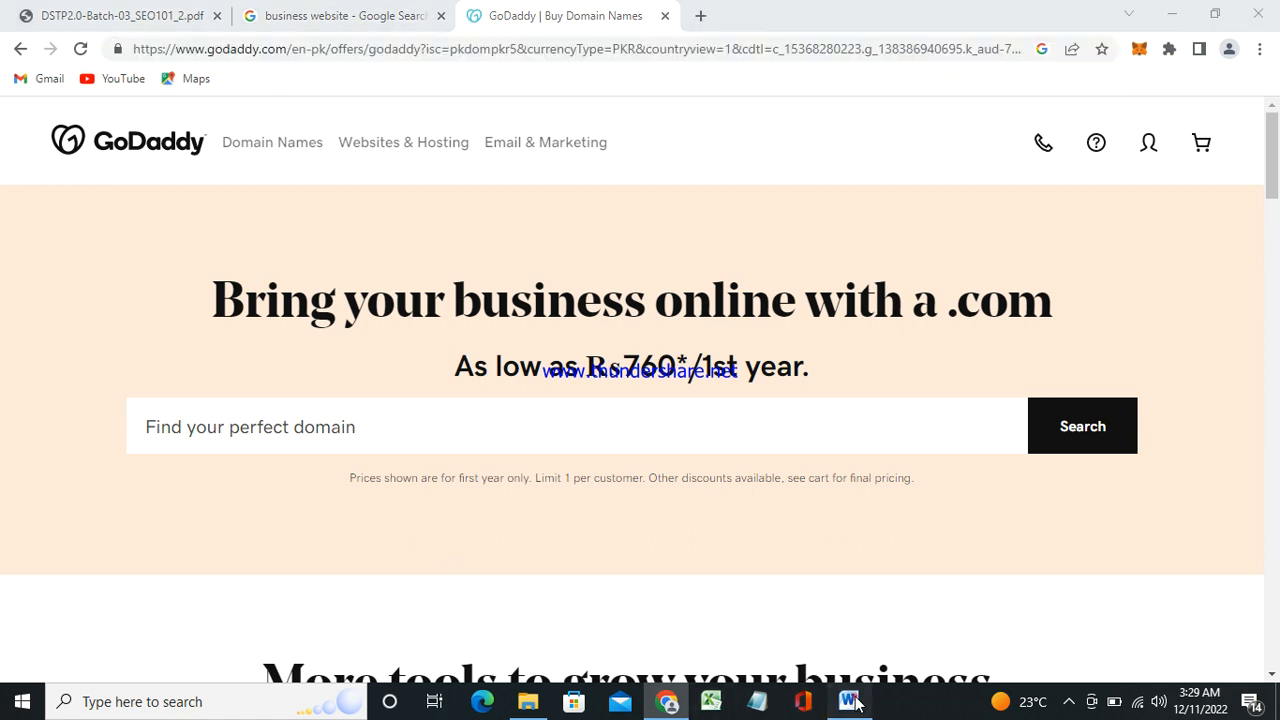
pyautogui.click(504, 316)
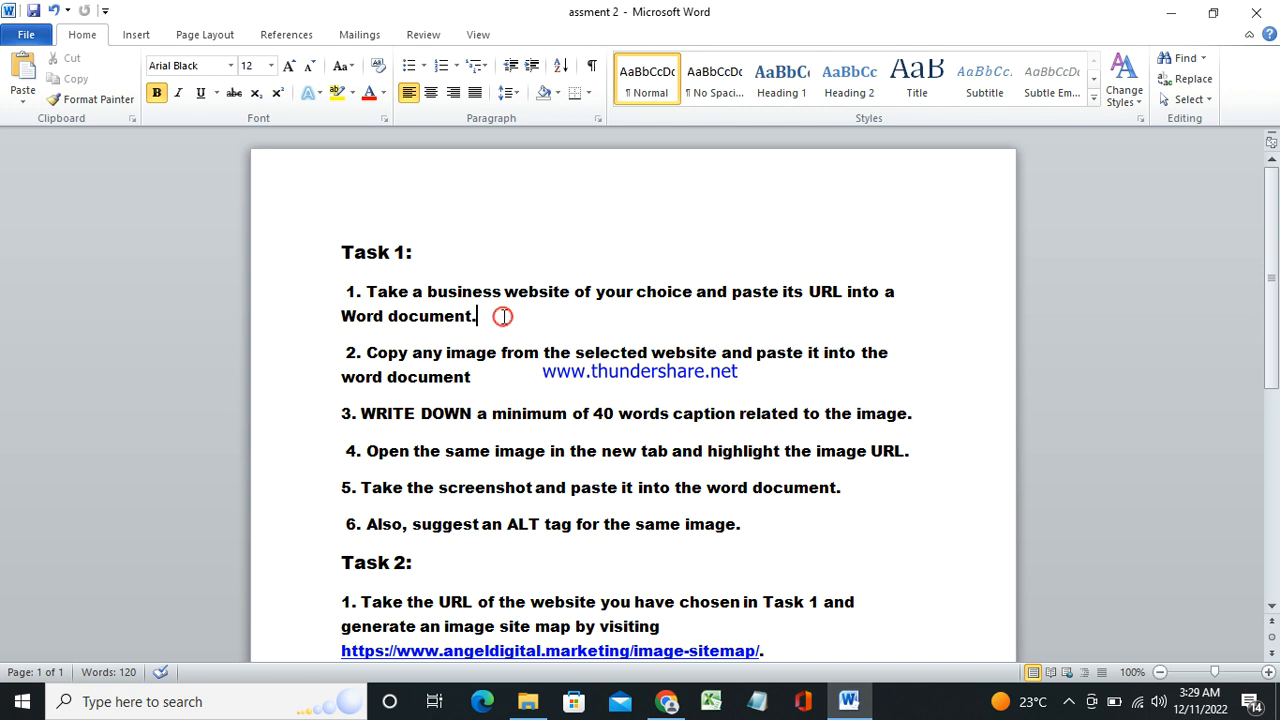
pyautogui.press('Return')
pyautogui.hotkey('ctrl', 'v')
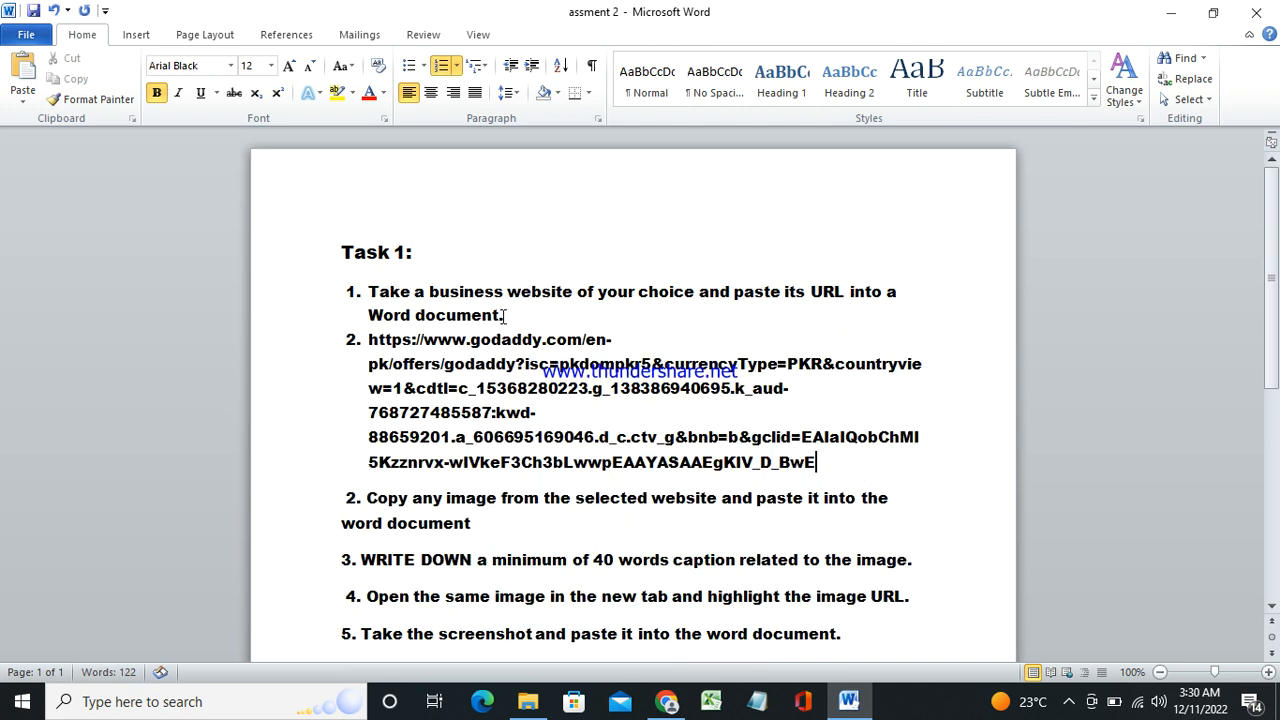
# - Remove the automatic list number from the pasted URL, keeping the URL on its own line under the first instruction
pyautogui.click(368, 342)
pyautogui.press('Return')
pyautogui.press('Return')
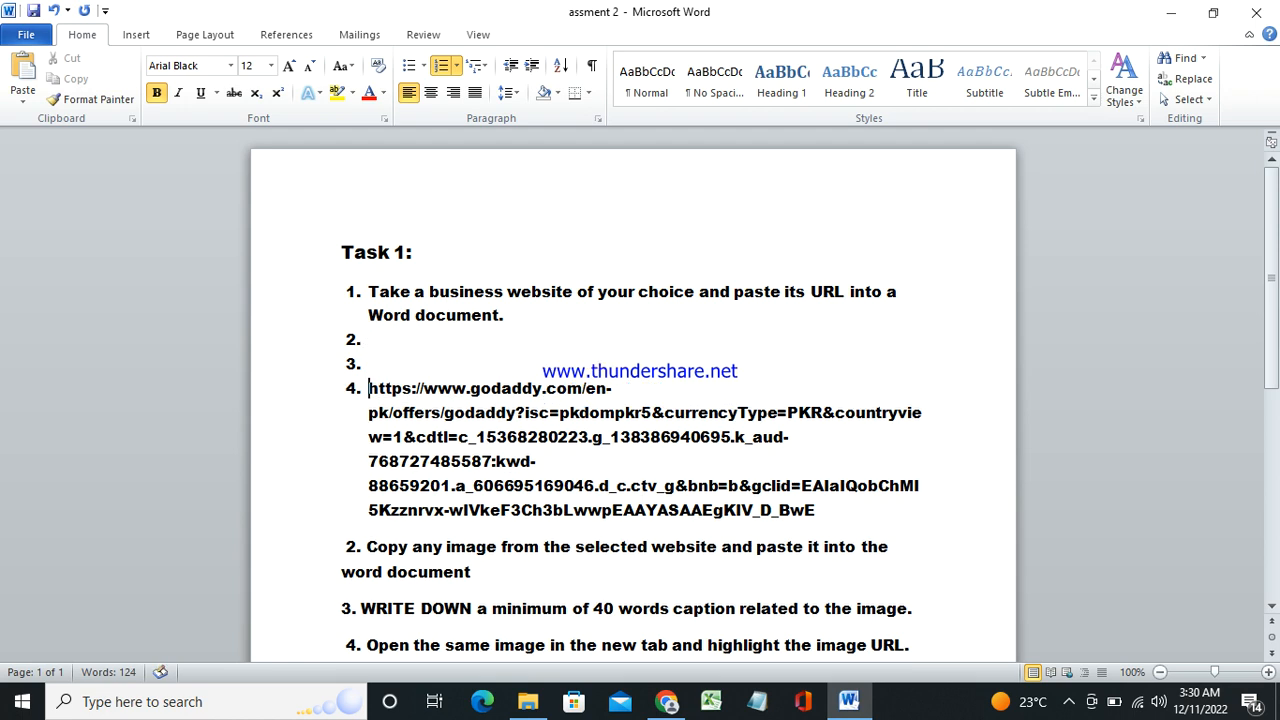
pyautogui.press('BackSpace')
pyautogui.press('BackSpace')
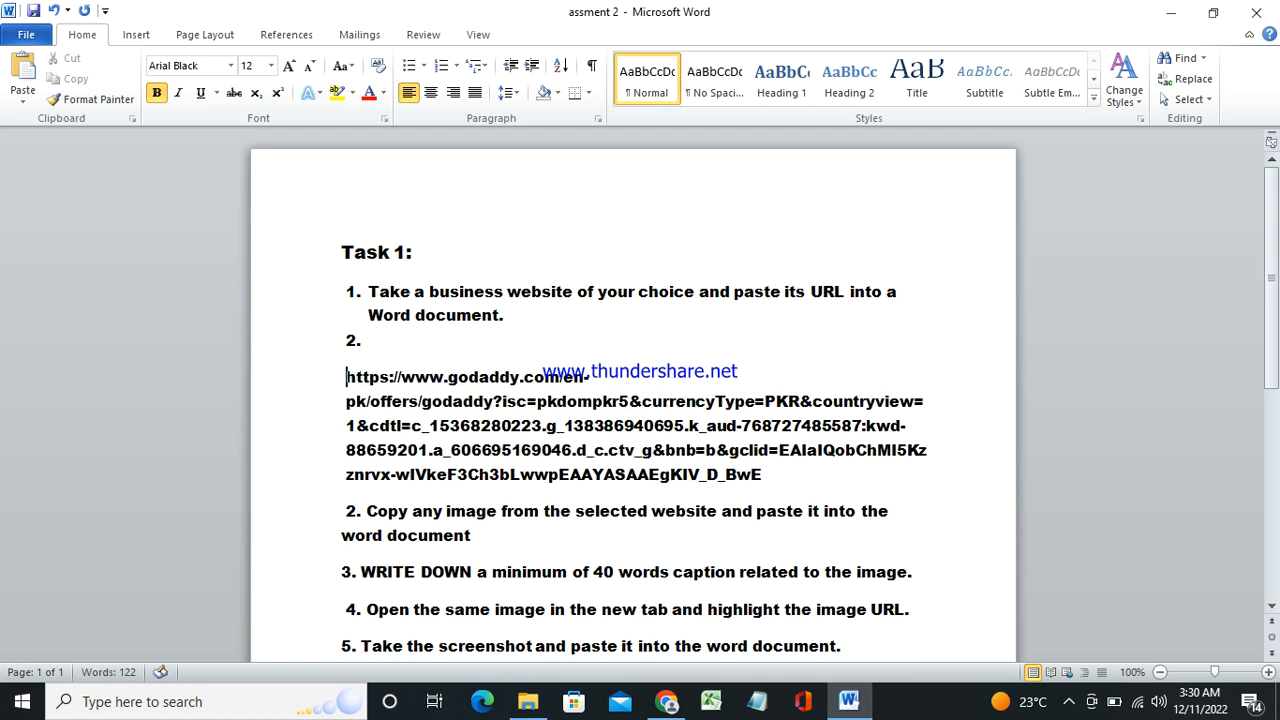
pyautogui.press('BackSpace')
pyautogui.press('BackSpace')
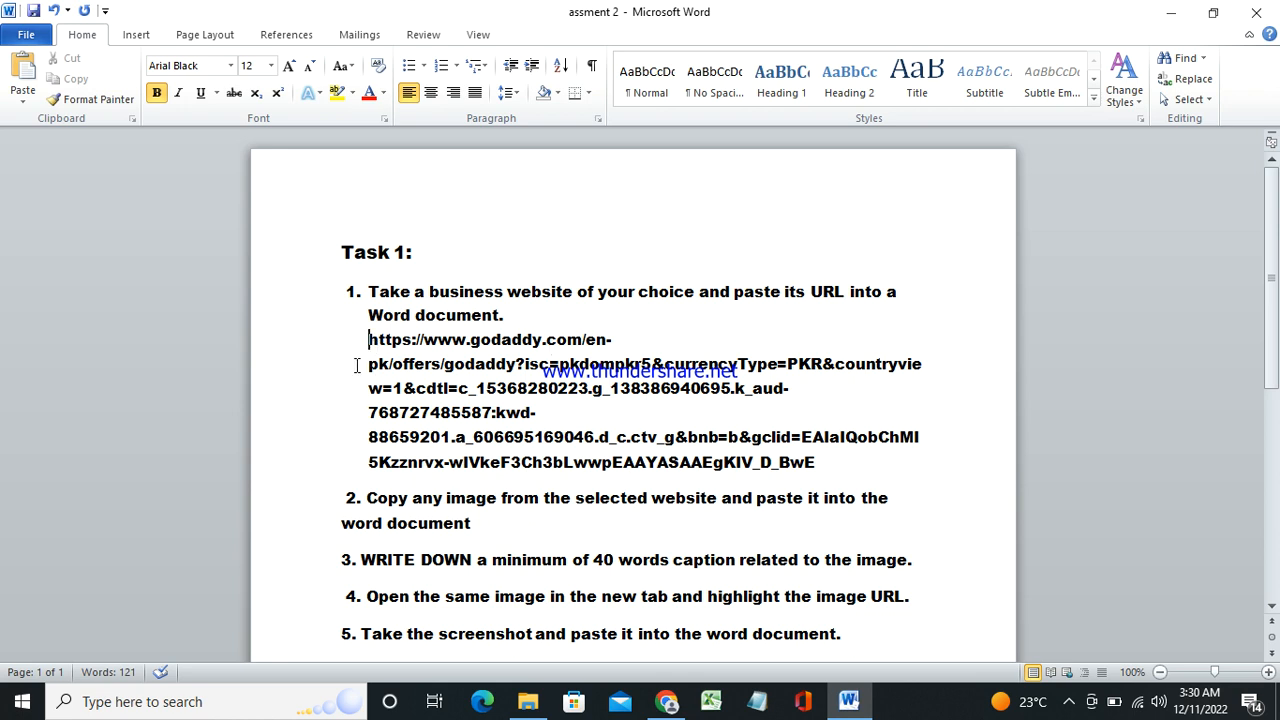
pyautogui.moveTo(365, 366)
pyautogui.mouseDown()
pyautogui.moveTo(677, 415)
pyautogui.moveTo(900, 471)
pyautogui.moveTo(871, 437)
pyautogui.moveTo(897, 451)
pyautogui.mouseUp()
pyautogui.press('BackSpace')
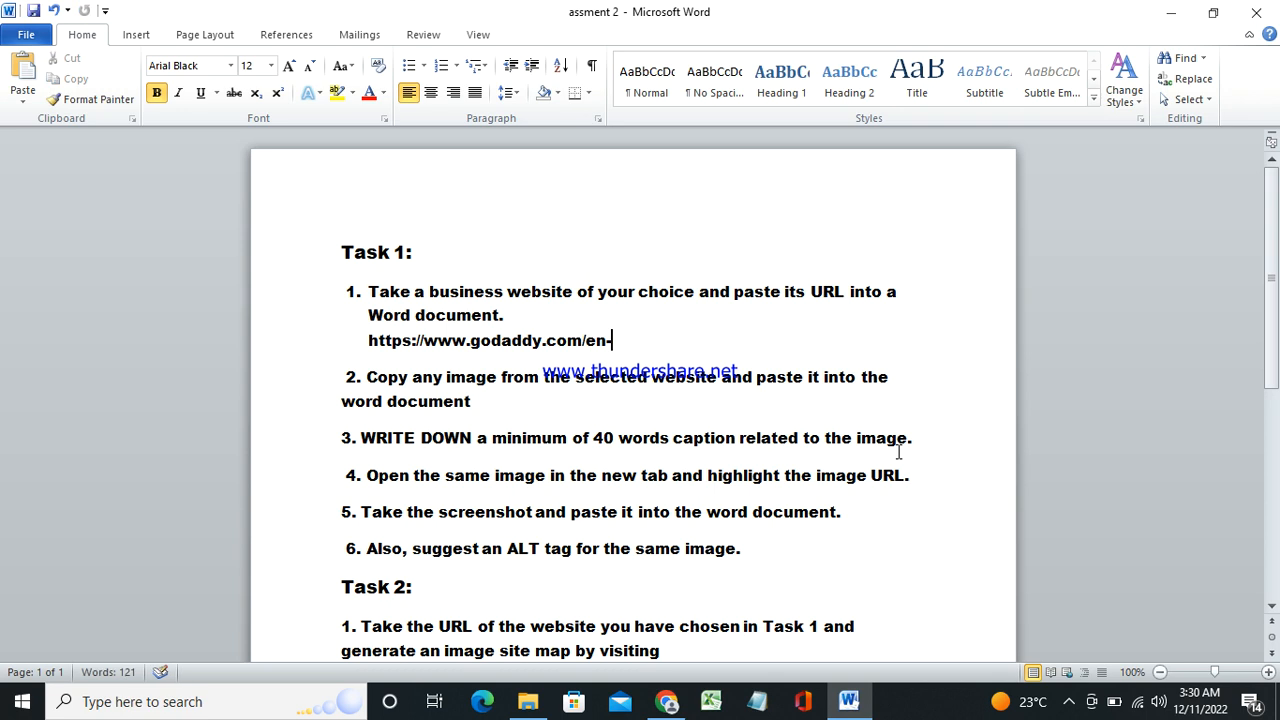
pyautogui.press('BackSpace')
pyautogui.press('BackSpace')
pyautogui.press('BackSpace')
pyautogui.moveTo(905, 440); pyautogui.dragTo(716, 401)
pyautogui.click(686, 343)
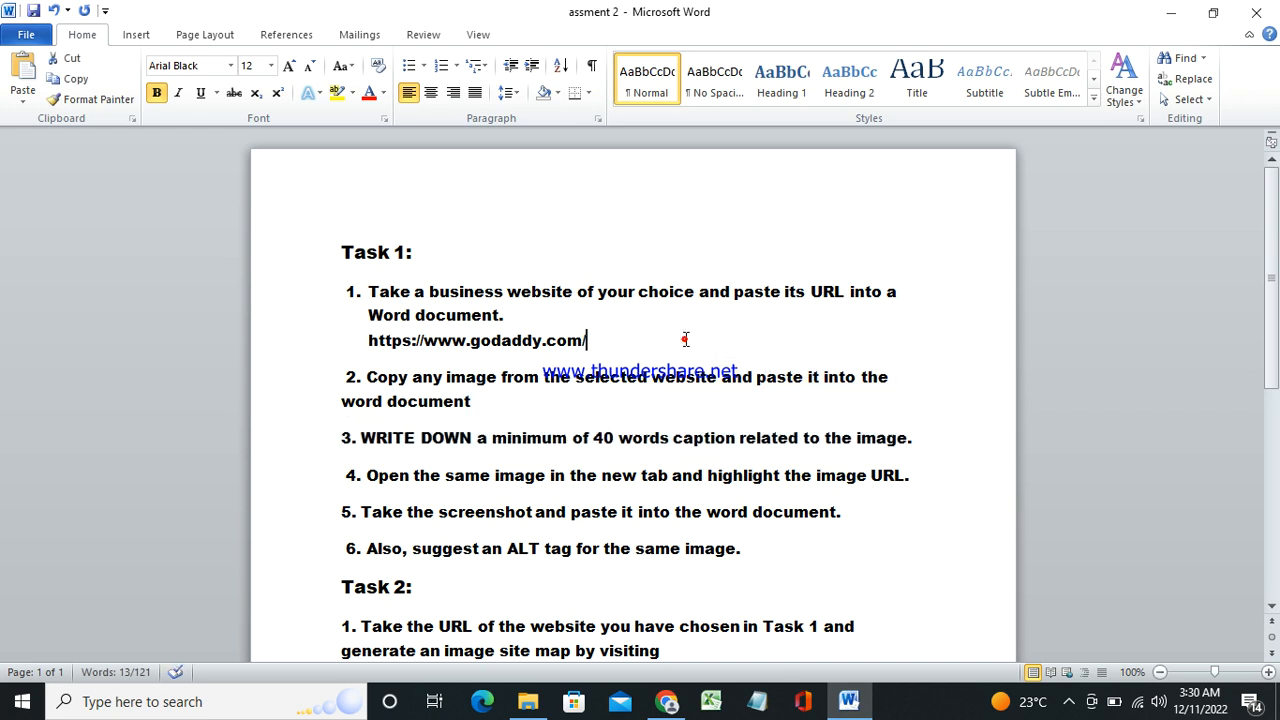
# - Set the GoDaddy URL's font size to 11 without bold and place the cursor after Task 1's second instruction
pyautogui.tripleClick(560, 340)
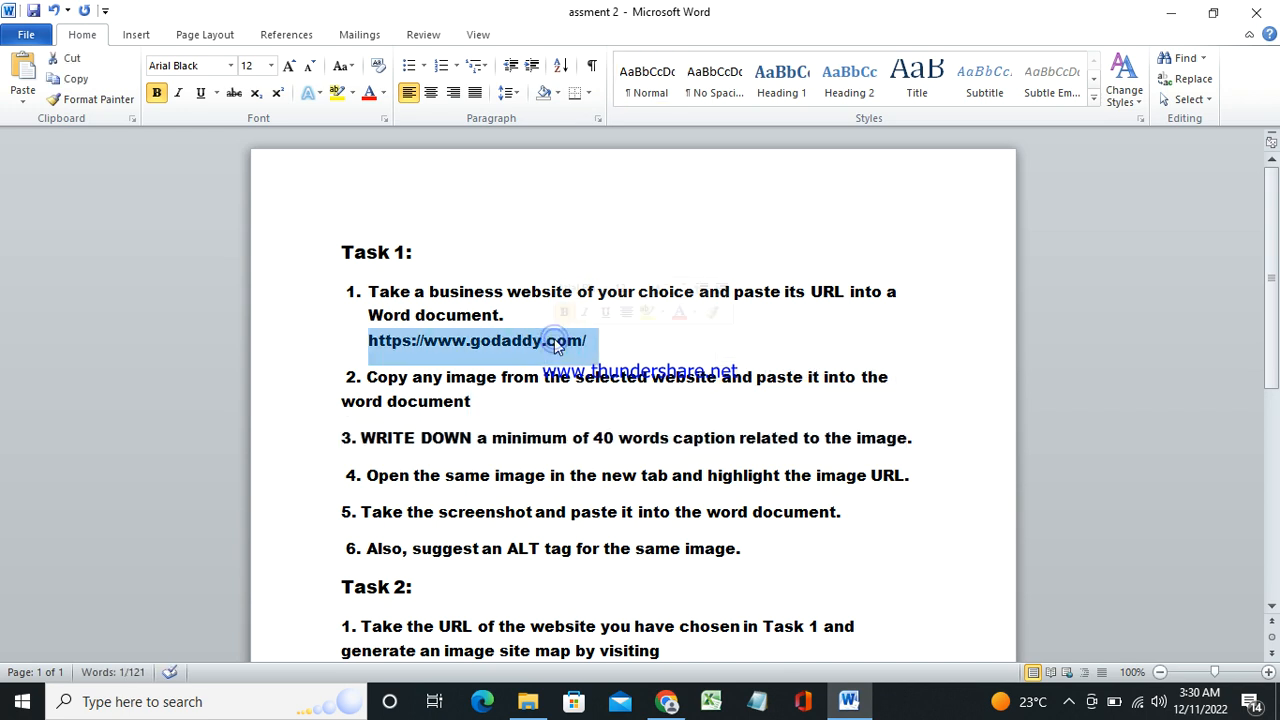
pyautogui.click(309, 65)
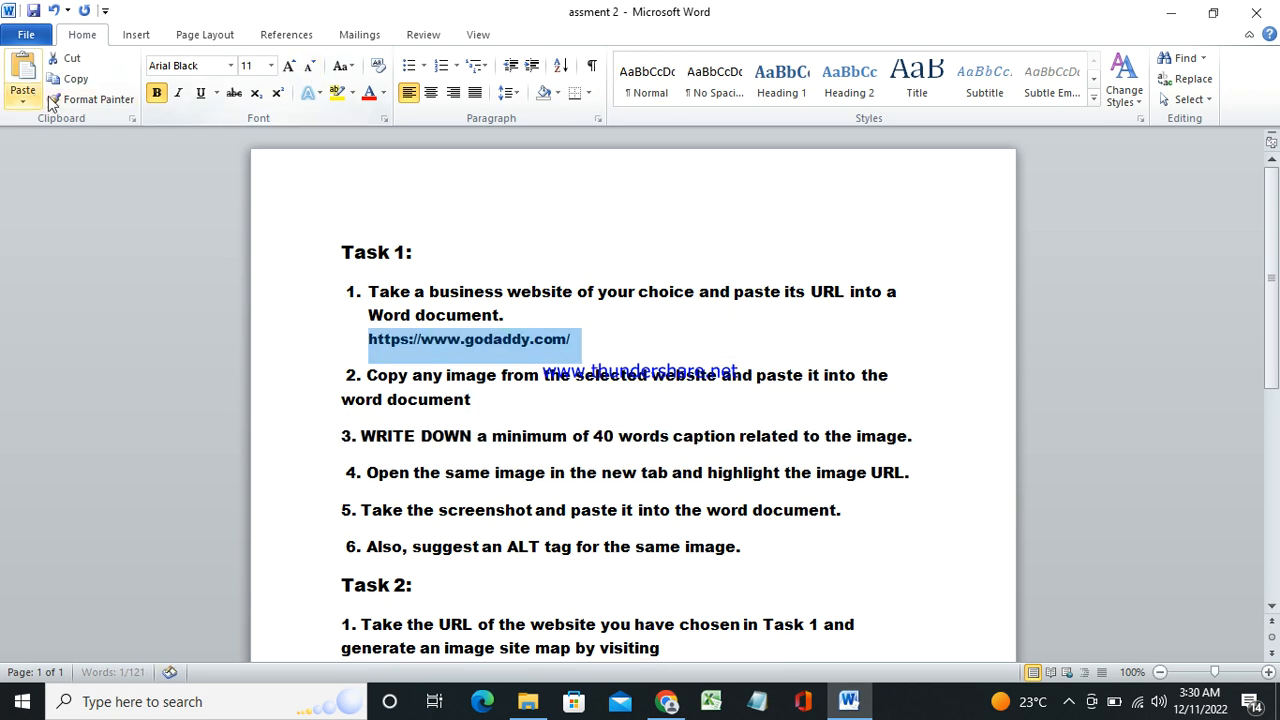
pyautogui.click(156, 93)
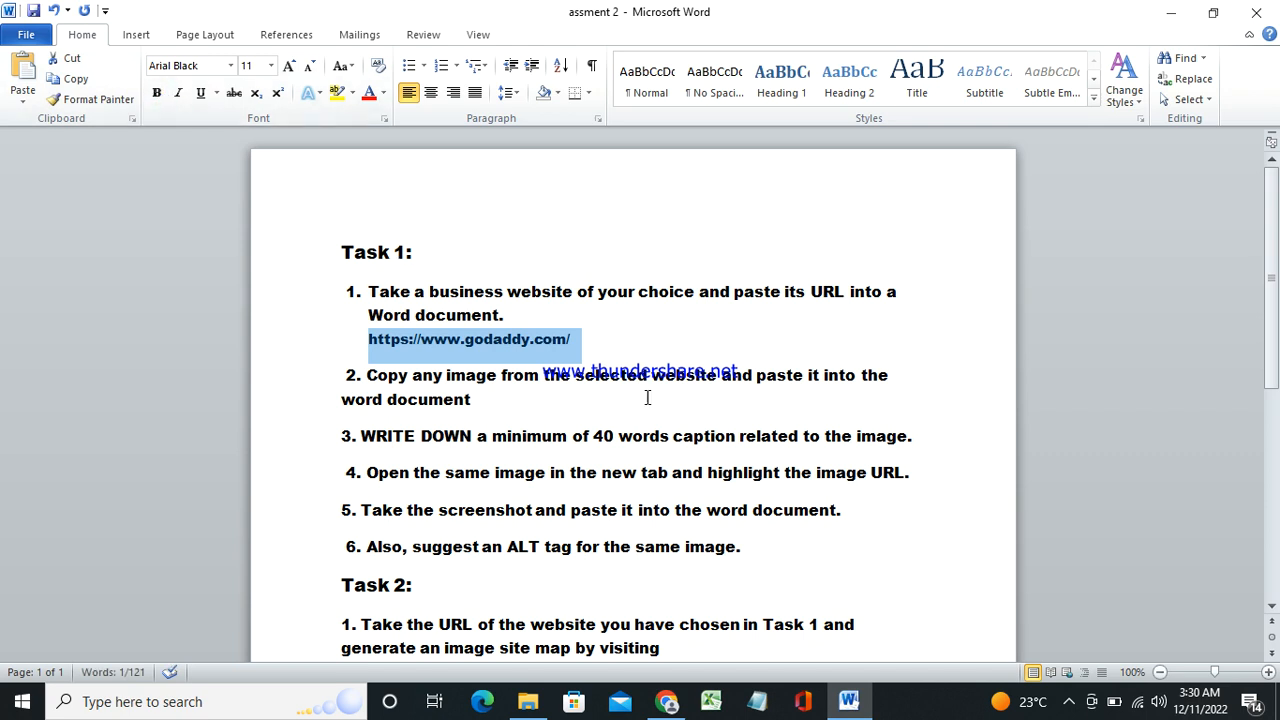
pyautogui.click(660, 339)
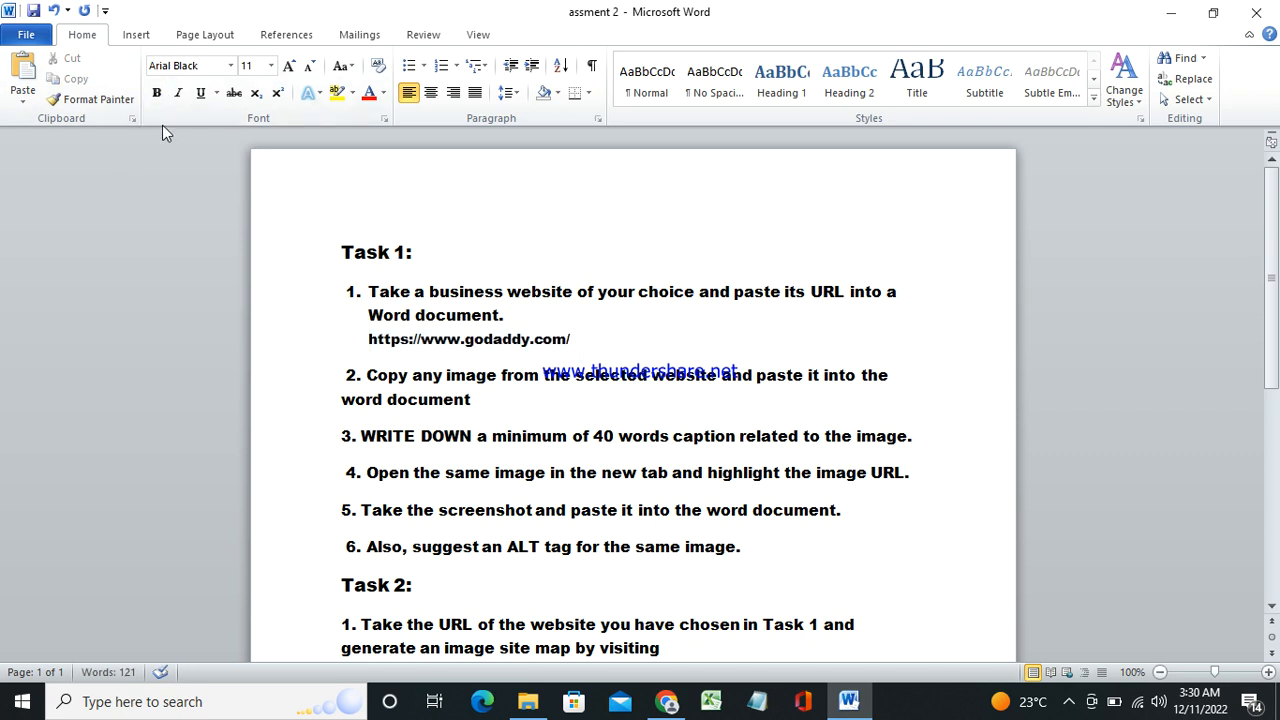
pyautogui.click(505, 395)
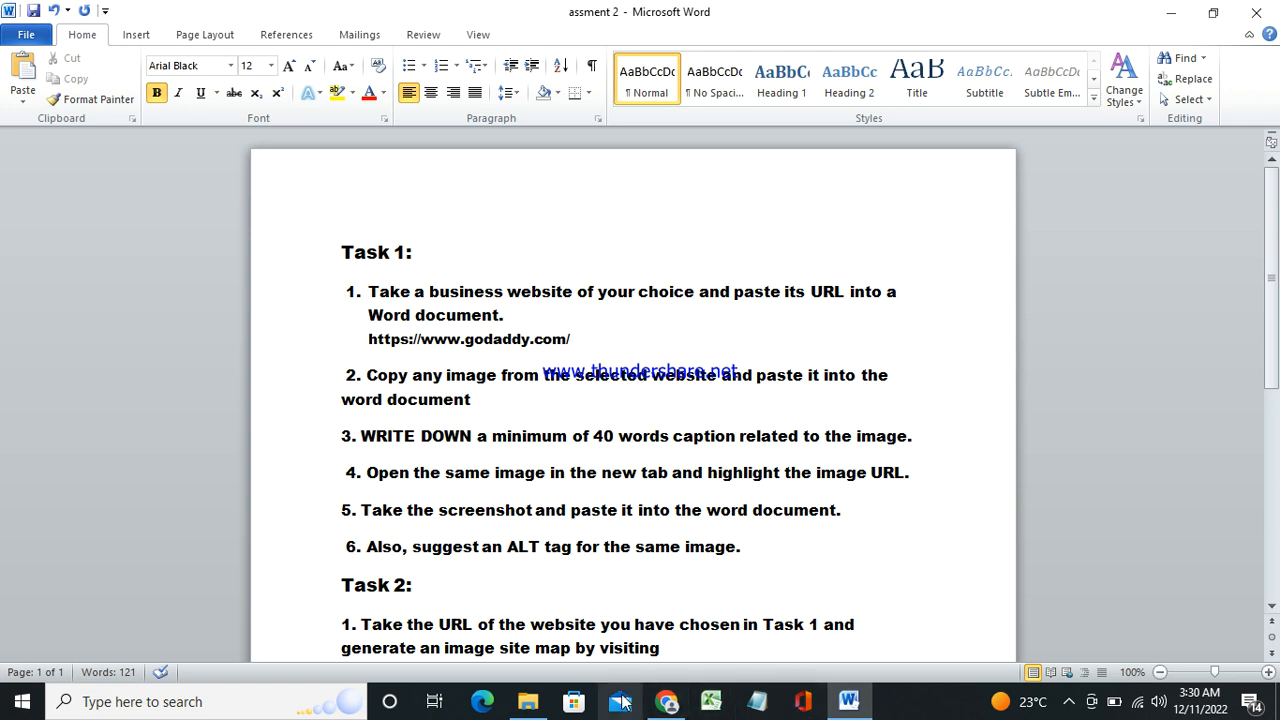
# - Switch back to the GoDaddy page in Chrome and find the phone image above Professional Email
pyautogui.click(668, 705)
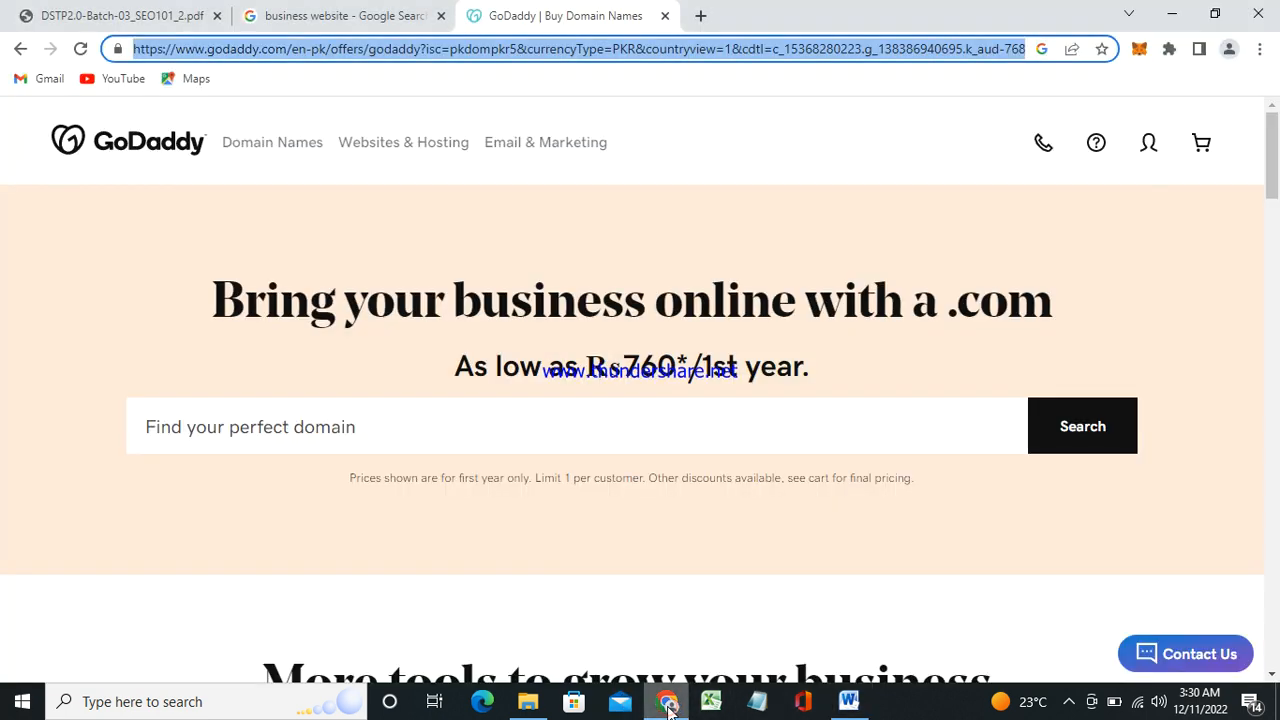
pyautogui.moveTo(1272, 150); pyautogui.dragTo(1265, 237)
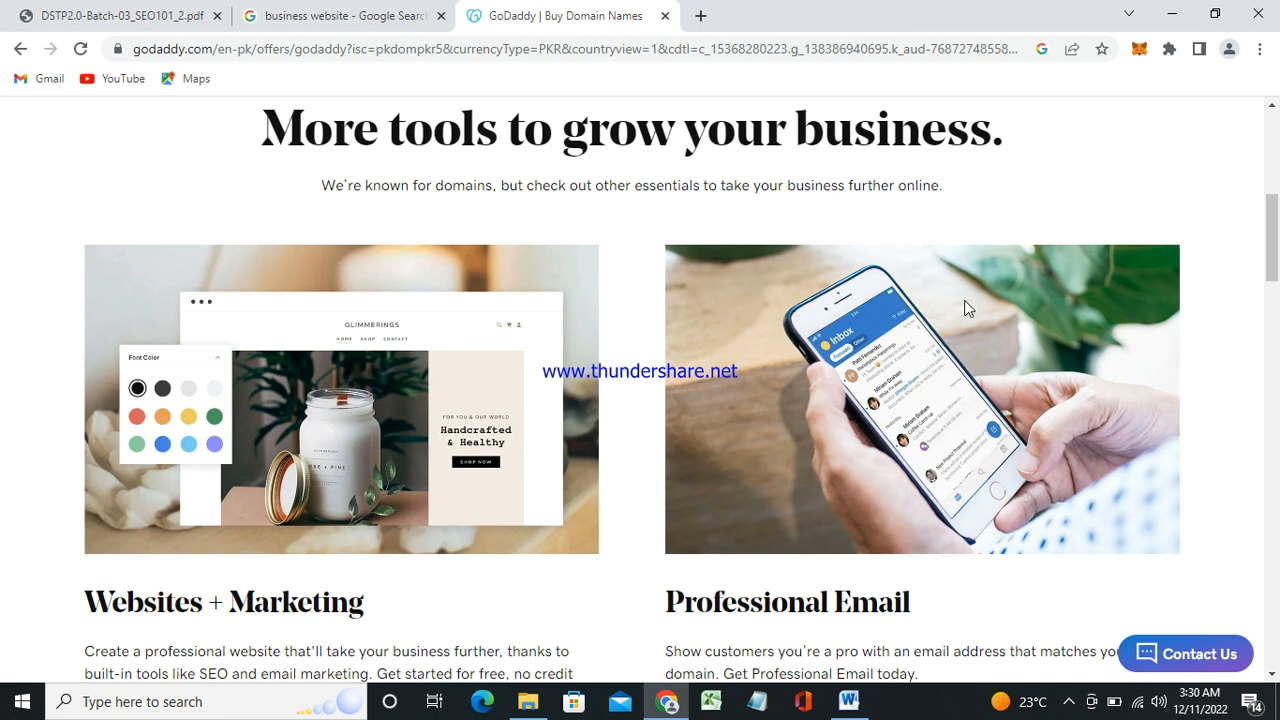
pyautogui.moveTo(1276, 219)
pyautogui.mouseDown()
pyautogui.moveTo(1275, 125)
pyautogui.moveTo(1234, 306)
pyautogui.moveTo(1251, 223)
pyautogui.mouseUp()
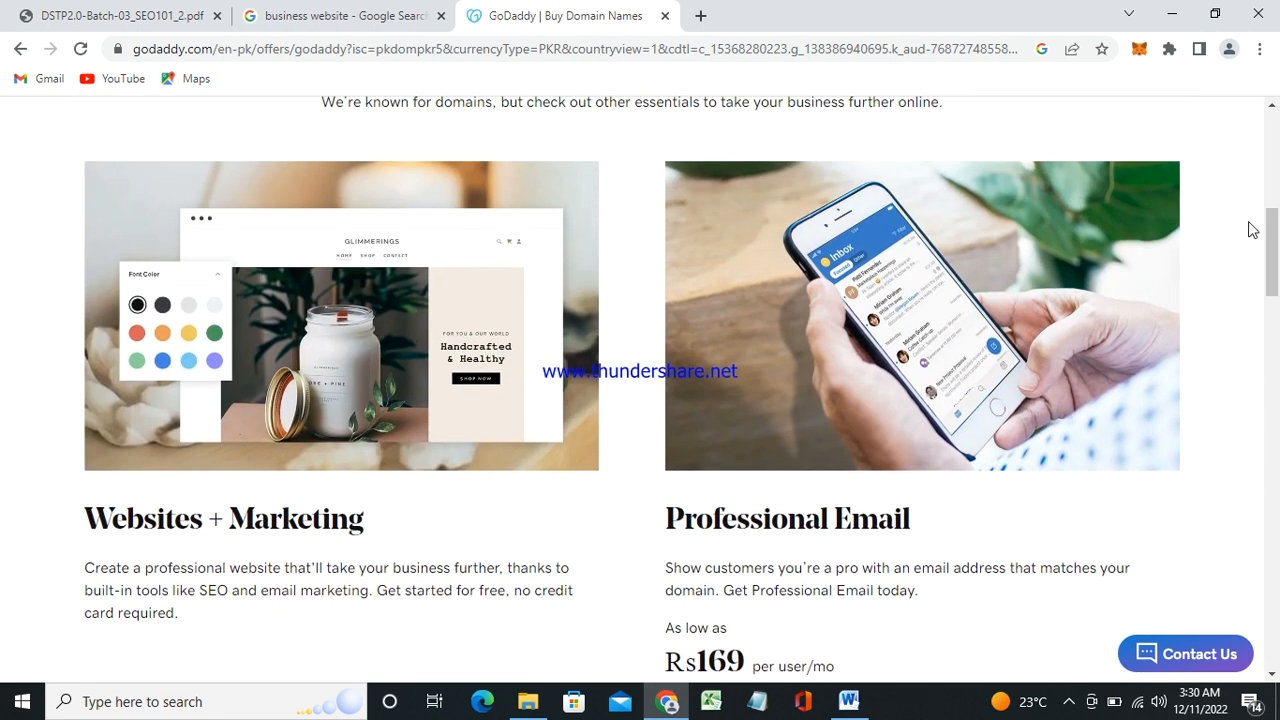
pyautogui.doubleClick(826, 504)
pyautogui.click(1069, 701)
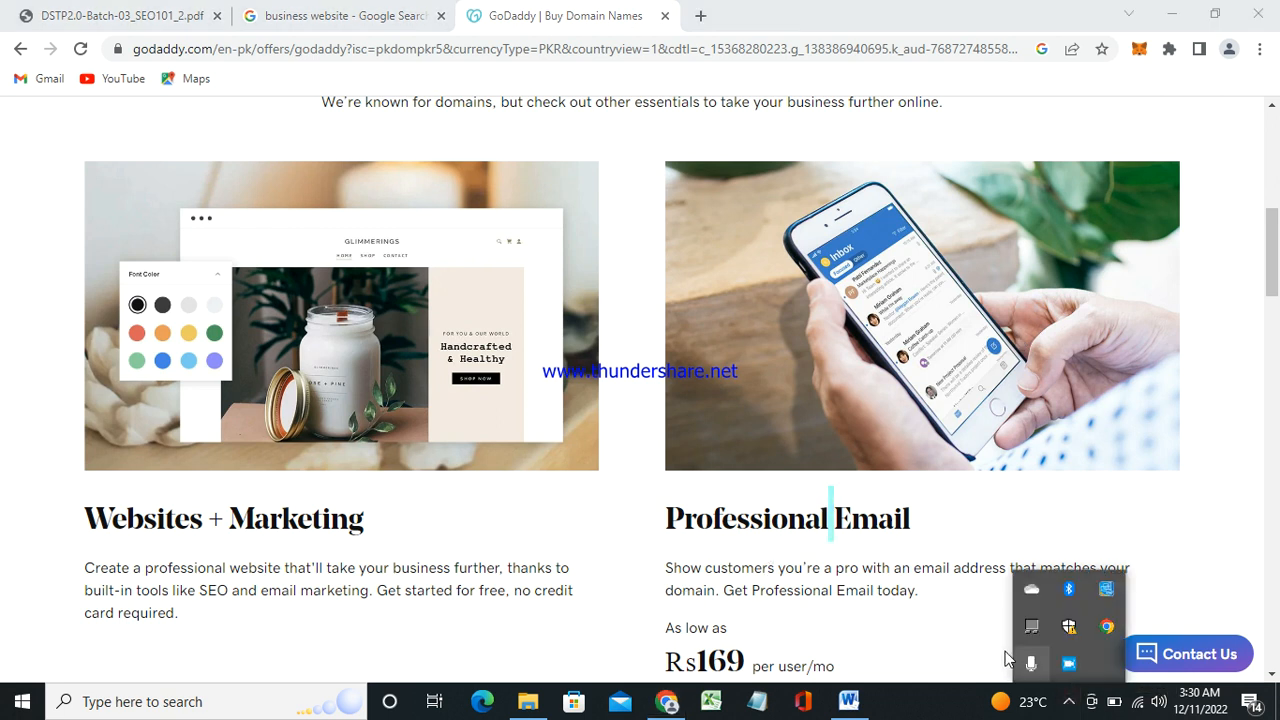
pyautogui.click(1069, 664)
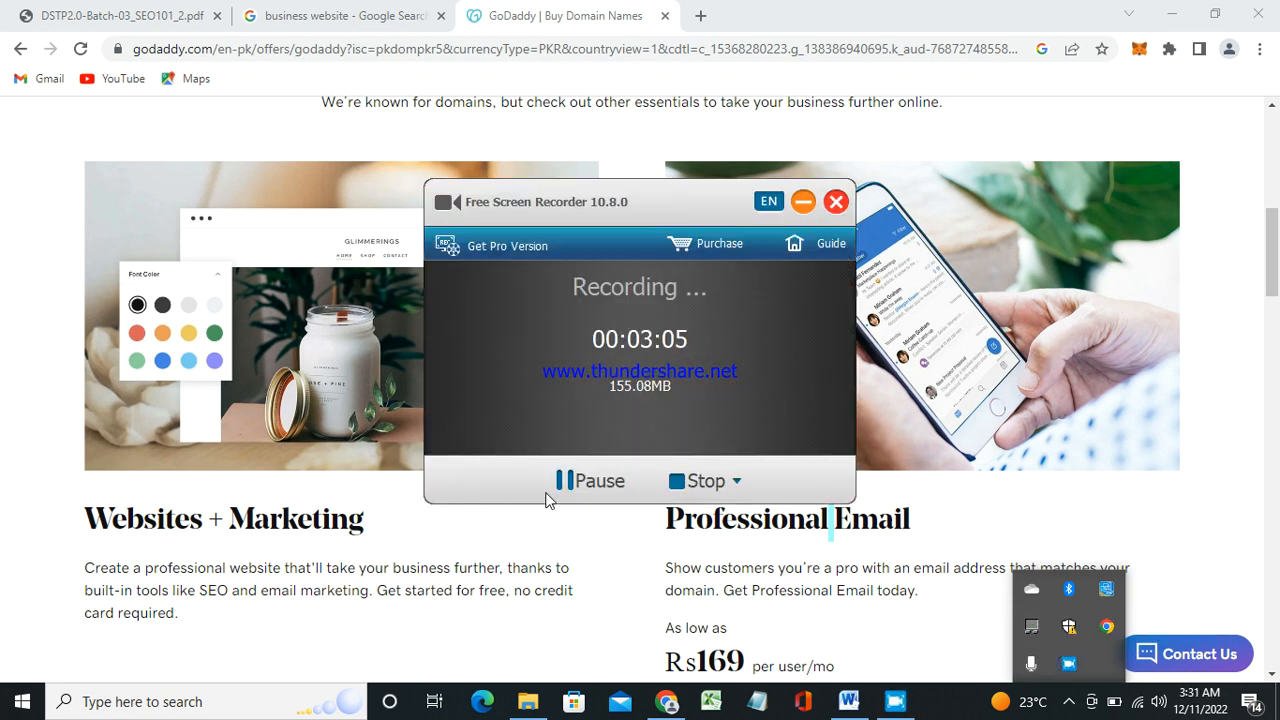
pyautogui.click(804, 203)
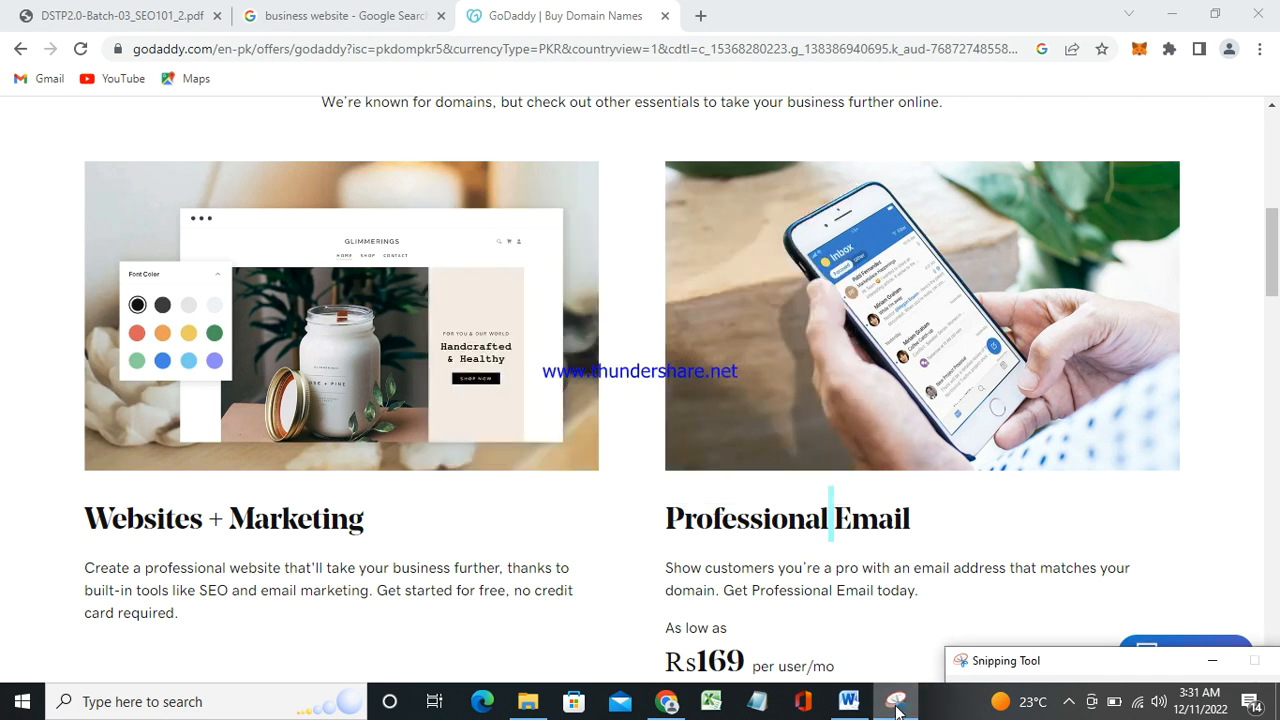
# - Capture the phone image above Professional Email as a rectangular snip with Snipping Tool and copy the snip
pyautogui.click(897, 708)
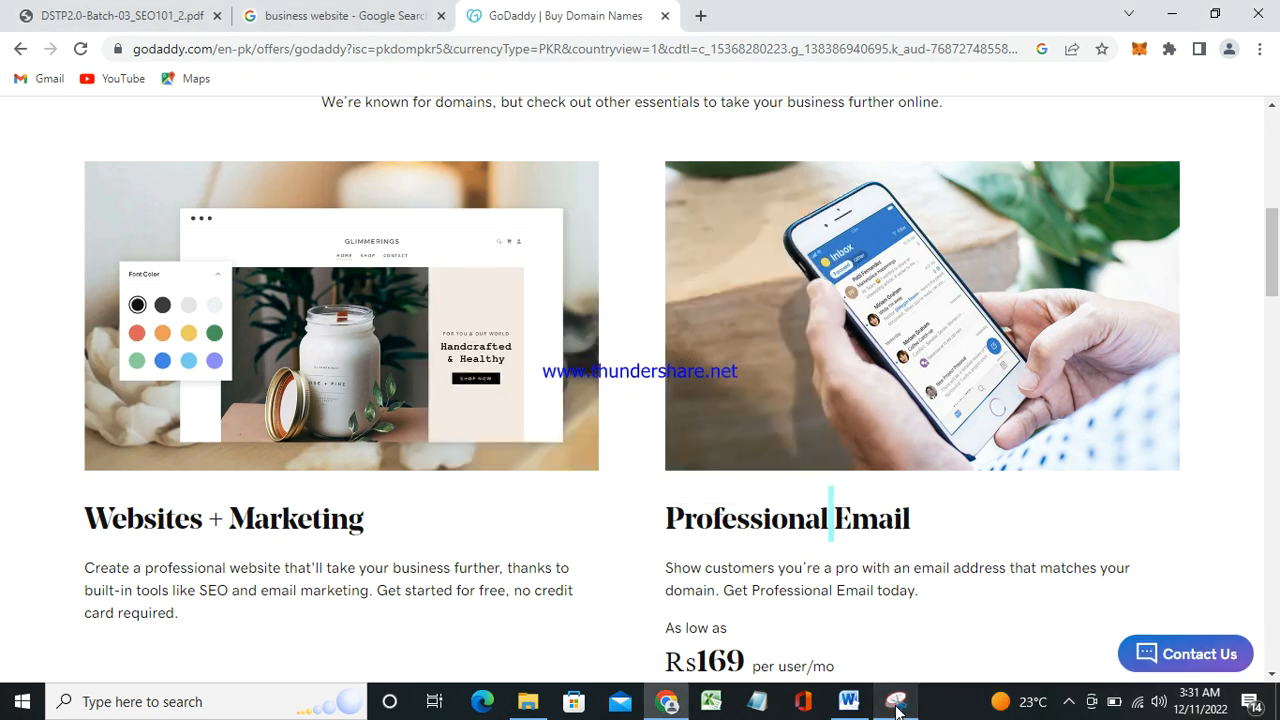
pyautogui.click(900, 706)
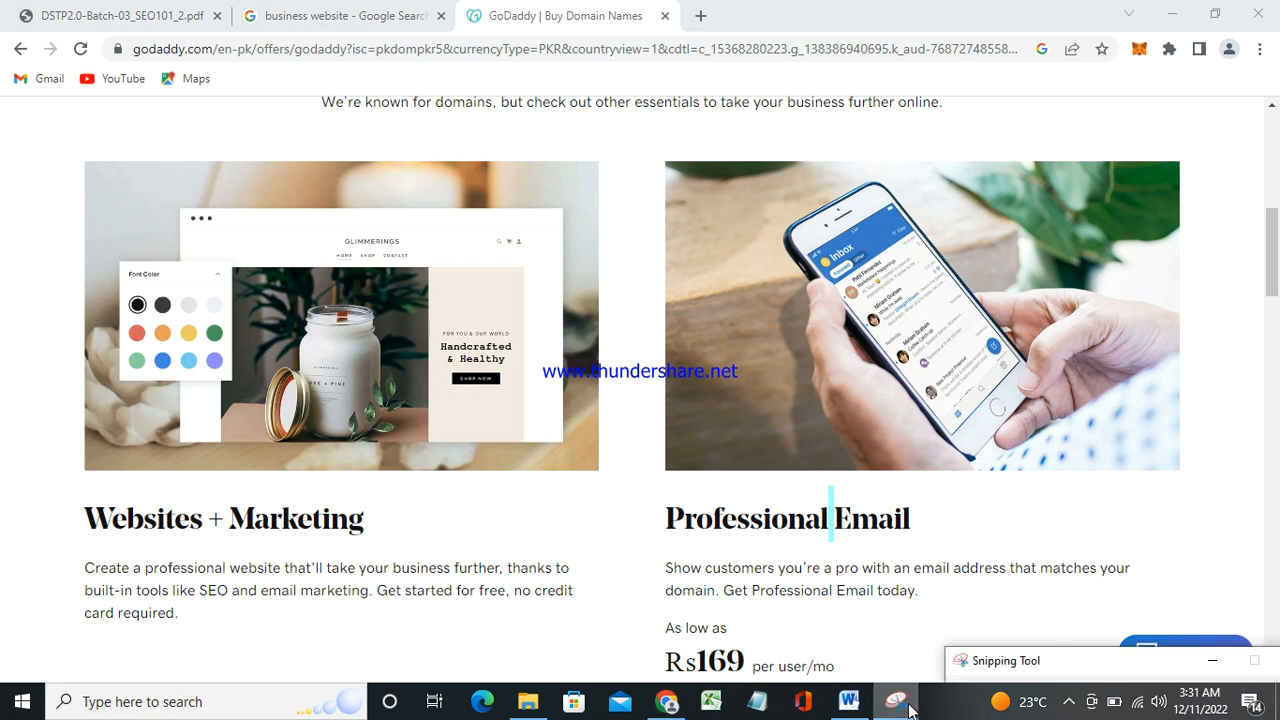
pyautogui.moveTo(1157, 660); pyautogui.dragTo(821, 240)
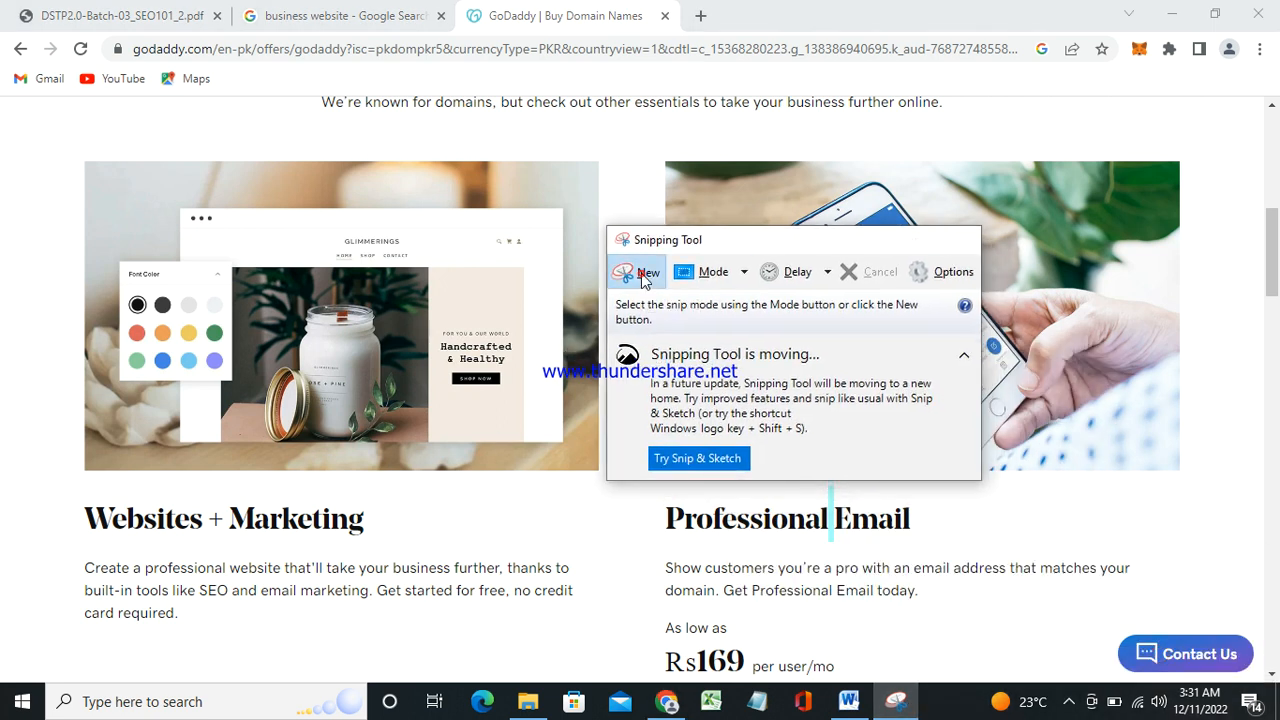
pyautogui.click(635, 272)
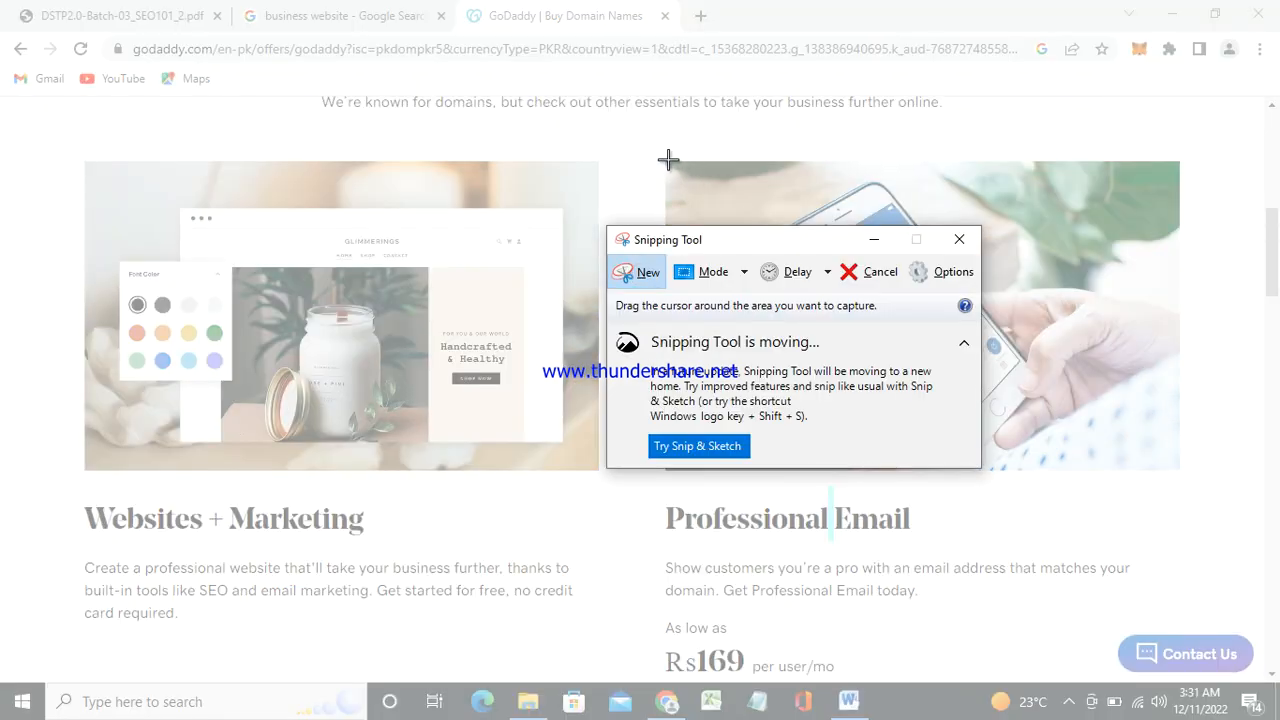
pyautogui.moveTo(668, 160); pyautogui.dragTo(1178, 473)
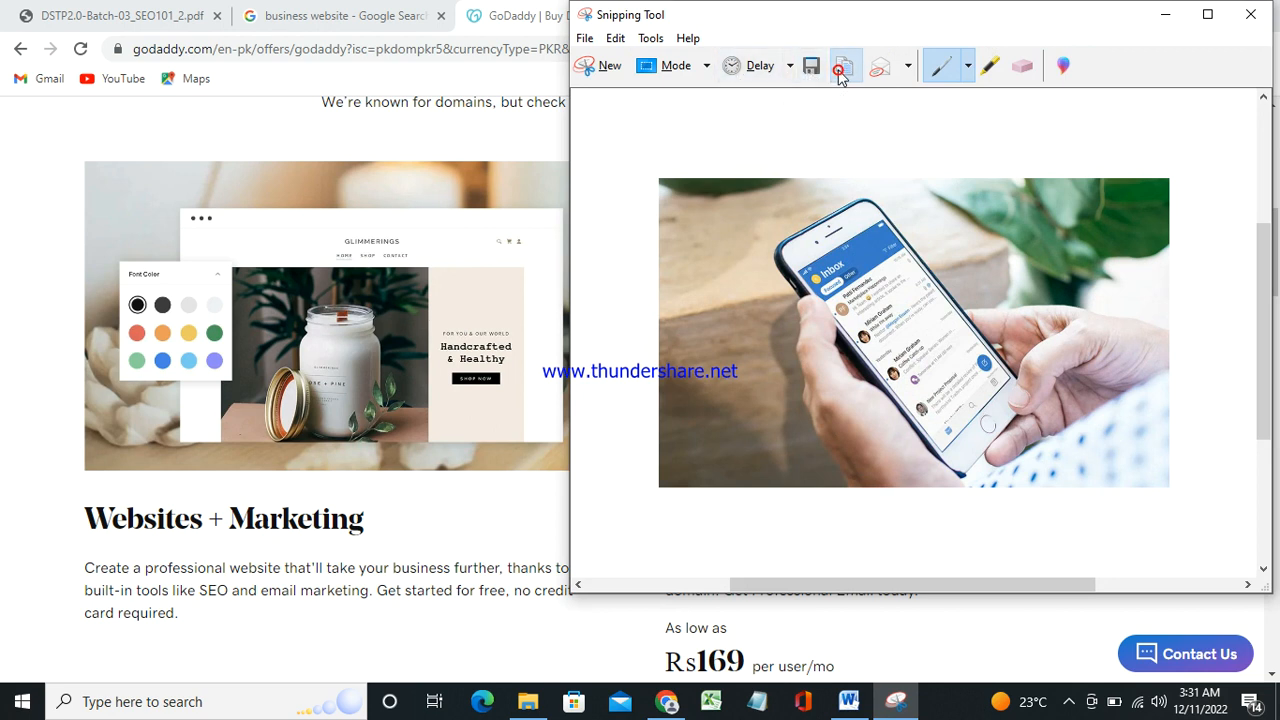
# - Switch to Word and paste the phone image on a new line below Task 1's second instruction
pyautogui.click(849, 701)
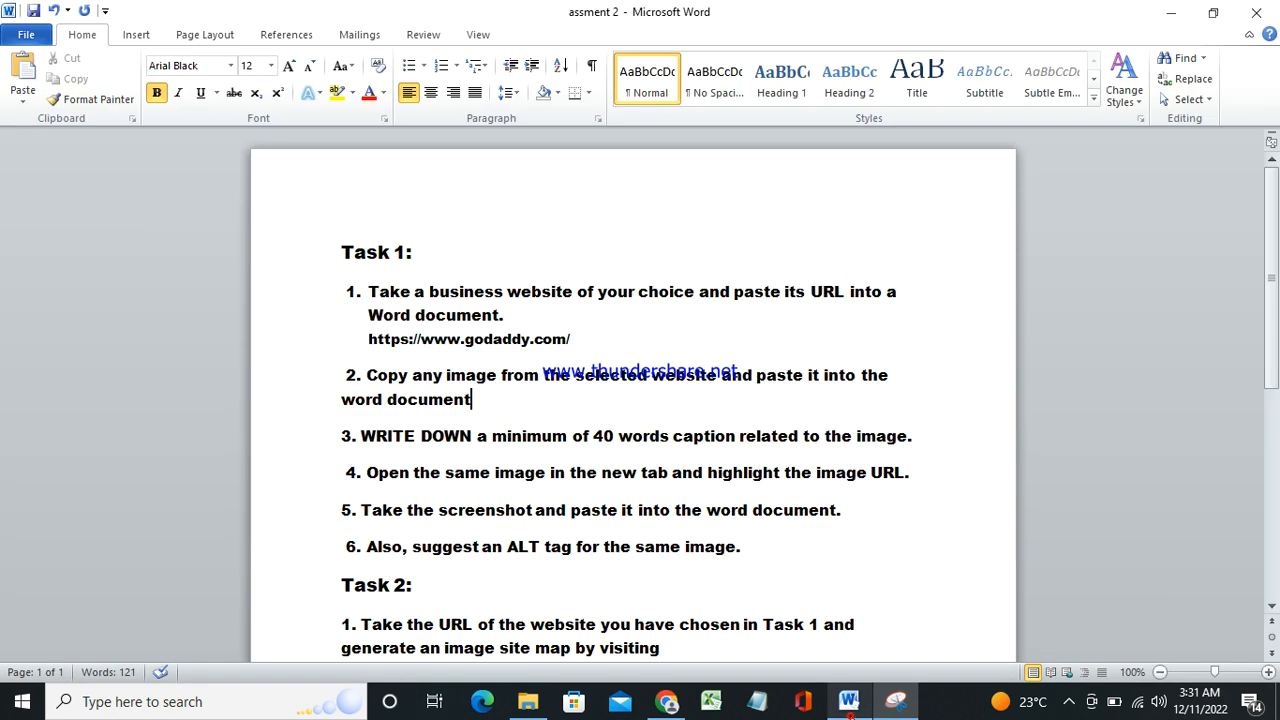
pyautogui.press('Return')
pyautogui.press('Return')
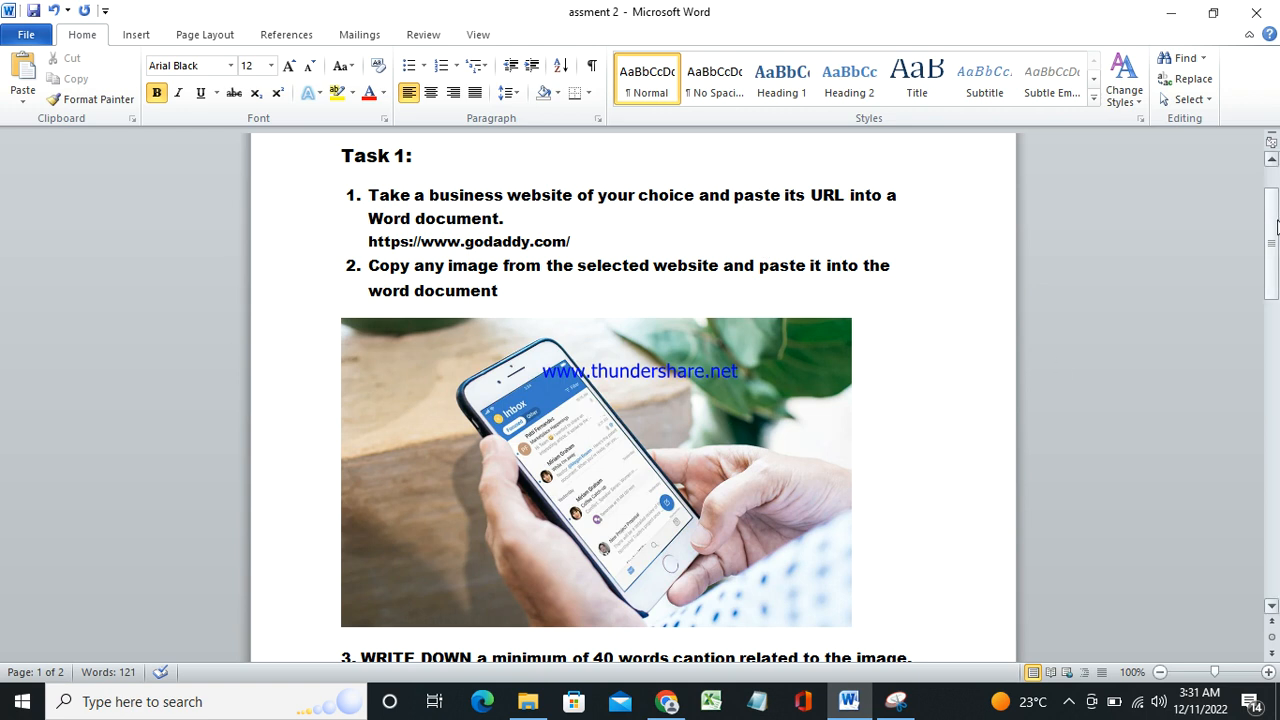
# - Switch to the GoDaddy page in Chrome and copy the two-line description under Professional Email
pyautogui.moveTo(1273, 232); pyautogui.dragTo(1273, 278)
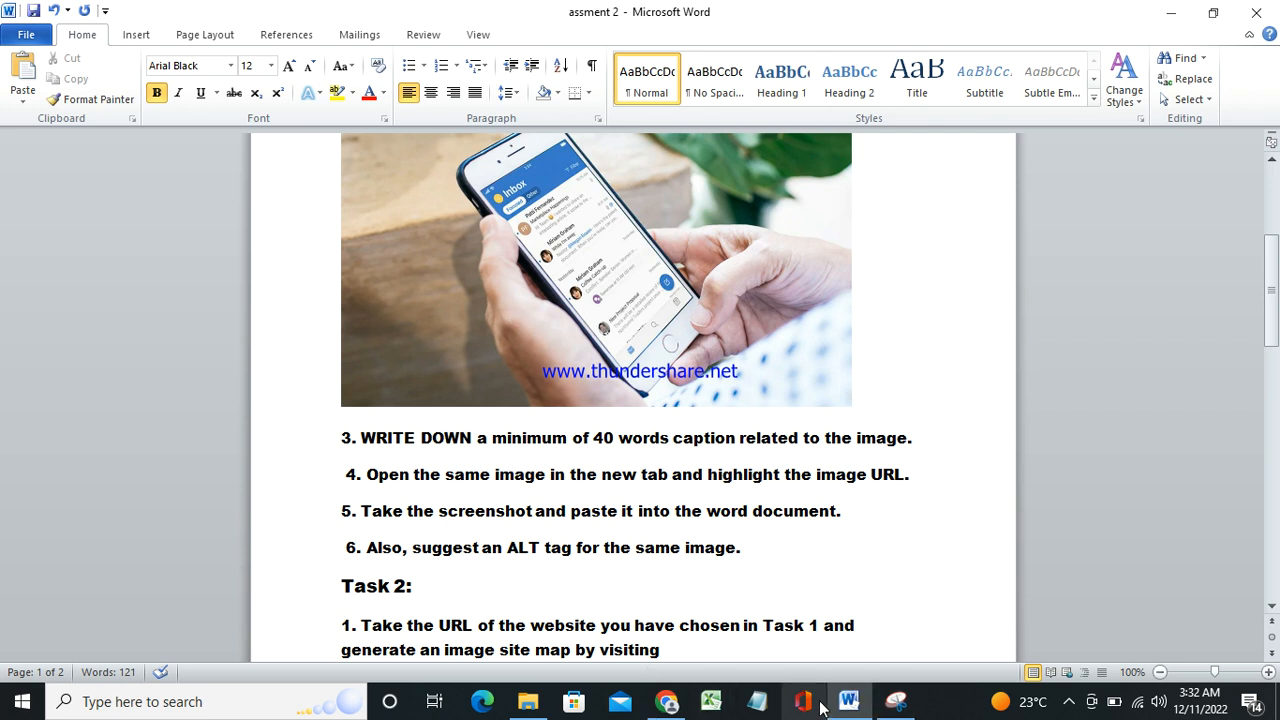
pyautogui.click(666, 701)
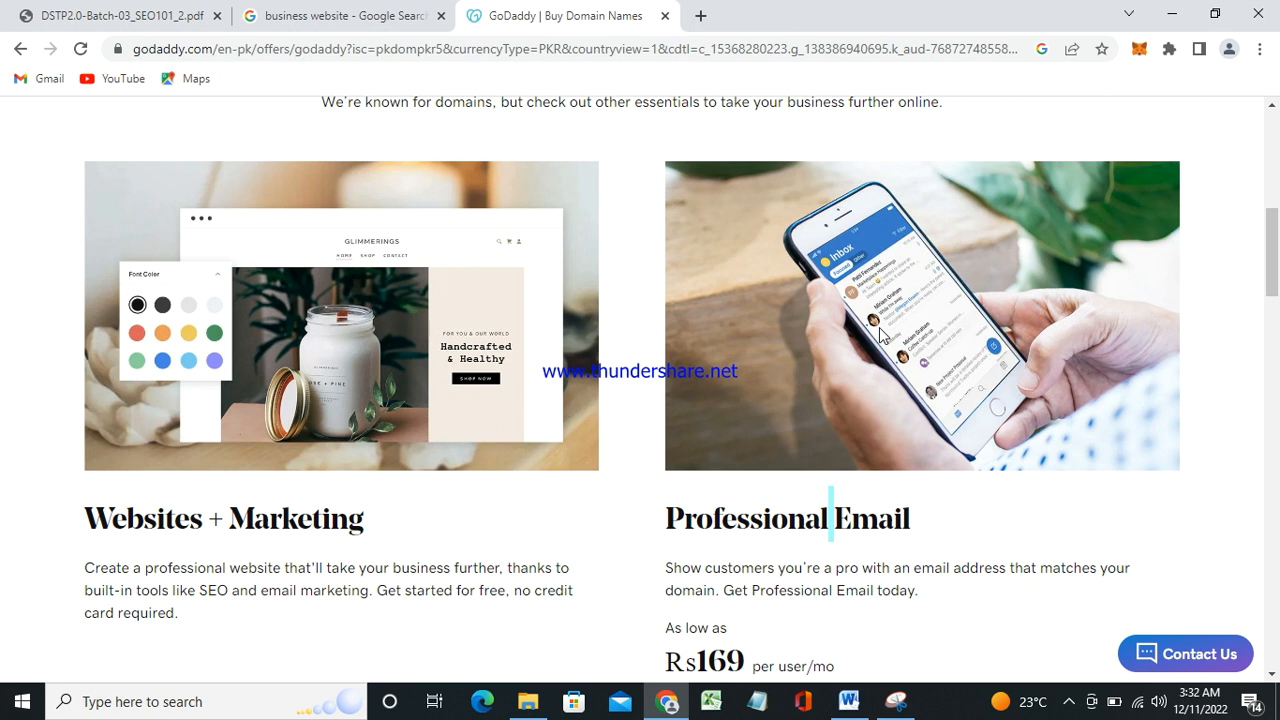
pyautogui.moveTo(1270, 270); pyautogui.dragTo(1277, 302)
pyautogui.click(659, 357)
pyautogui.moveTo(699, 379); pyautogui.dragTo(924, 392)
pyautogui.hotkey('ctrl', 'c')
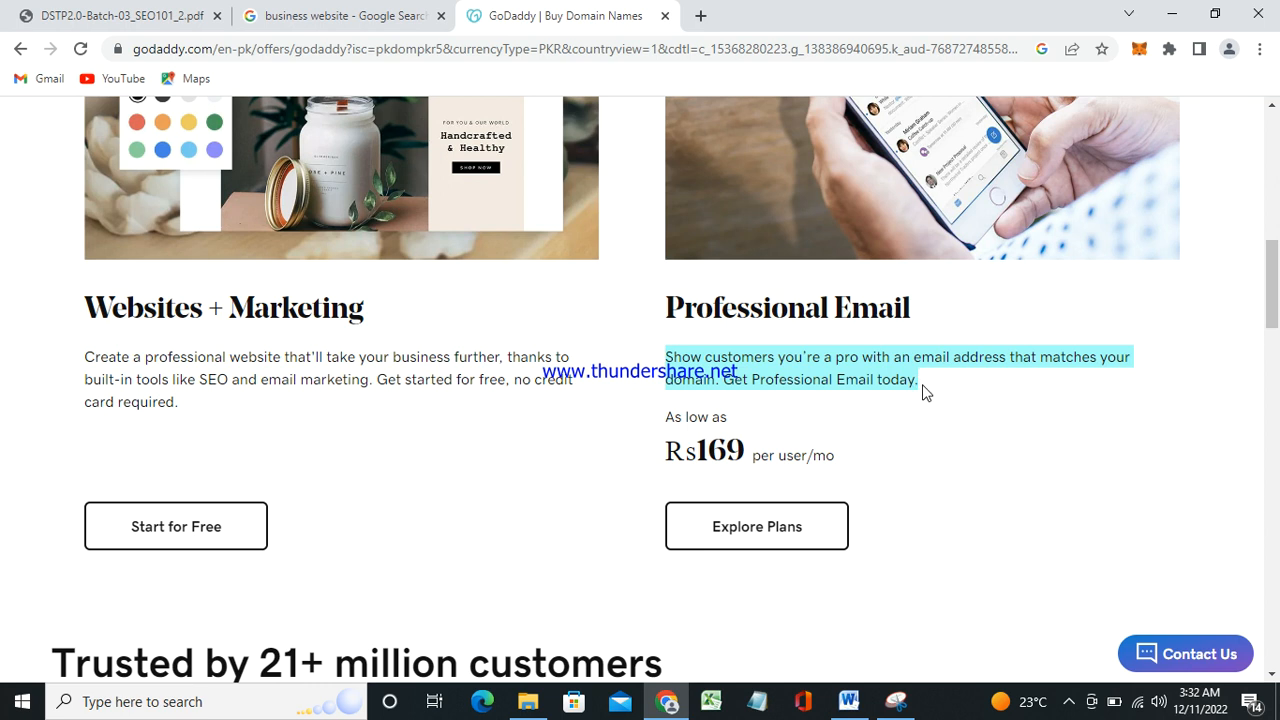
# - Switch to Word and paste the Professional Email description on a new line below Task 1's third instruction as the image caption
pyautogui.click(850, 702)
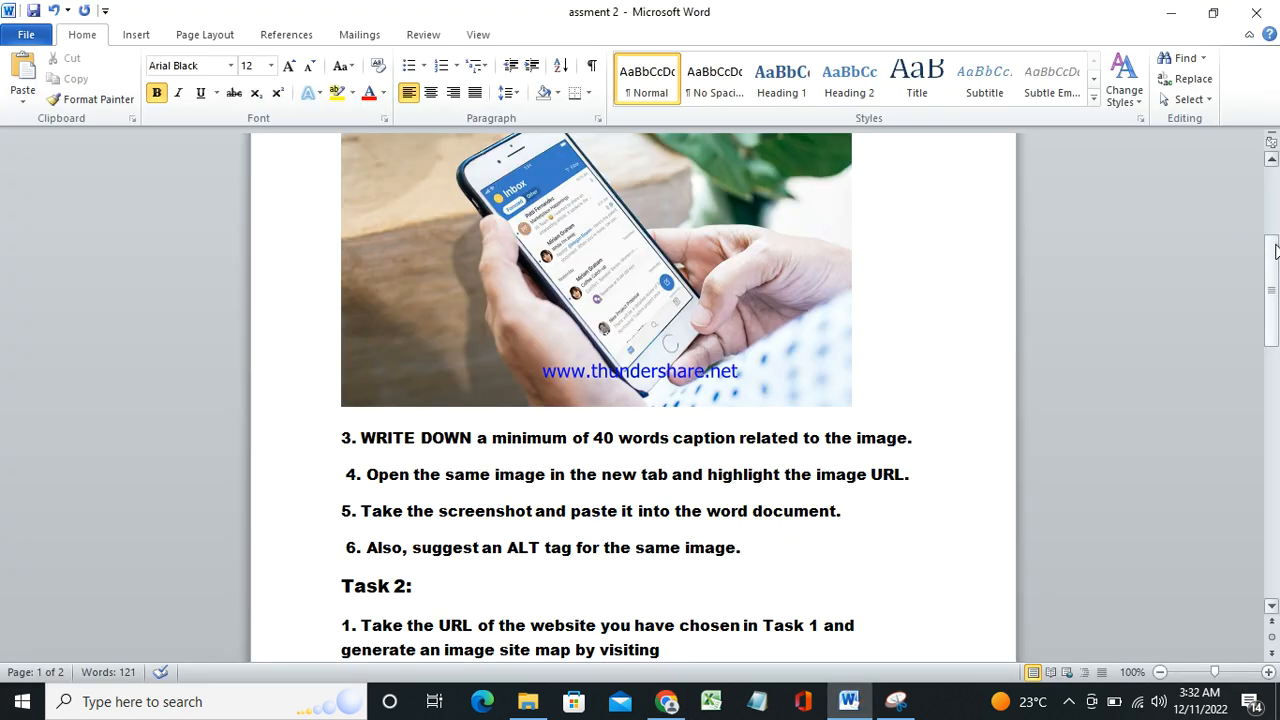
pyautogui.moveTo(1275, 250); pyautogui.dragTo(1274, 257)
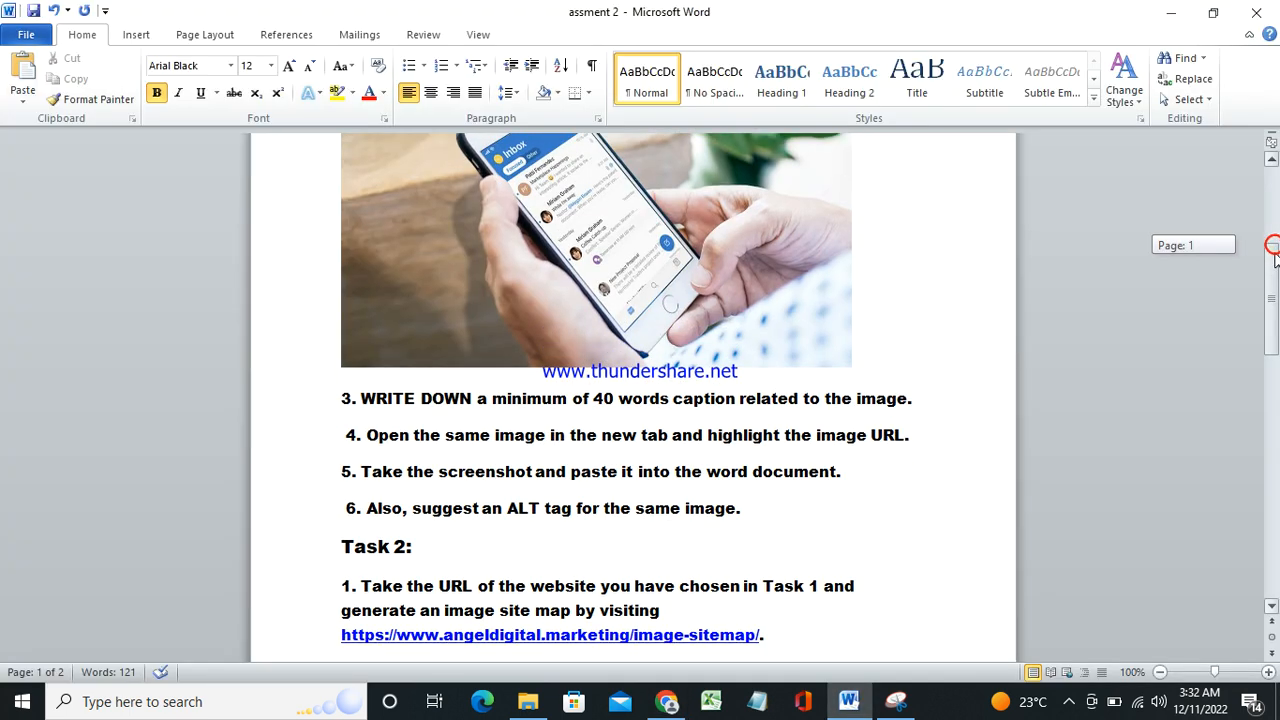
pyautogui.click(924, 406)
pyautogui.press('Return')
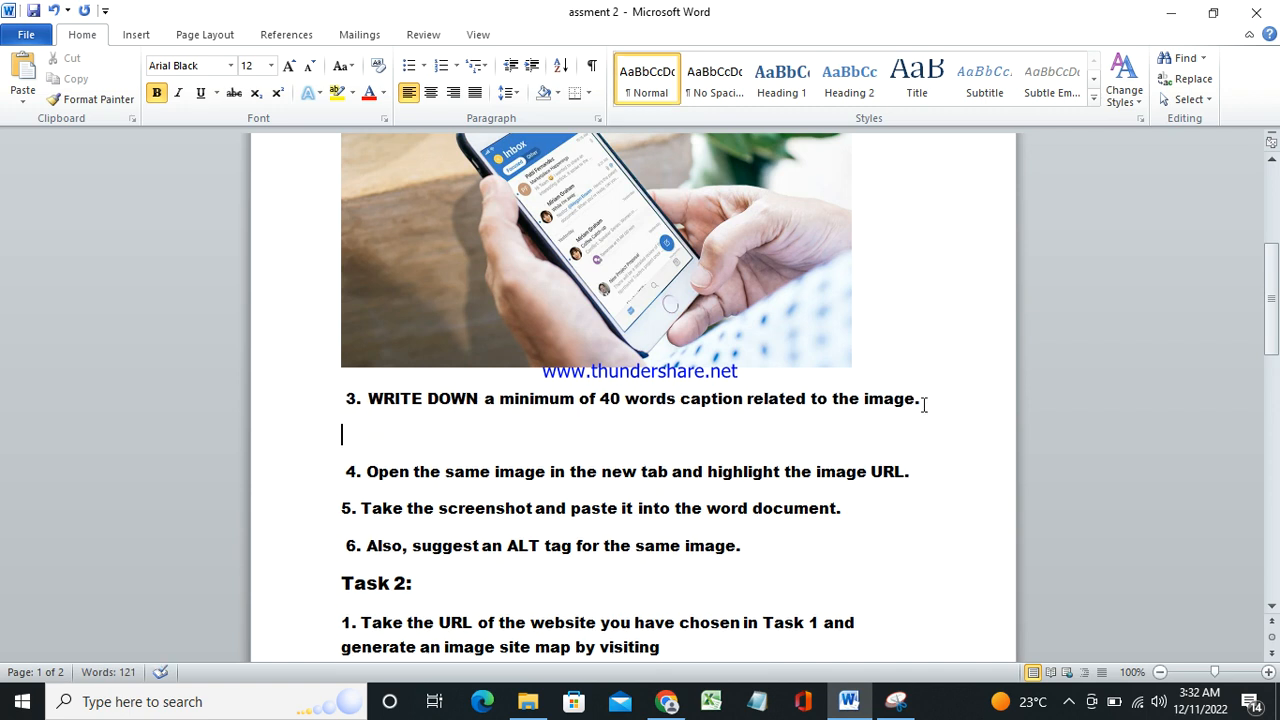
pyautogui.hotkey('ctrl', 'v')
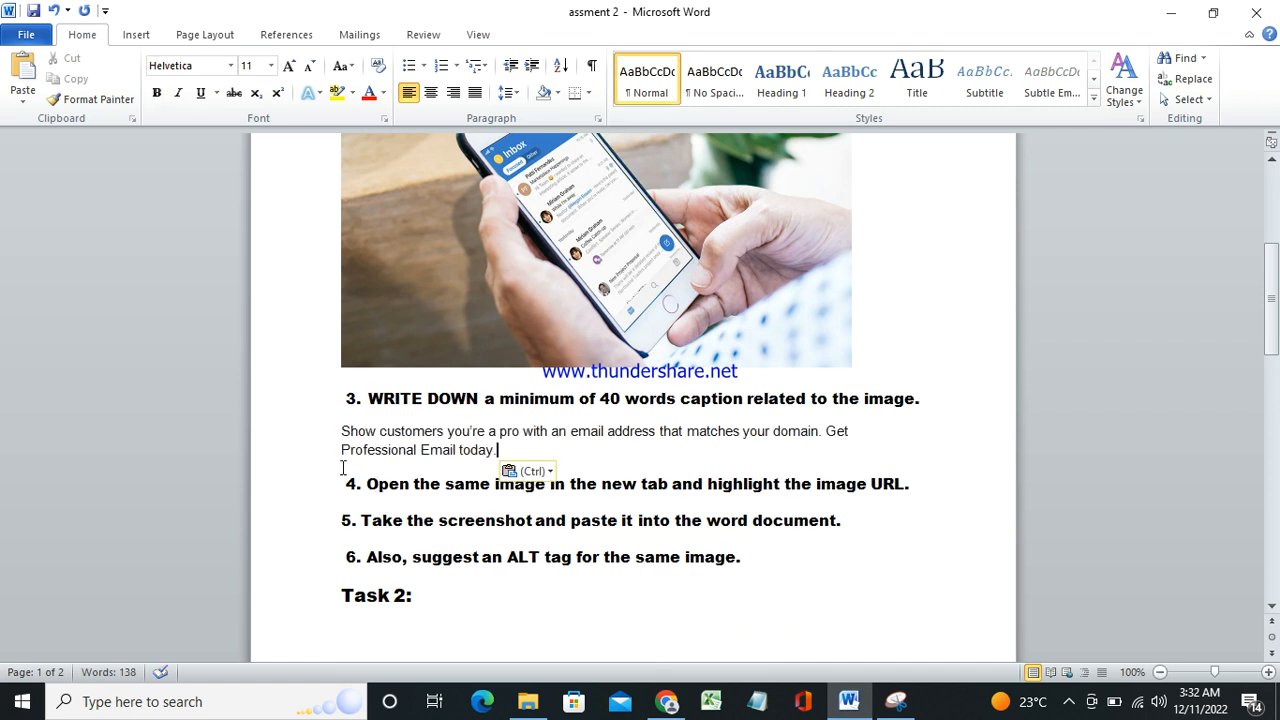
pyautogui.click(375, 487)
pyautogui.click(762, 462)
# - Switch to Chrome, open the Professional Email phone image in a new tab and show that tab
pyautogui.click(666, 701)
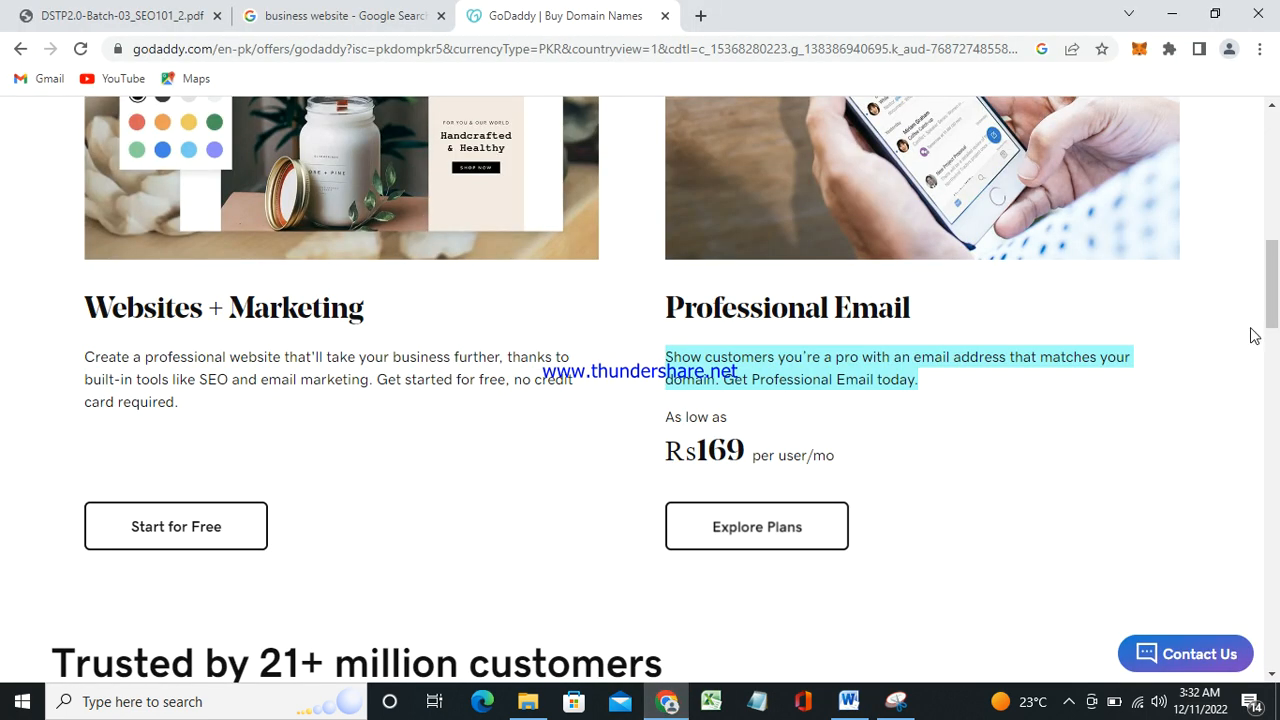
pyautogui.scroll(3, 1255, 335)
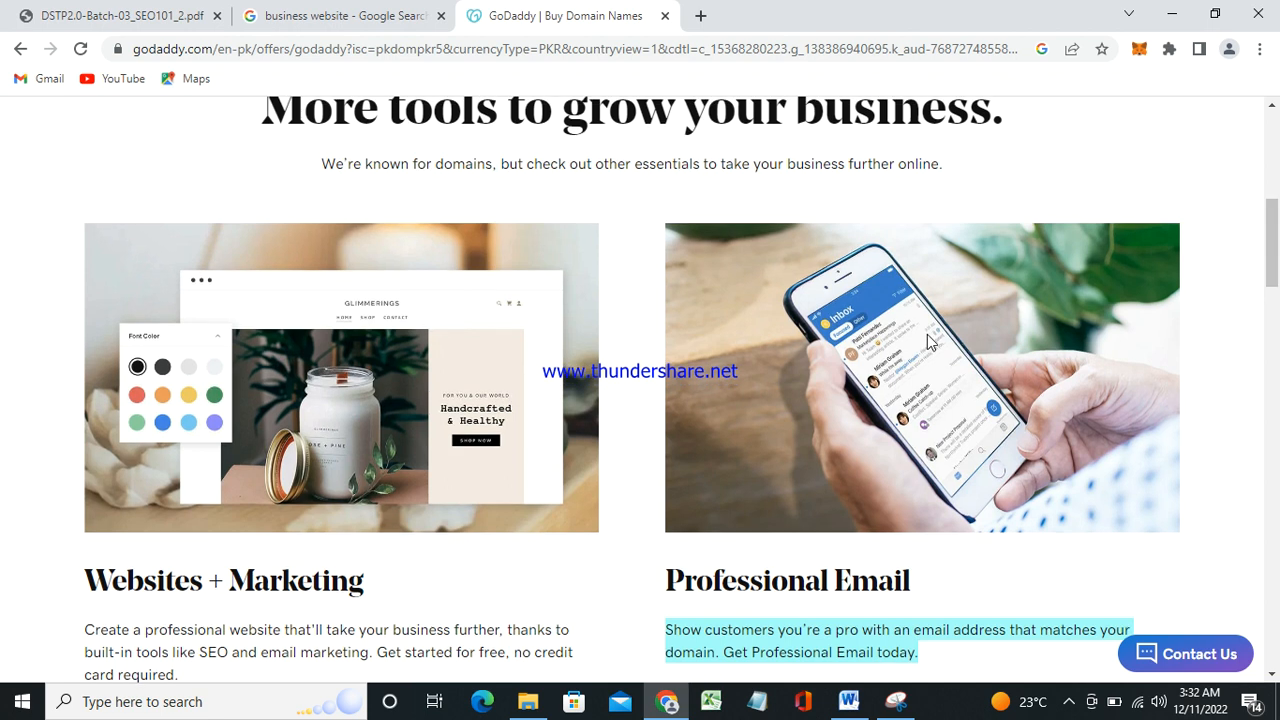
pyautogui.rightClick(927, 334)
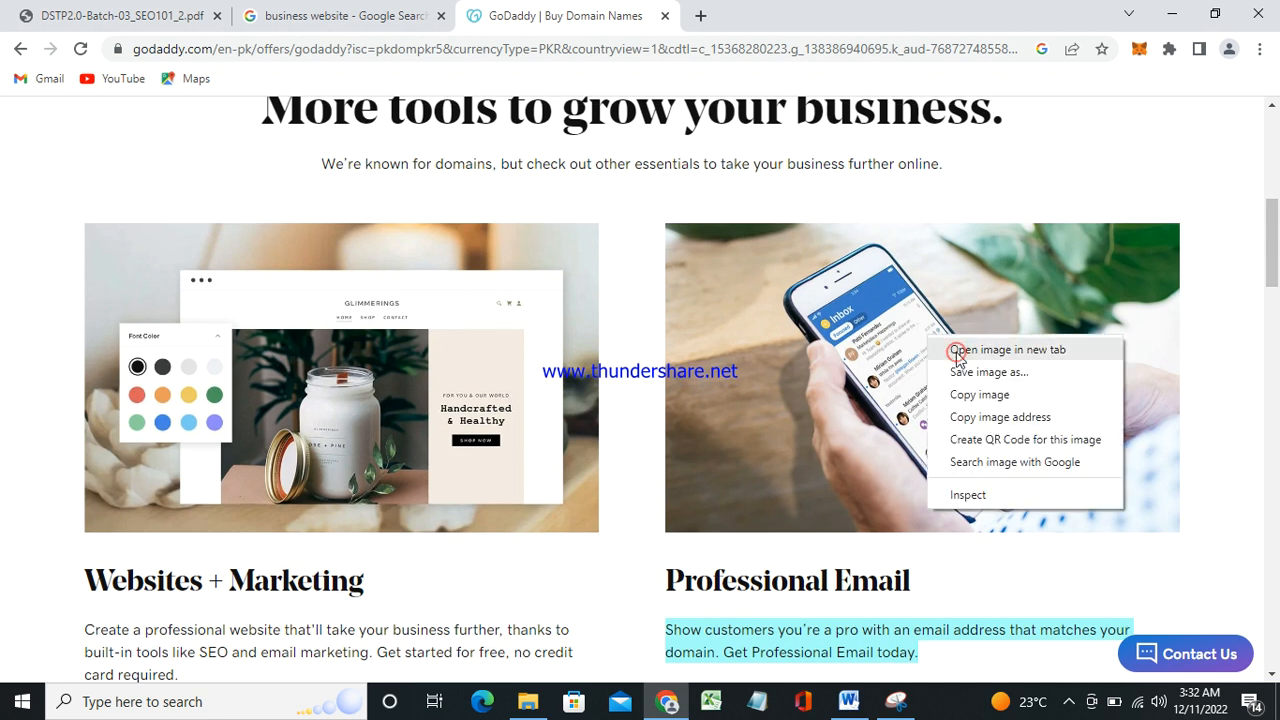
pyautogui.click(957, 350)
pyautogui.click(718, 13)
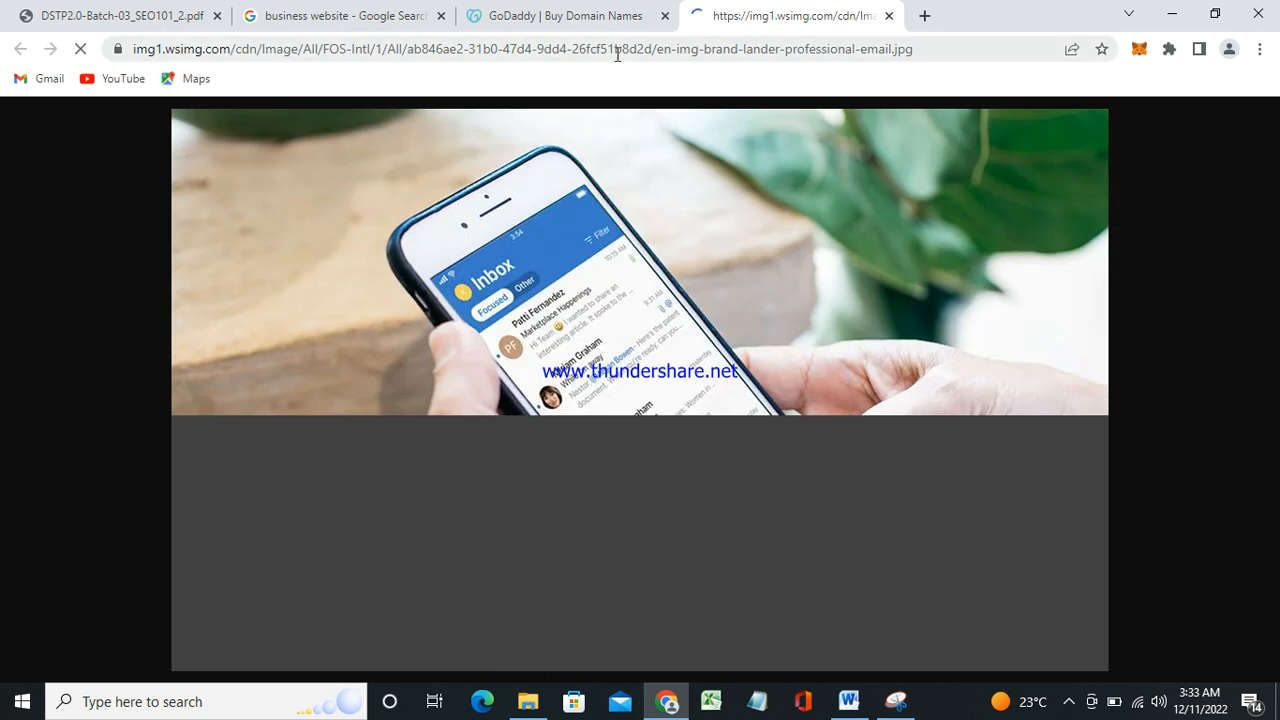
# - Select the phone image's full URL in its browser tab and copy it
pyautogui.click(617, 55)
pyautogui.doubleClick(617, 55)
pyautogui.doubleClick(617, 55)
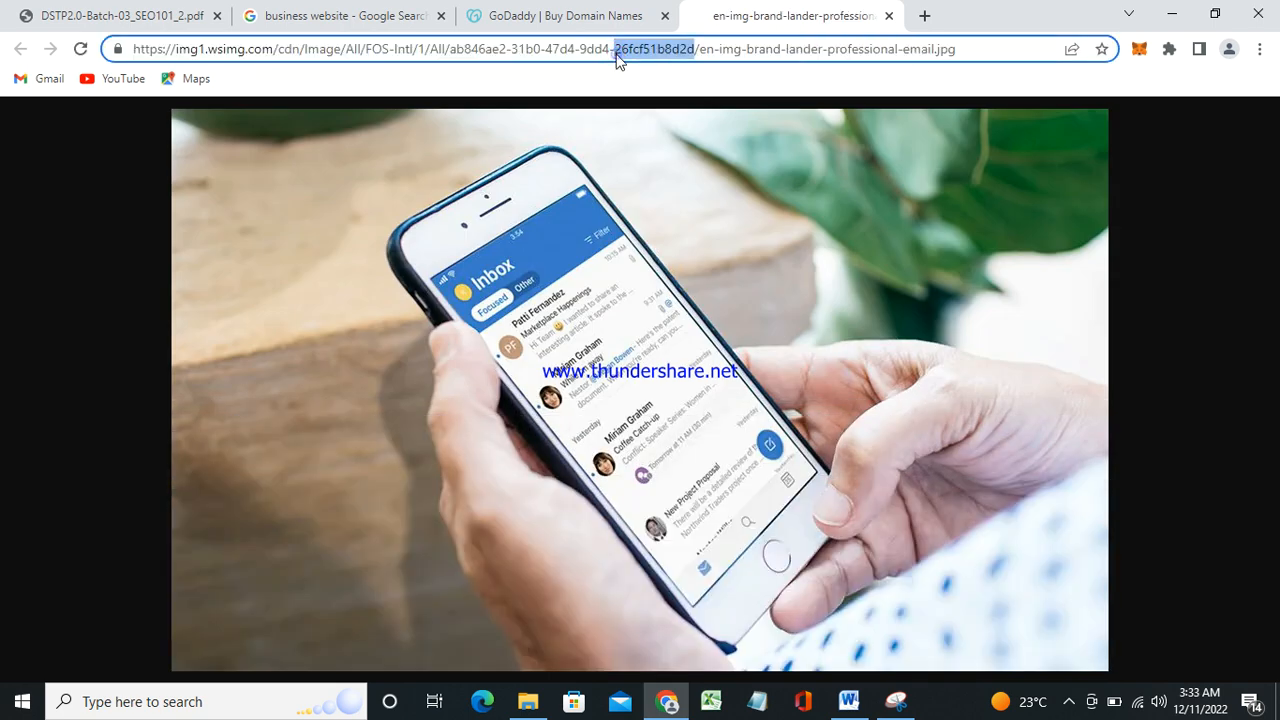
pyautogui.click(617, 55)
pyautogui.doubleClick(617, 55)
pyautogui.click(617, 55)
pyautogui.tripleClick(617, 55)
pyautogui.hotkey('ctrl', 'c')
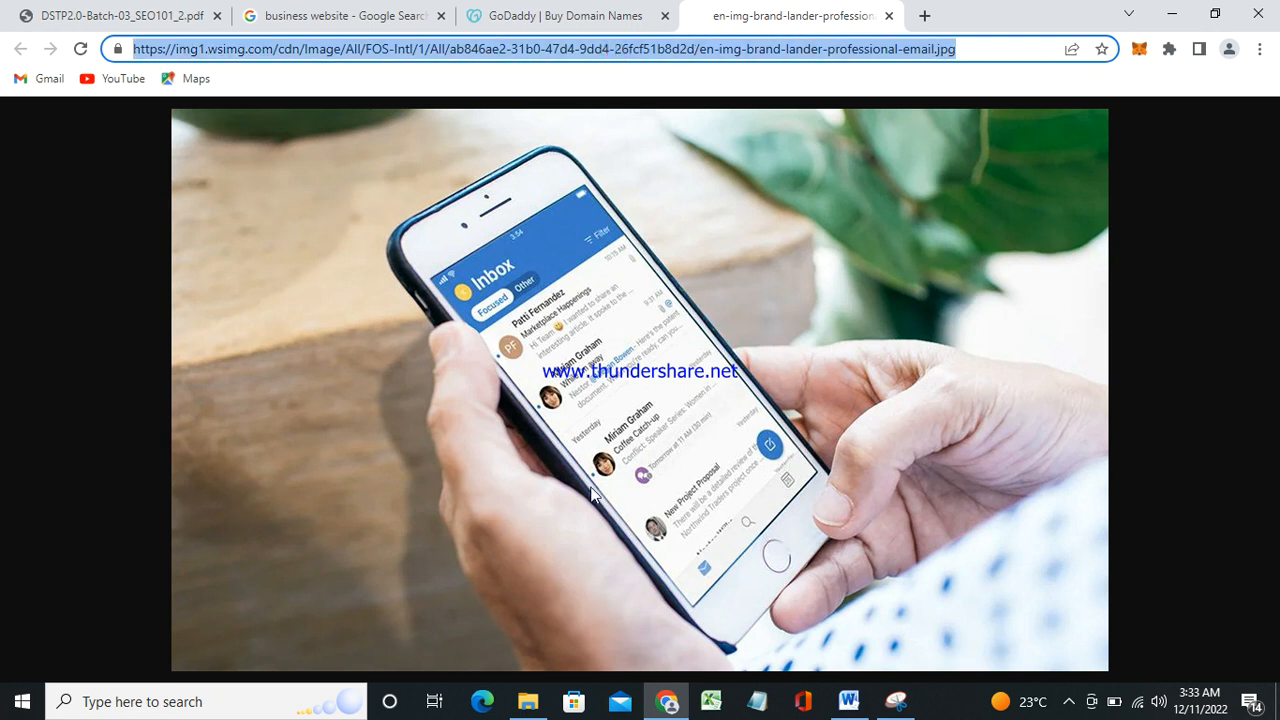
# - Switch to Word and paste the image URL on a new line below Task 1's fourth instruction
pyautogui.click(861, 706)
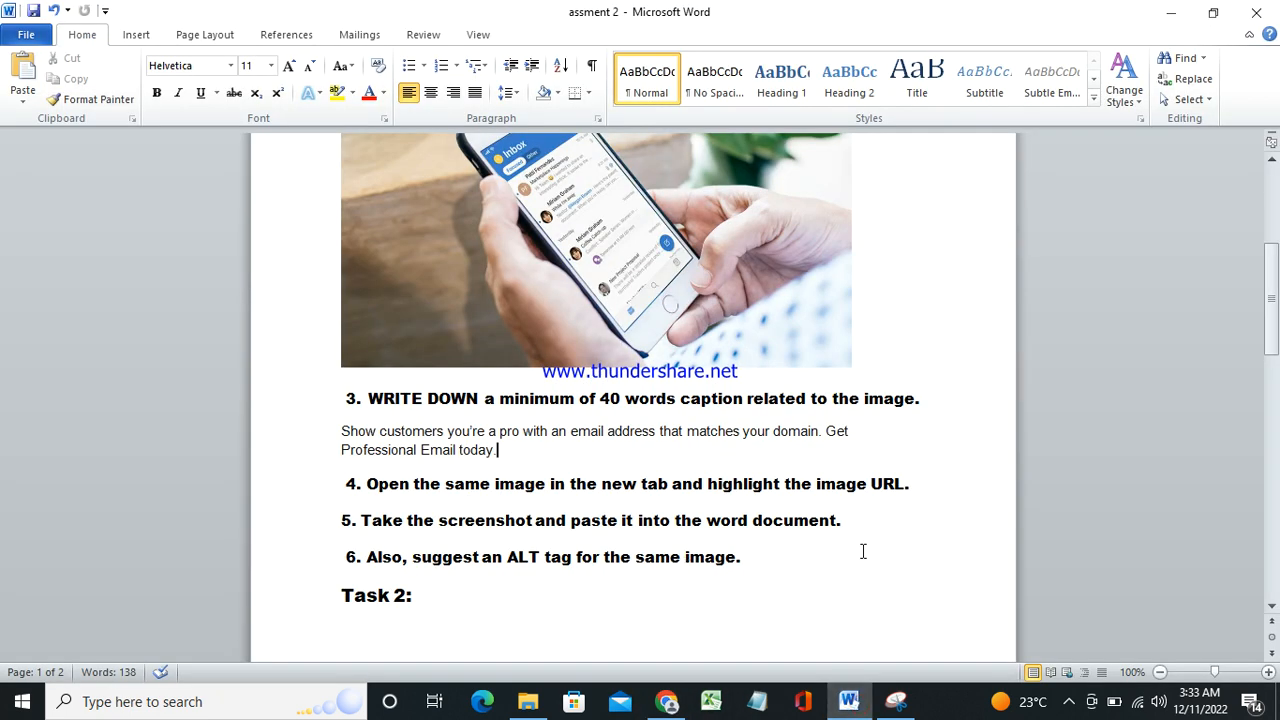
pyautogui.click(918, 483)
pyautogui.press('Return')
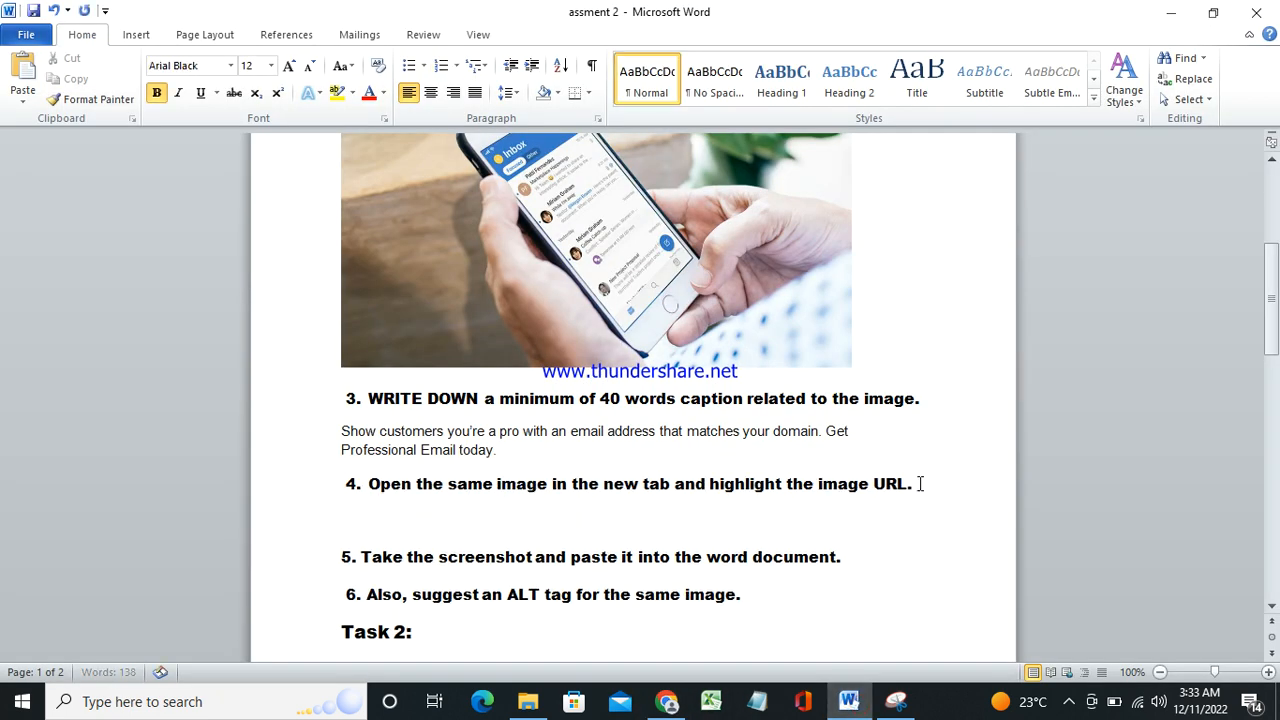
pyautogui.hotkey('ctrl', 'v')
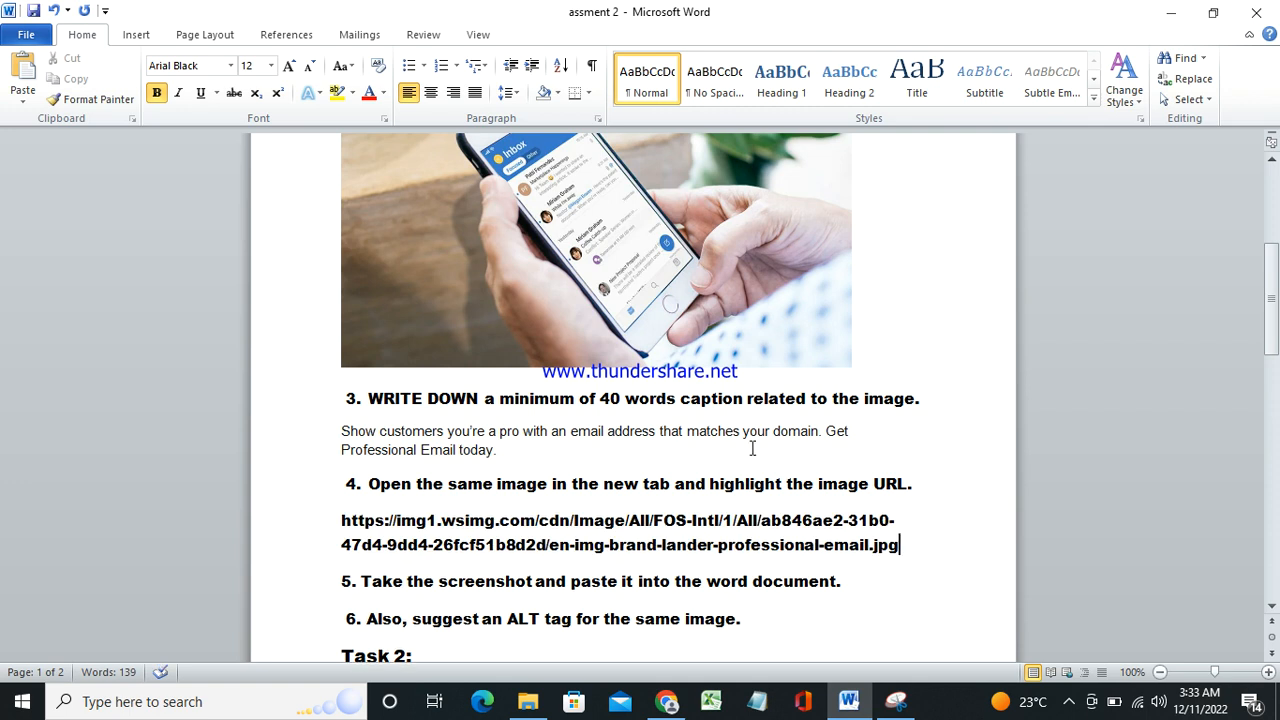
# - Set the pasted image URL's font size to 11 without bold
pyautogui.click(909, 540)
pyautogui.moveTo(909, 540)
pyautogui.mouseDown()
pyautogui.moveTo(412, 520)
pyautogui.moveTo(714, 574)
pyautogui.moveTo(894, 514)
pyautogui.moveTo(898, 555)
pyautogui.mouseUp()
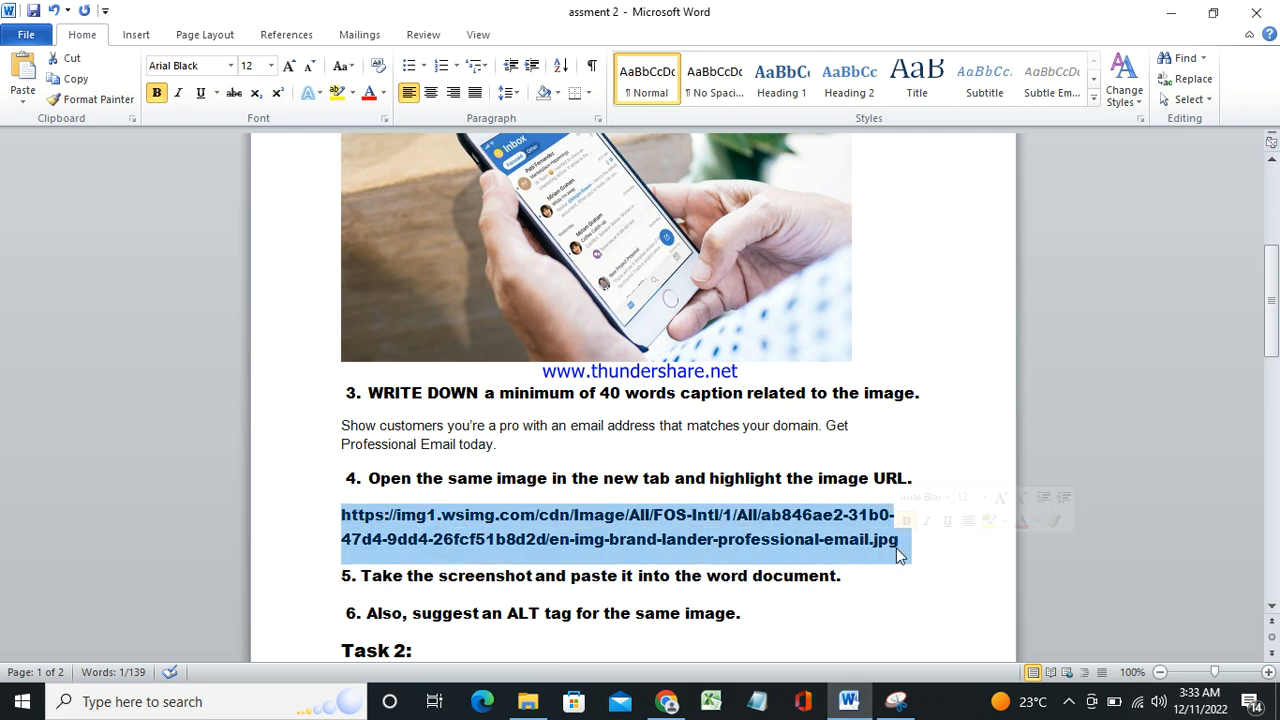
pyautogui.click(309, 67)
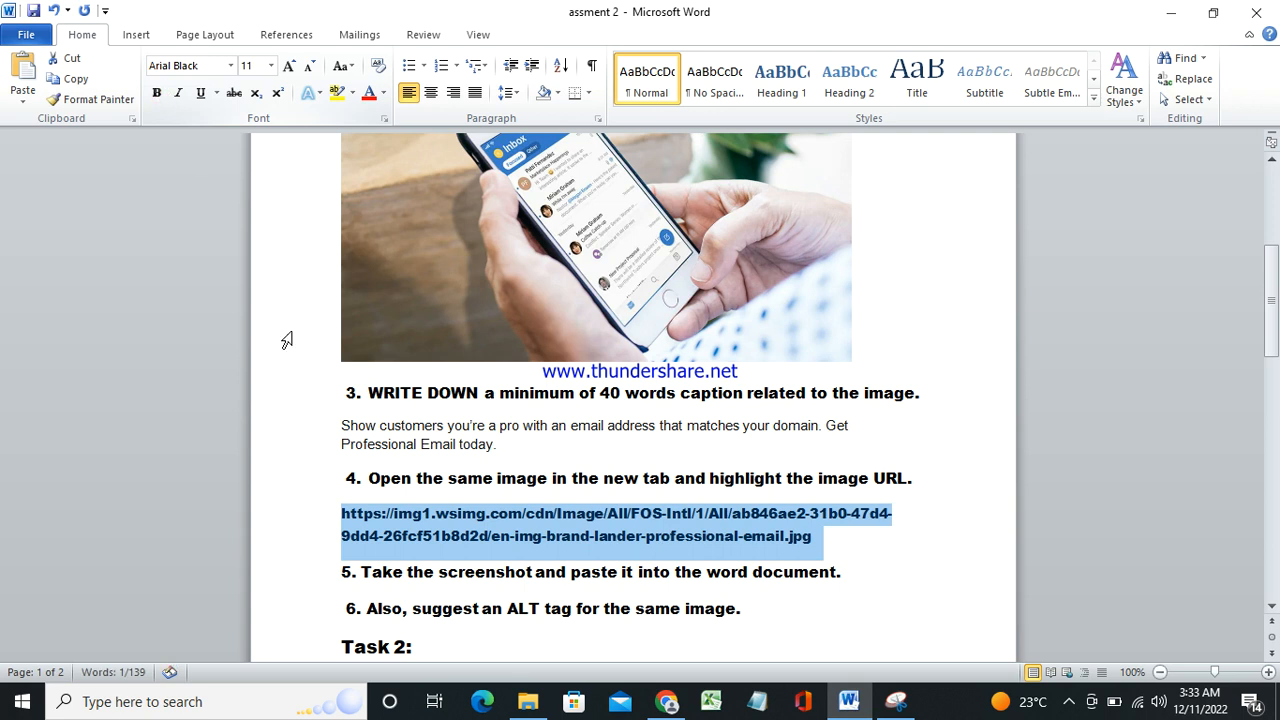
pyautogui.click(858, 548)
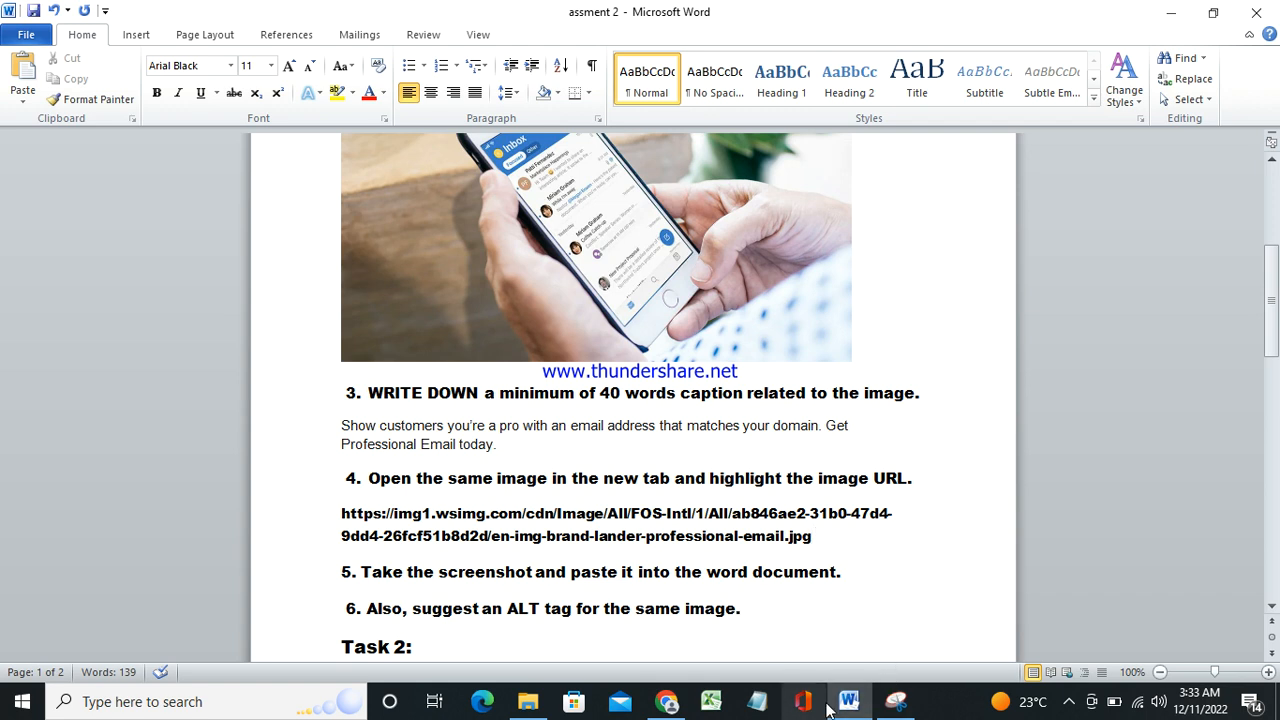
# - Switch to Chrome, capture the image tab including its address bar with Snipping Tool, and copy the snip
pyautogui.click(666, 702)
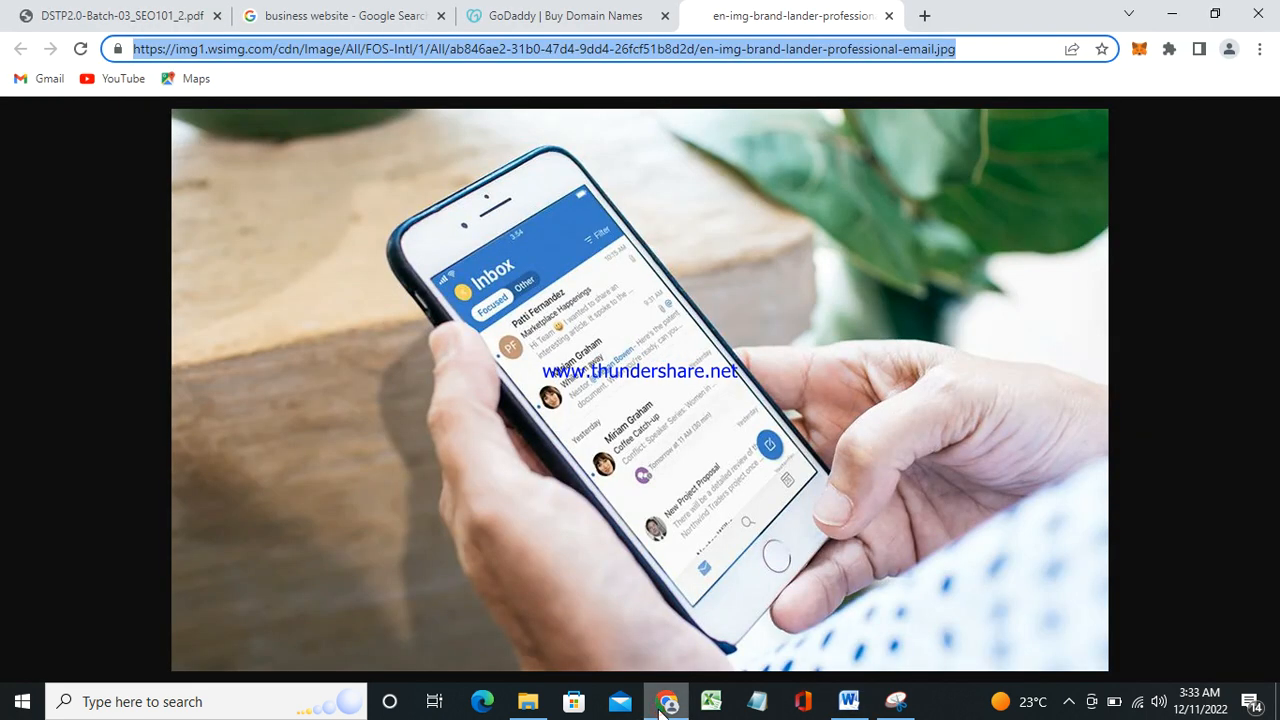
pyautogui.click(884, 503)
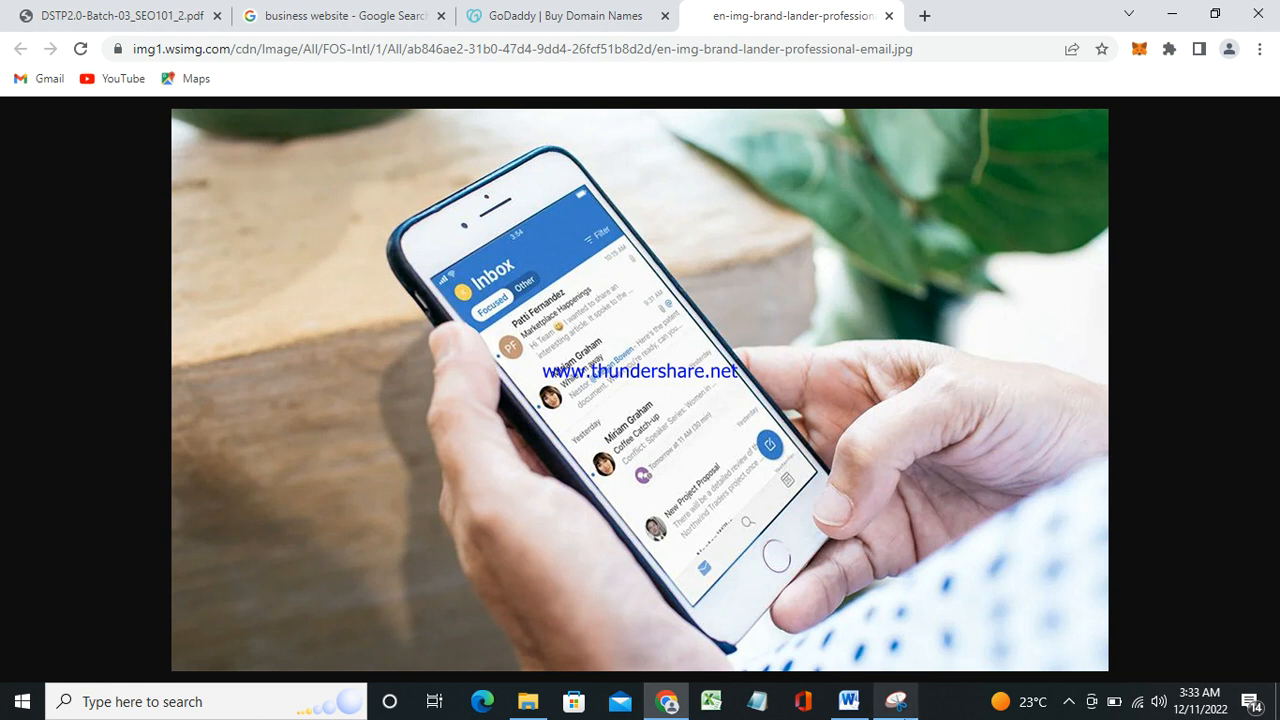
pyautogui.click(896, 706)
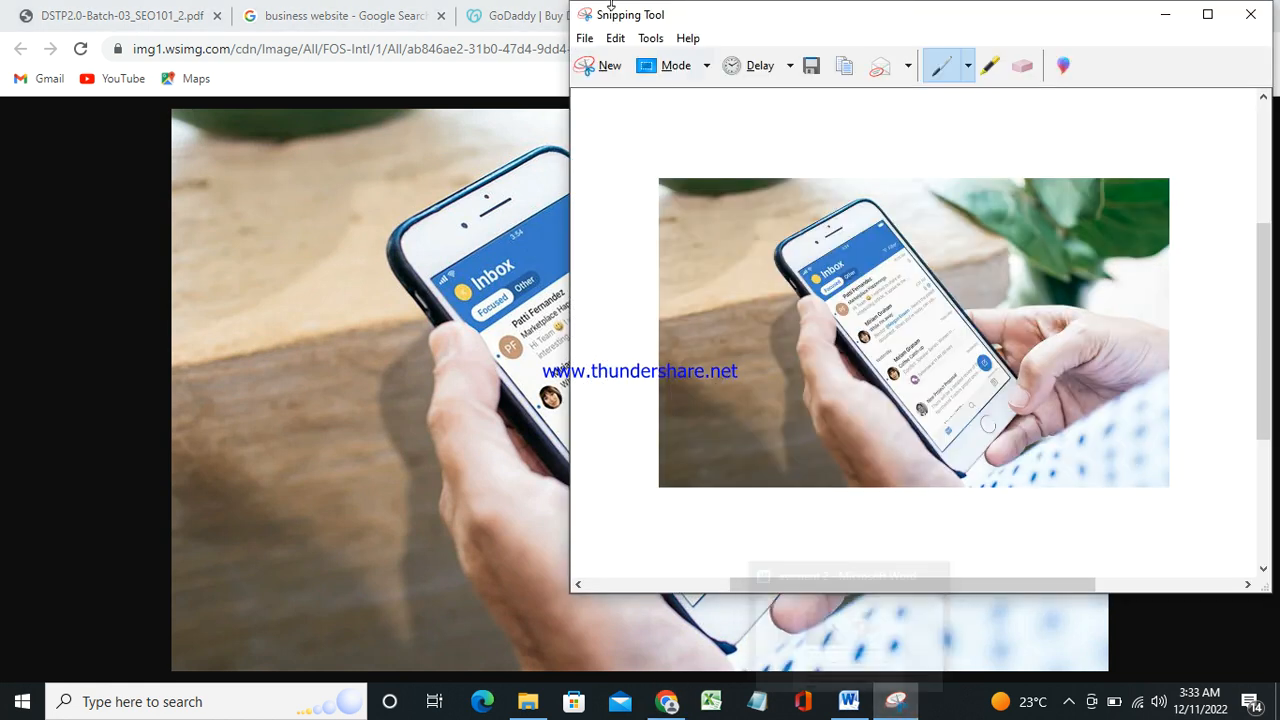
pyautogui.click(585, 69)
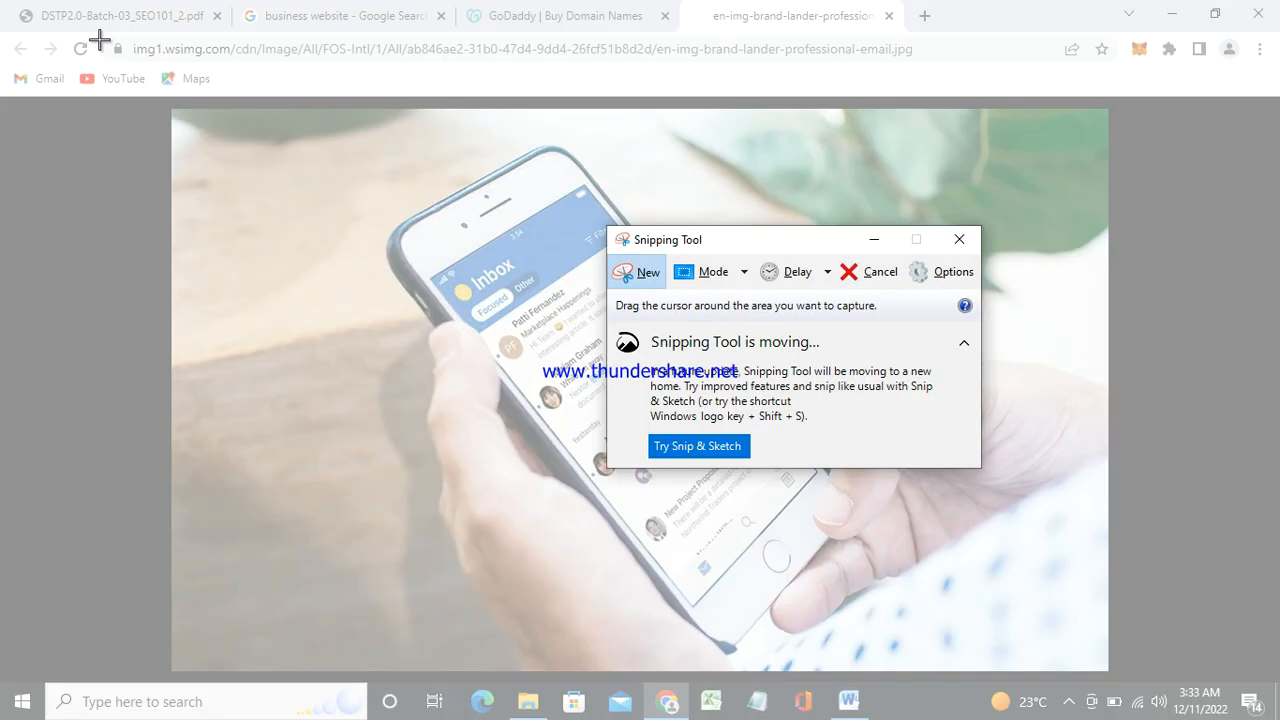
pyautogui.moveTo(4, 32); pyautogui.dragTo(1276, 696)
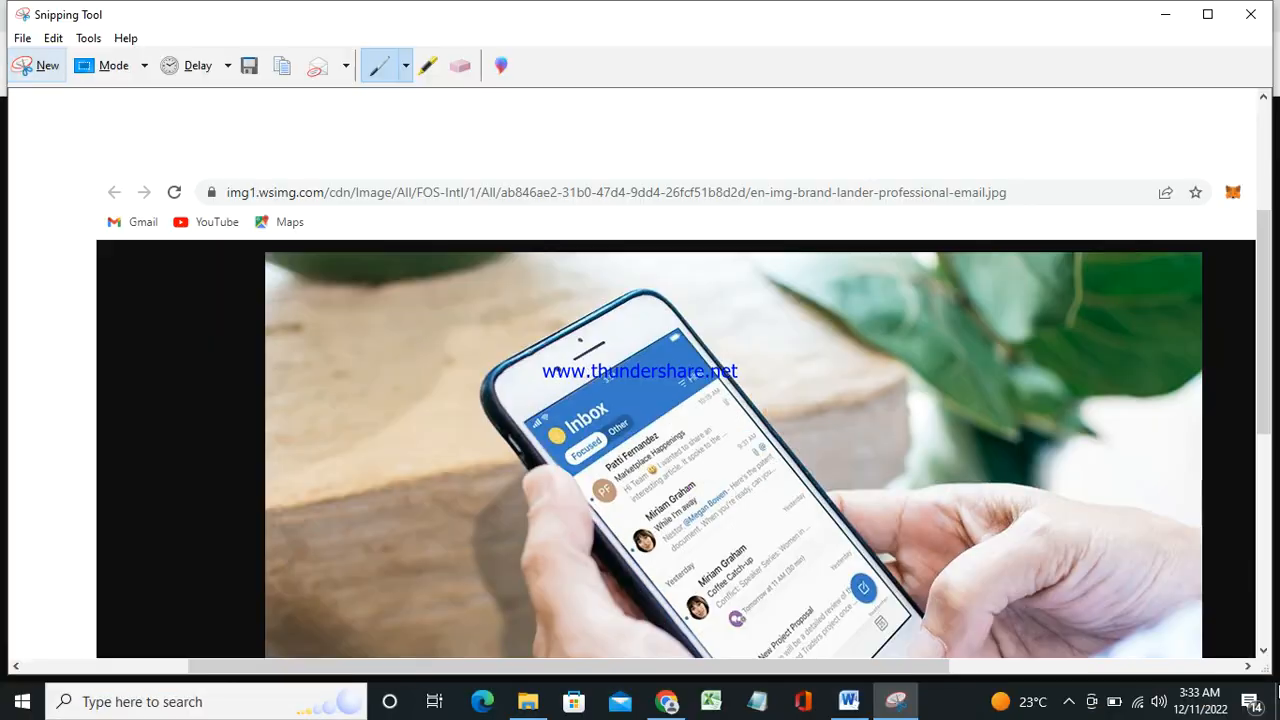
pyautogui.click(281, 66)
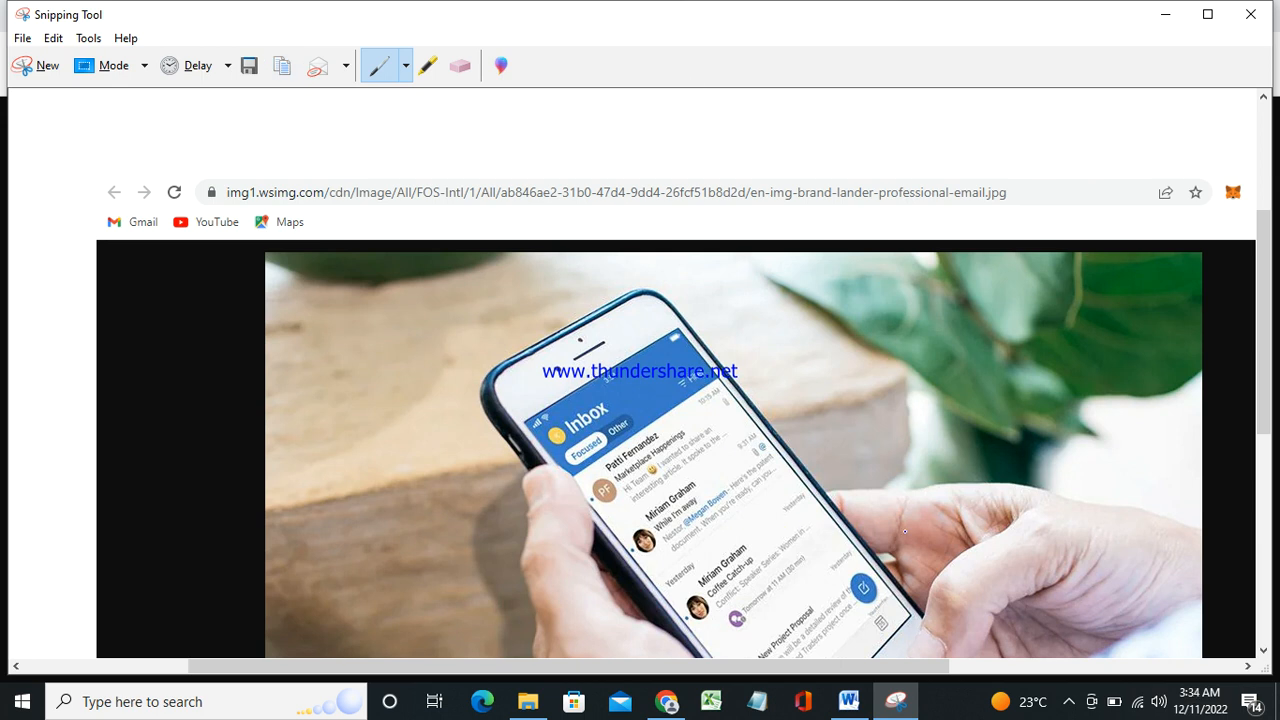
# - Switch to Word and paste the captured snip on a new line below Task 1's fifth instruction
pyautogui.click(849, 701)
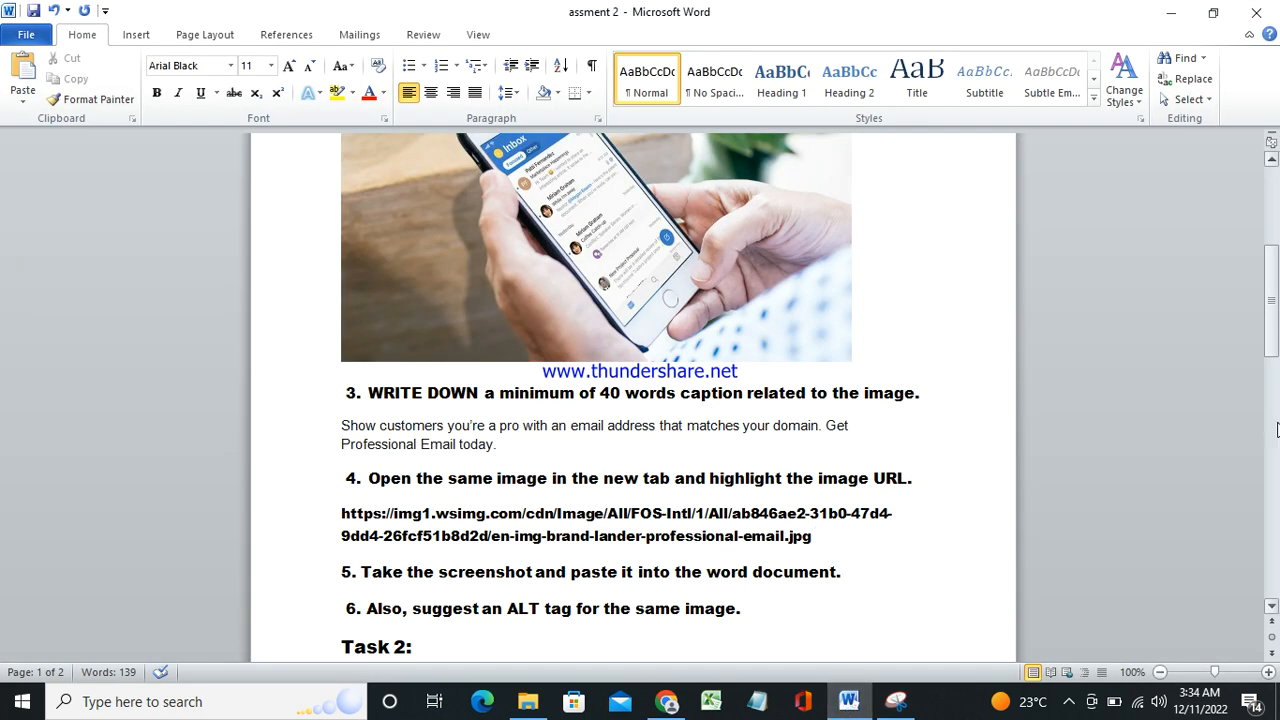
pyautogui.moveTo(1271, 300); pyautogui.dragTo(1271, 328)
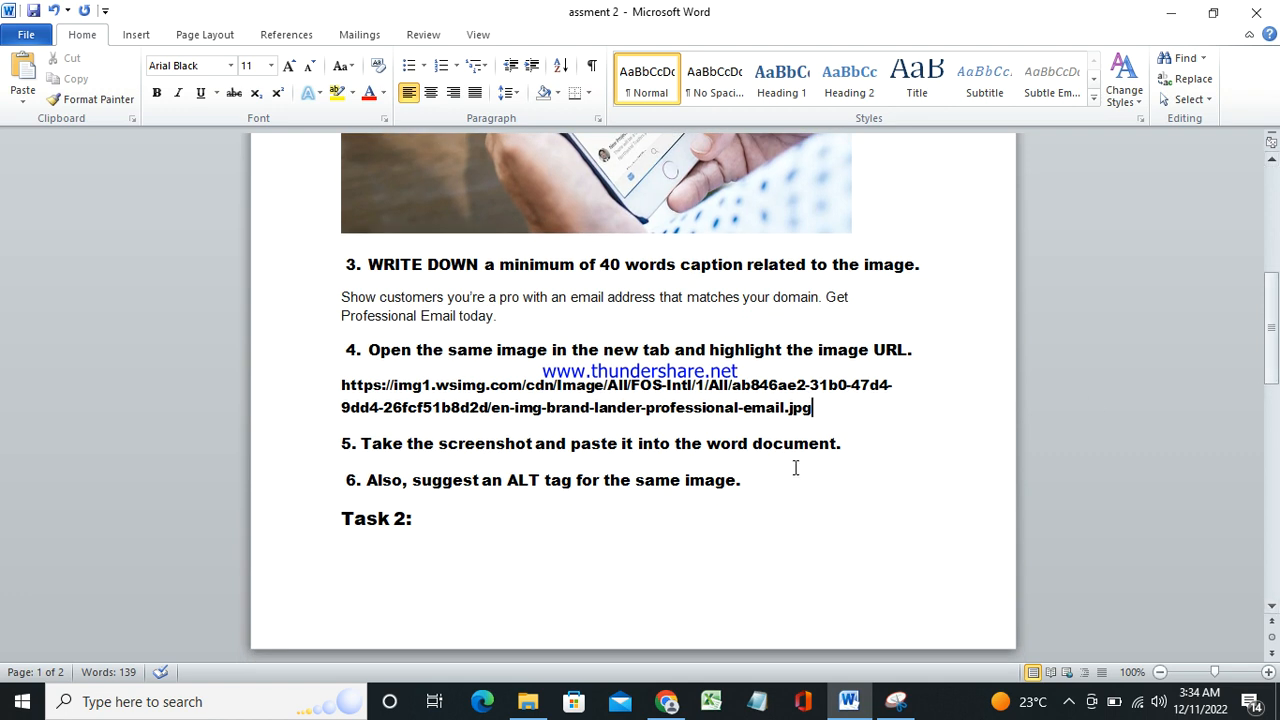
pyautogui.click(857, 446)
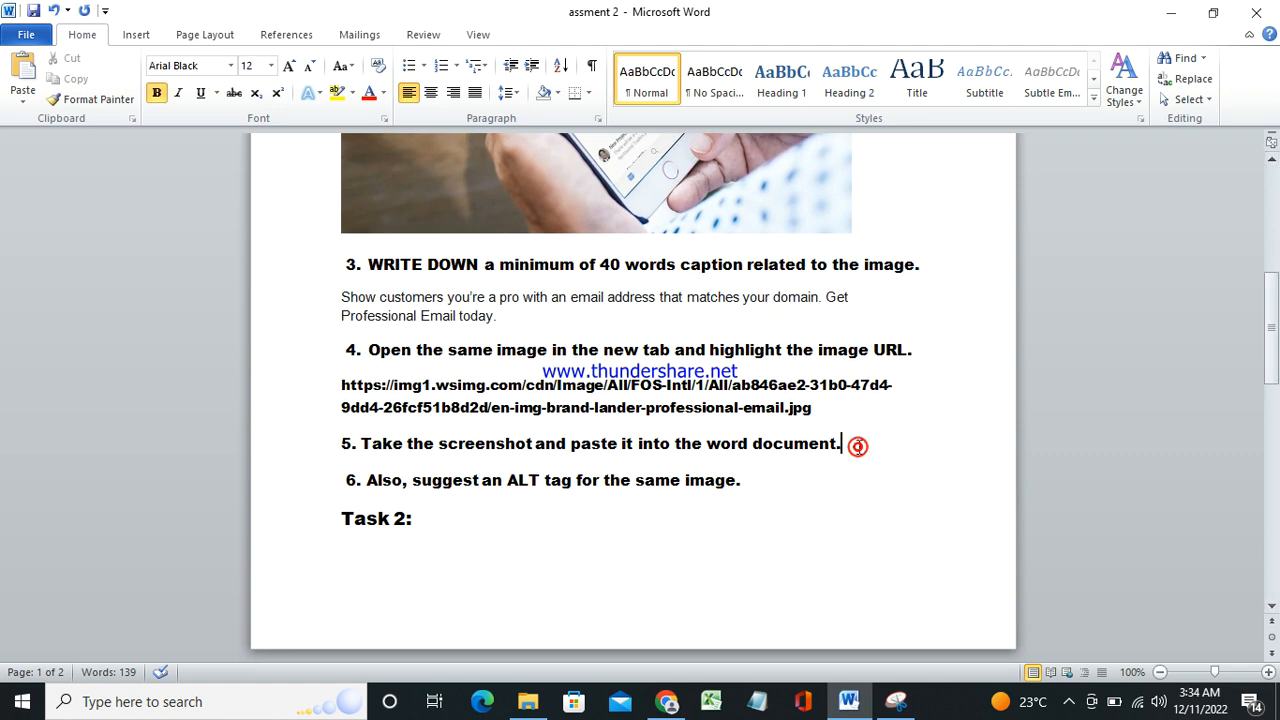
pyautogui.press('Return')
pyautogui.press('BackSpace')
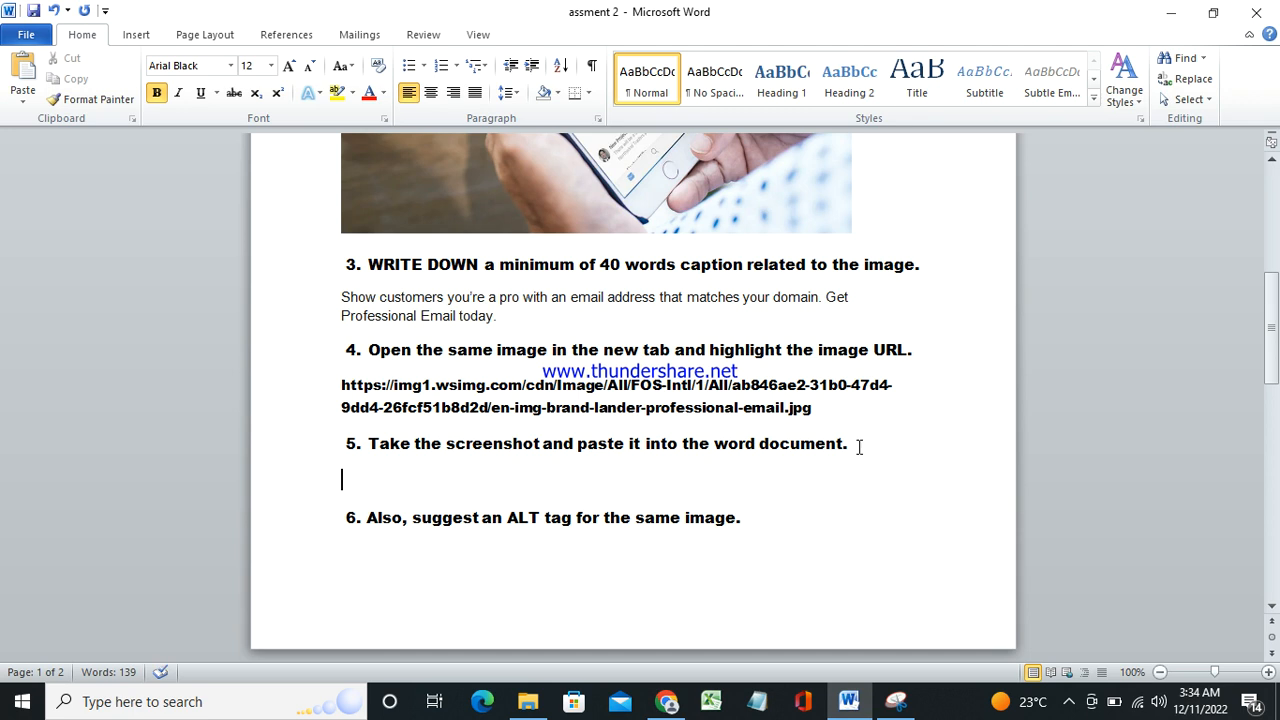
pyautogui.hotkey('ctrl', 'v')
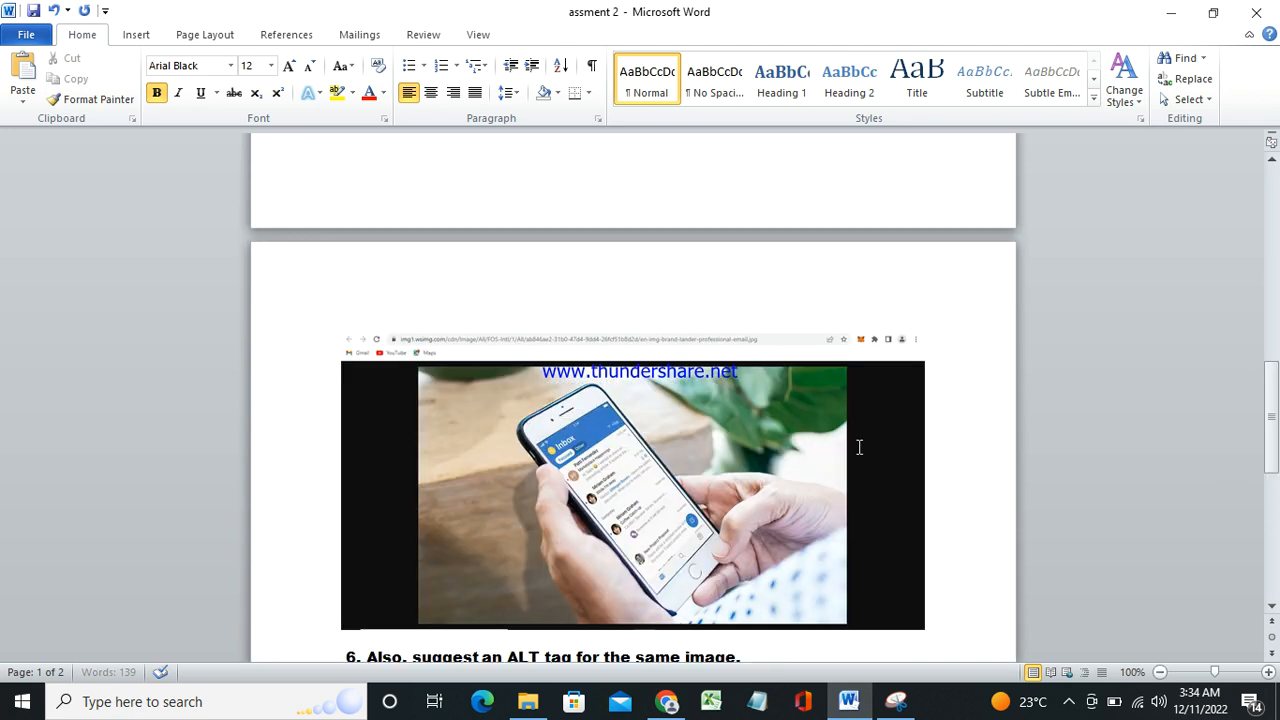
# - Add "Email" as the suggested ALT tag on a new line below Task 1's sixth instruction
pyautogui.moveTo(1273, 413); pyautogui.dragTo(1274, 451)
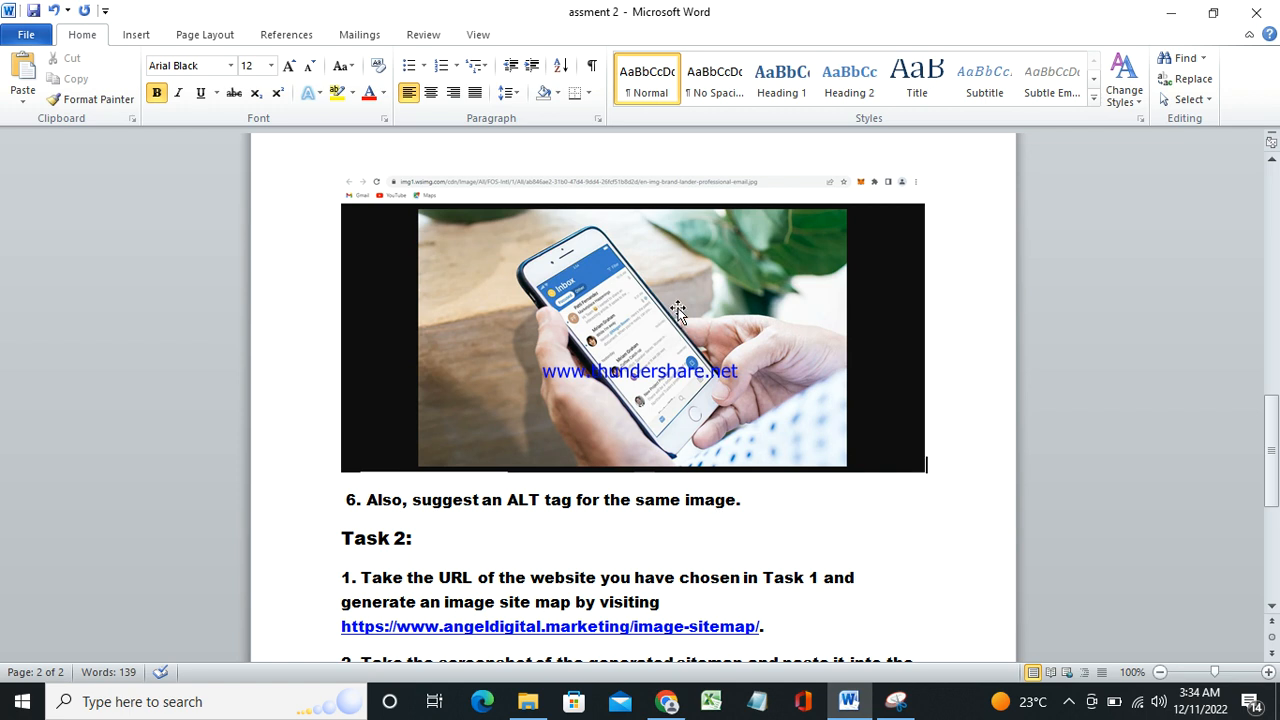
pyautogui.click(779, 497)
pyautogui.press('Return')
pyautogui.press('Return')
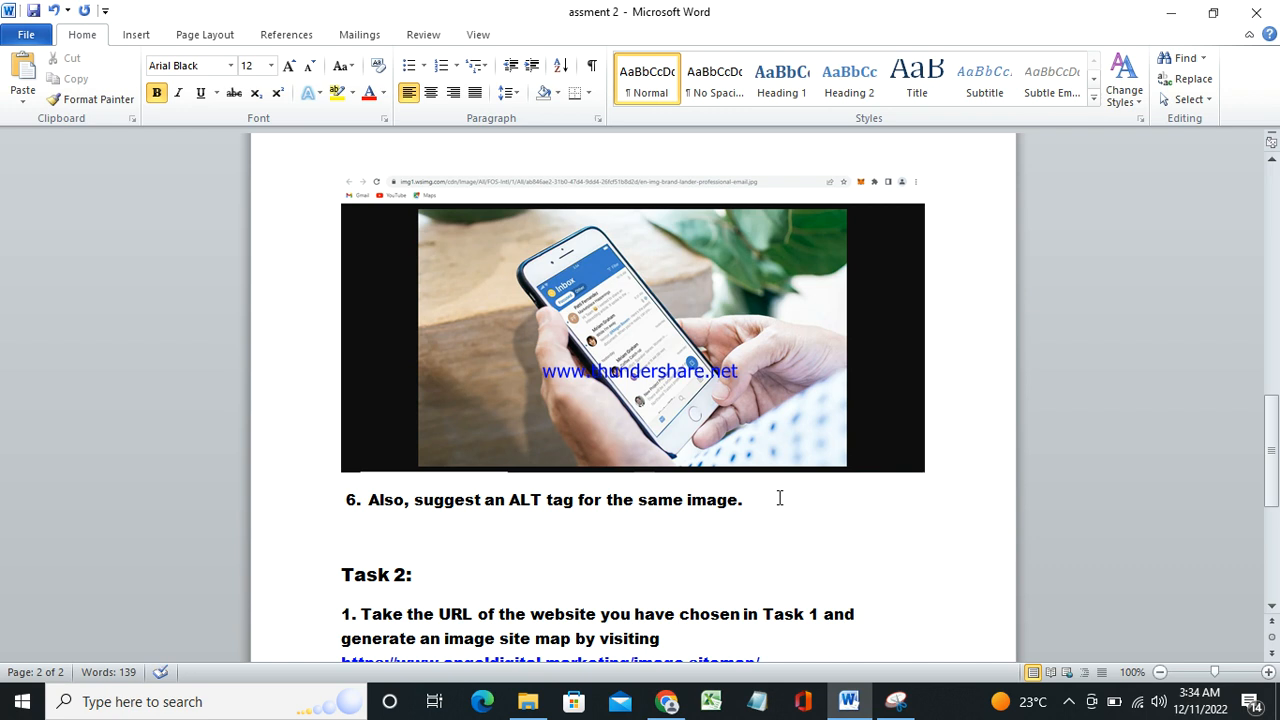
pyautogui.write('bussian==')
pyautogui.press('BackSpace')
pyautogui.press('BackSpace')
pyautogui.press('BackSpace')
pyautogui.press('BackSpace')
pyautogui.press('BackSpace')
pyautogui.press('BackSpace')
pyautogui.write('emaik')
pyautogui.press('BackSpace')
pyautogui.press('BackSpace')
pyautogui.press('BackSpace')
pyautogui.press('BackSpace')
pyautogui.write('bussina')
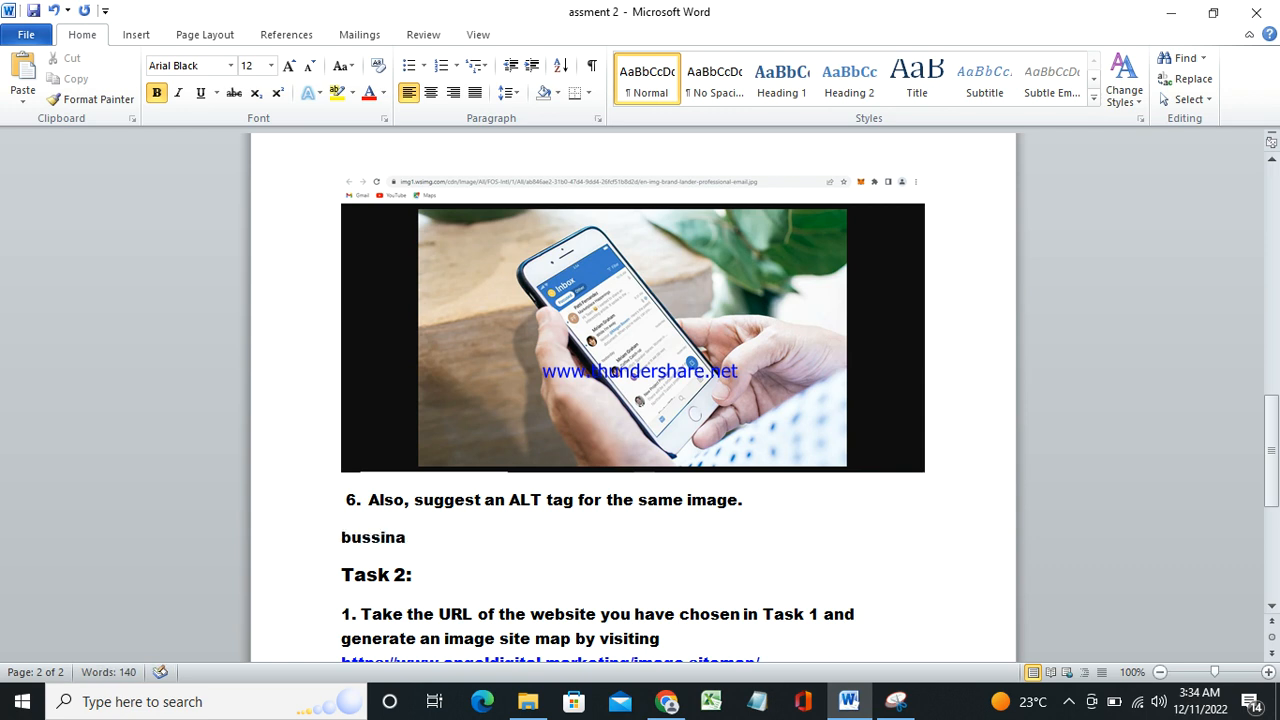
pyautogui.press('BackSpace')
pyautogui.press('BackSpace')
pyautogui.press('BackSpace')
pyautogui.write('si')
pyautogui.press('BackSpace')
pyautogui.press('BackSpace')
pyautogui.press('BackSpace')
pyautogui.press('BackSpace')
pyautogui.press('BackSpace')
pyautogui.press('BackSpace')
pyautogui.write('Email')
# - Copy the sitemap generator link from Task 2's first instruction and open angeldigital.marketing/image-sitemap/ in Chrome, replacing the assignment PDF
pyautogui.moveTo(1276, 440); pyautogui.dragTo(1276, 482)
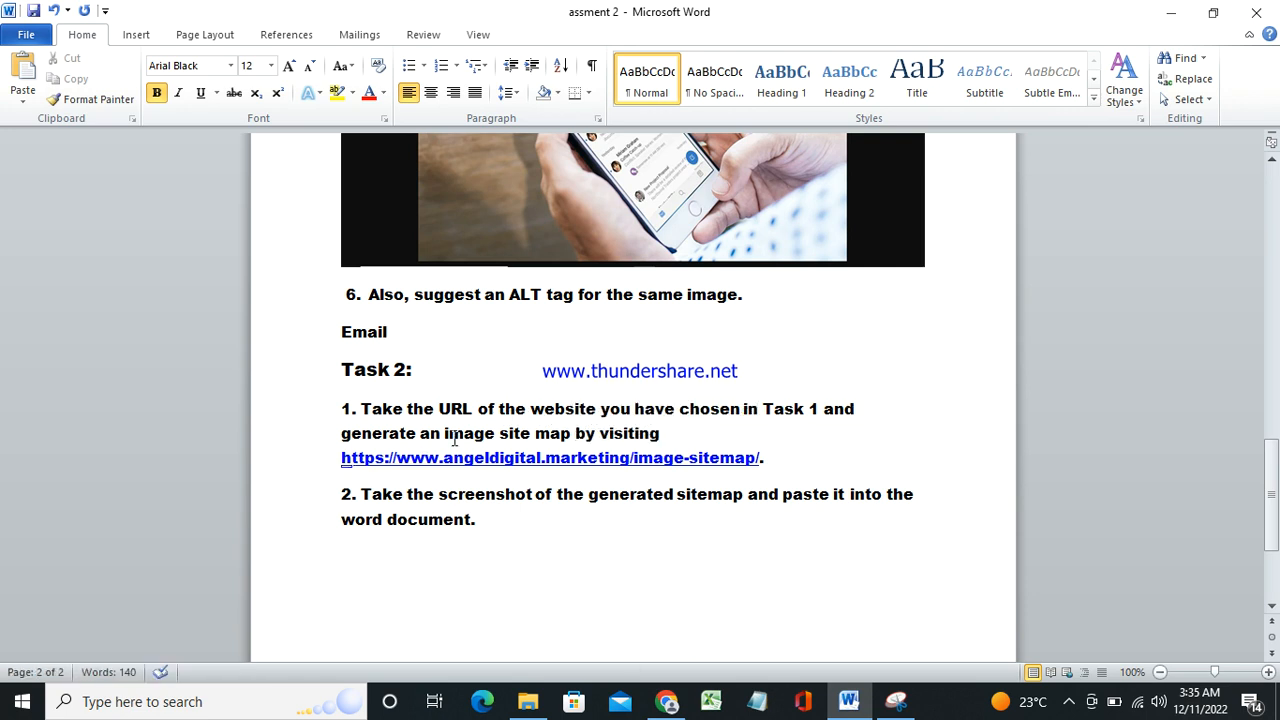
pyautogui.doubleClick(538, 460)
pyautogui.click(538, 460)
pyautogui.doubleClick(538, 460)
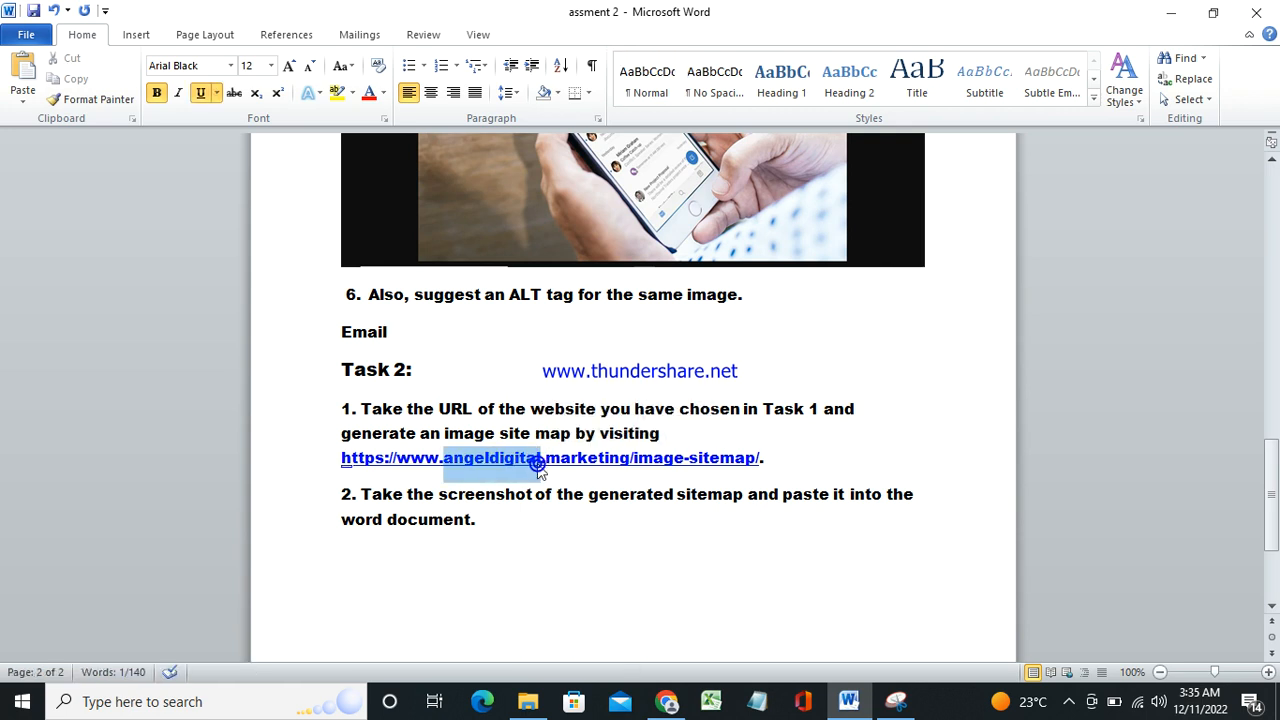
pyautogui.click(766, 460)
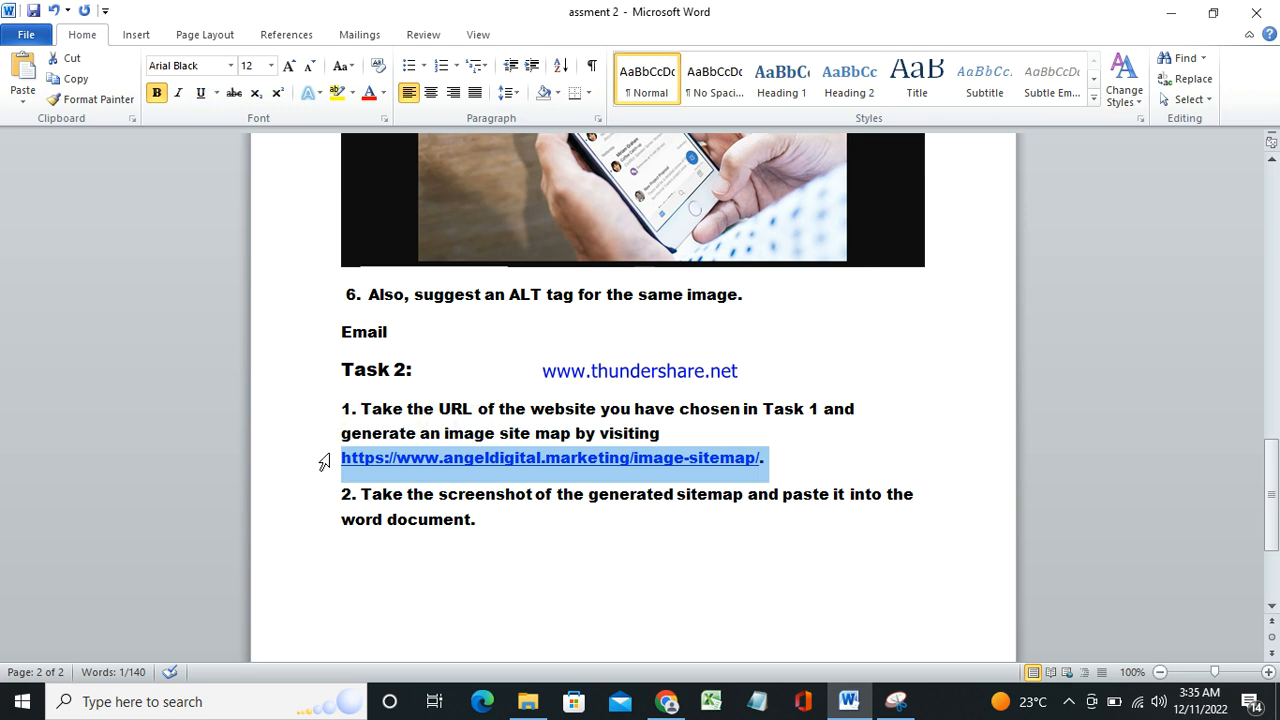
pyautogui.click(665, 703)
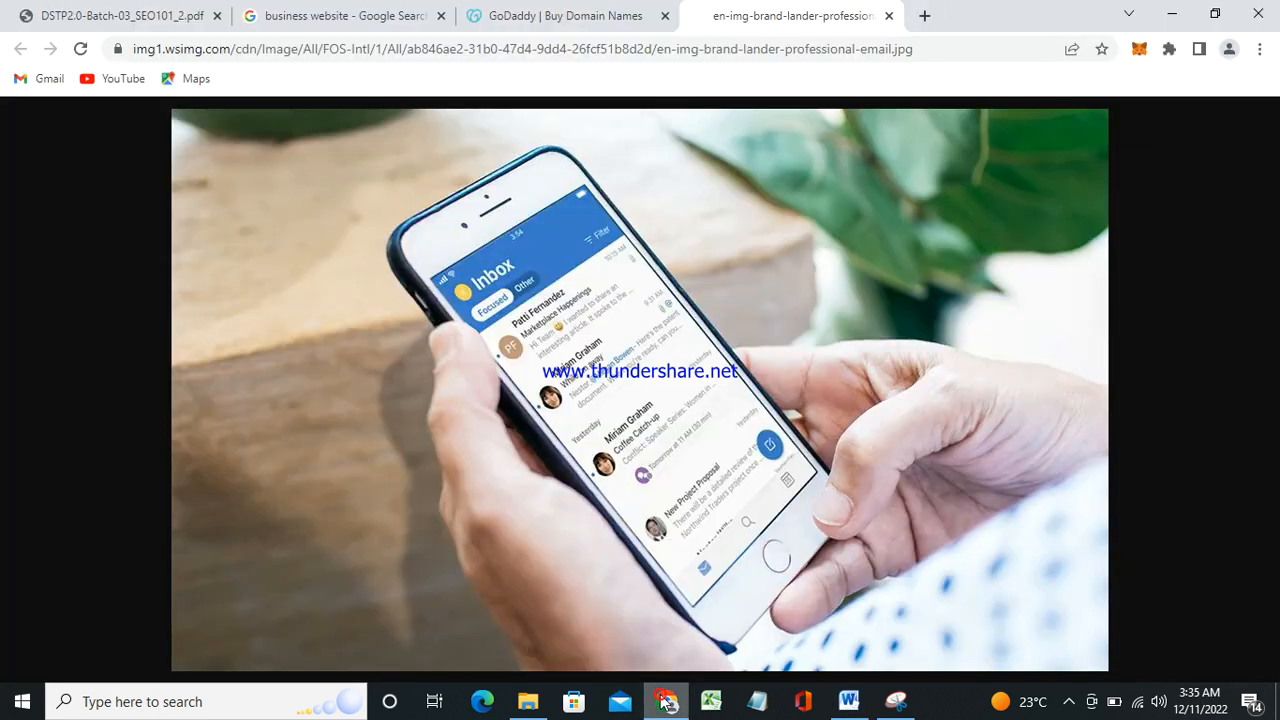
pyautogui.click(69, 8)
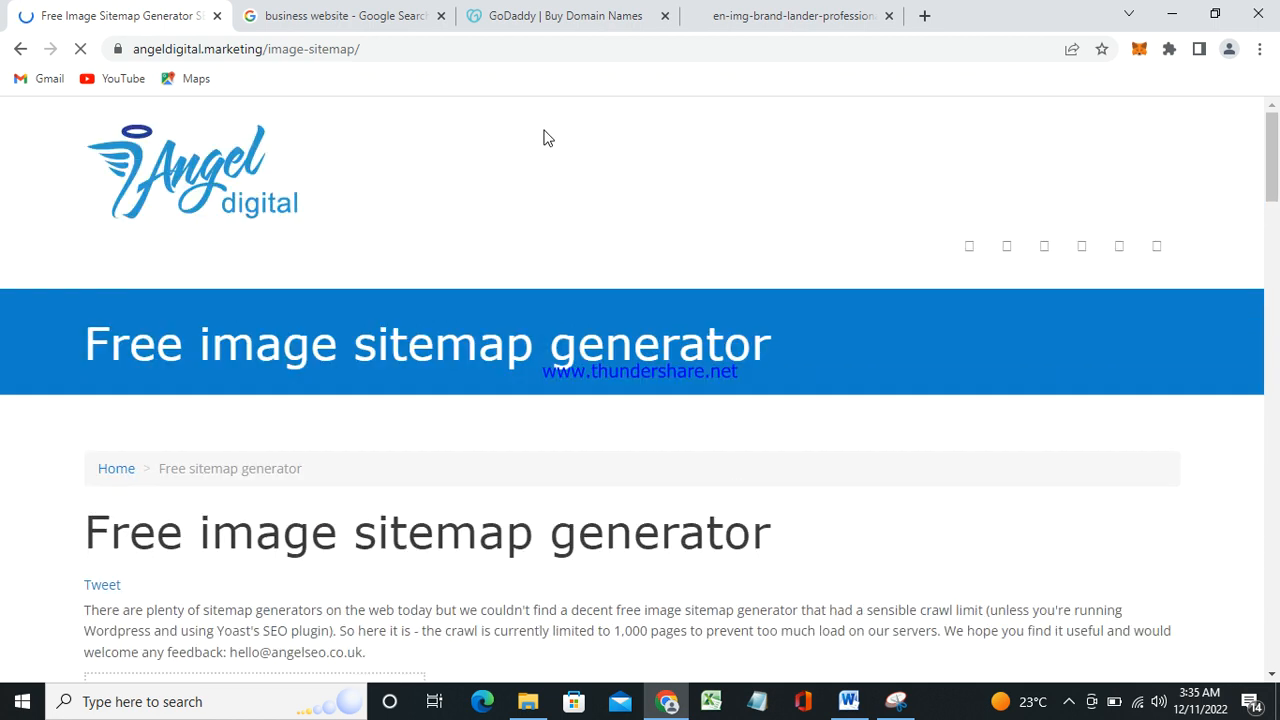
pyautogui.scroll(-6, 1275, 221)
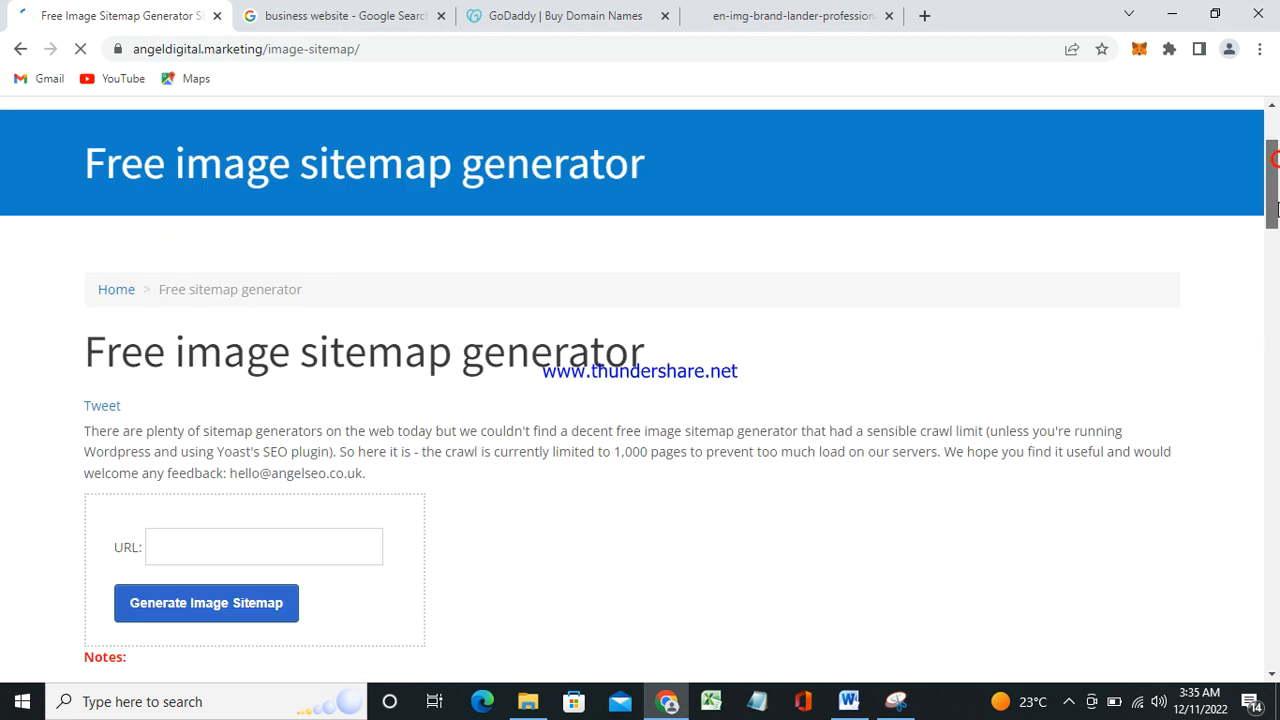
pyautogui.scroll(6, 1277, 133)
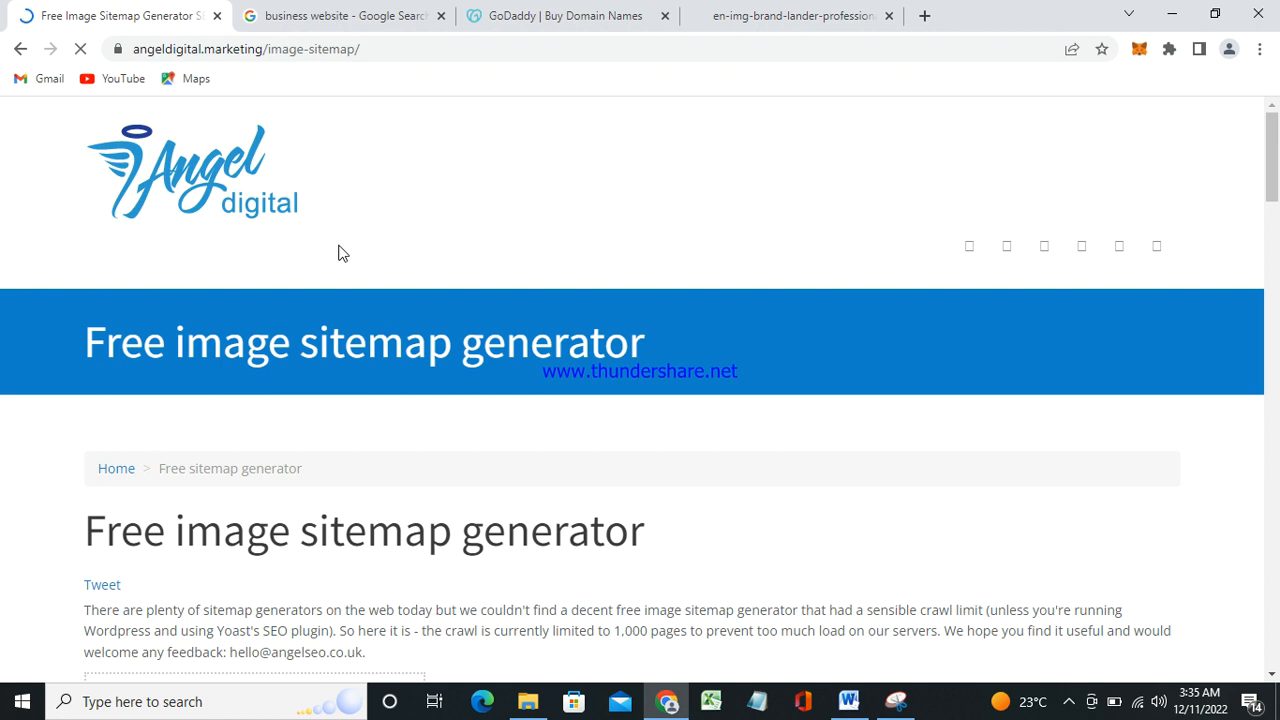
# - Select and copy the full URL of the GoDaddy page in its browser tab
pyautogui.click(402, 12)
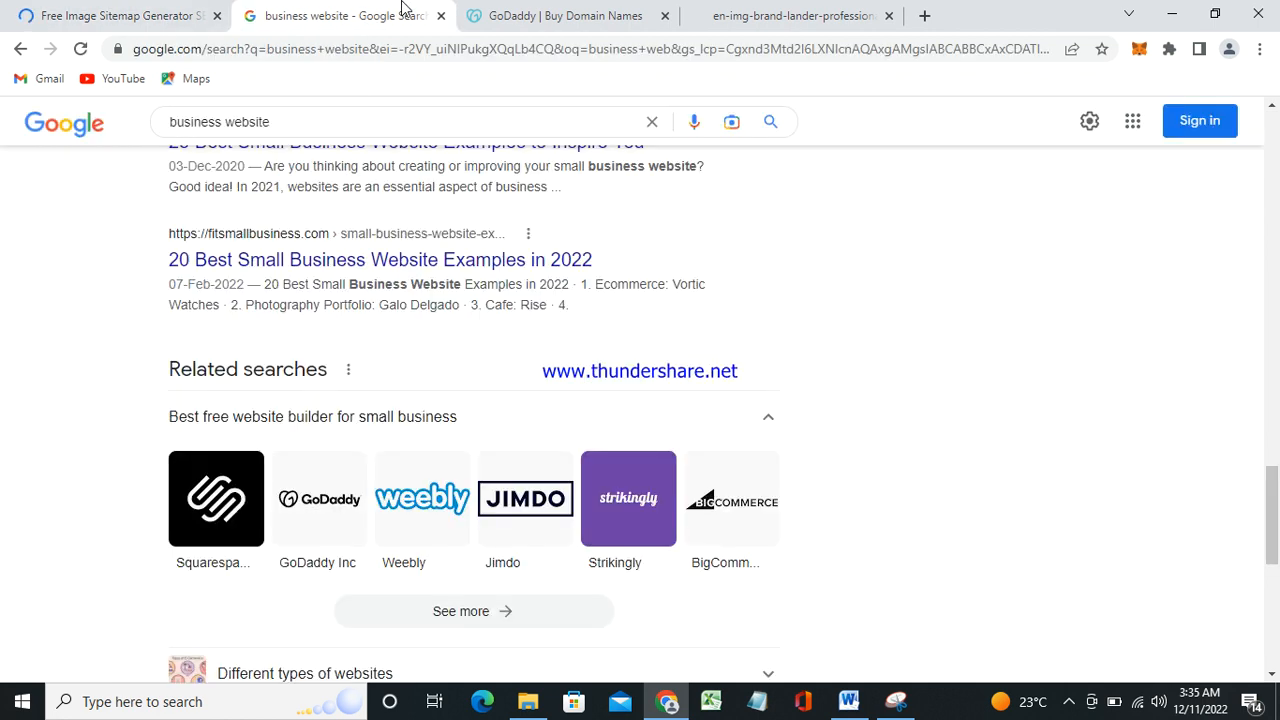
pyautogui.click(543, 15)
pyautogui.click(555, 50)
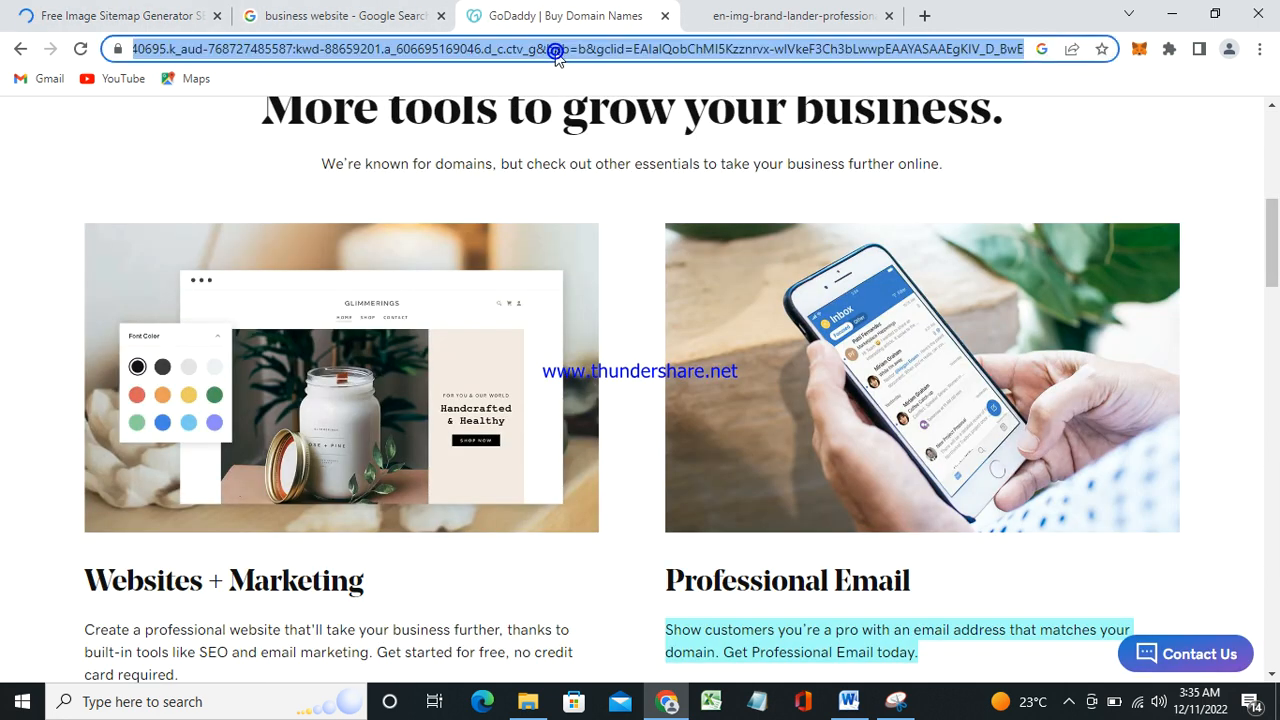
# - Paste the GoDaddy URL into the free image sitemap generator and generate the image sitemap
pyautogui.click(160, 12)
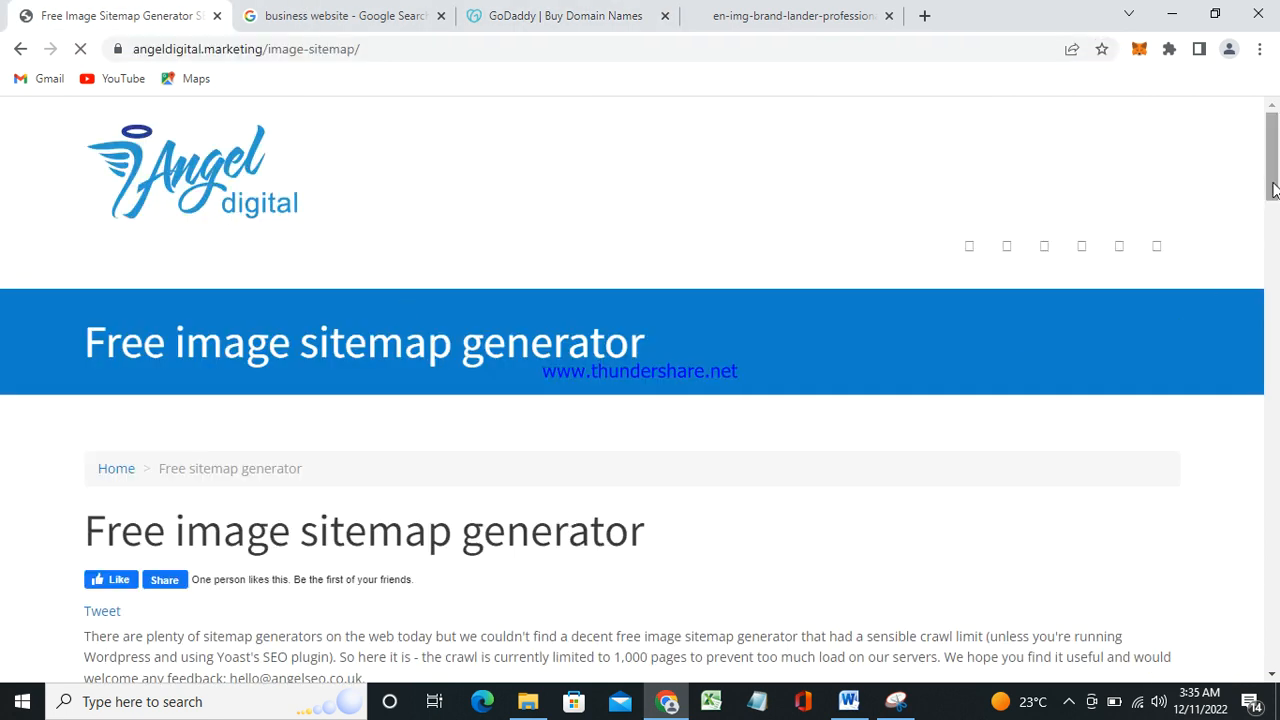
pyautogui.moveTo(1273, 188); pyautogui.dragTo(1273, 253)
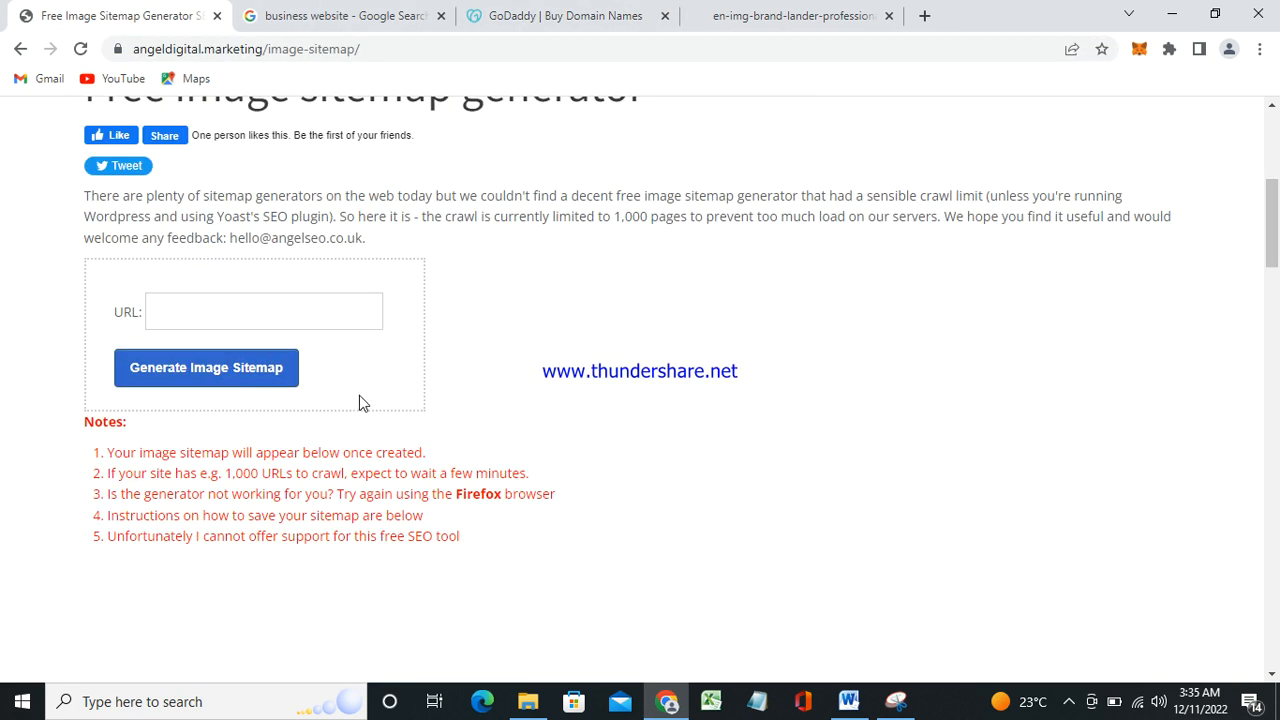
pyautogui.click(321, 305)
pyautogui.hotkey('ctrl', 'v')
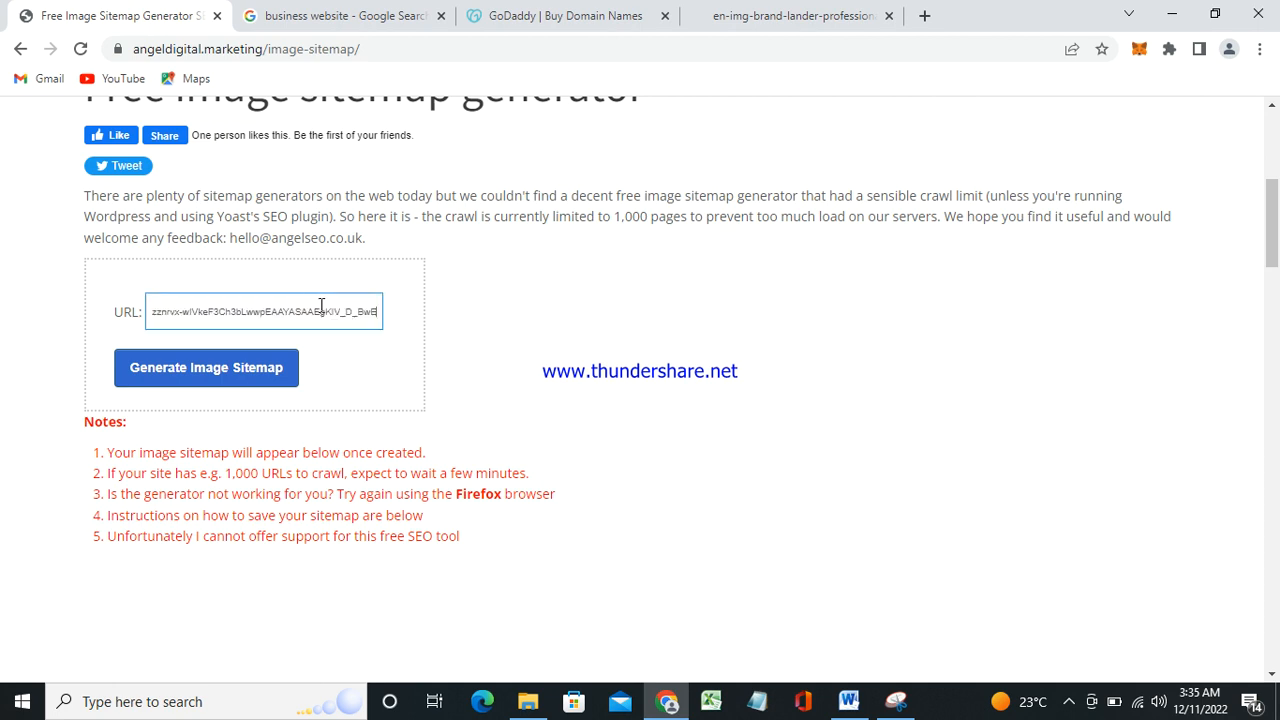
pyautogui.click(295, 367)
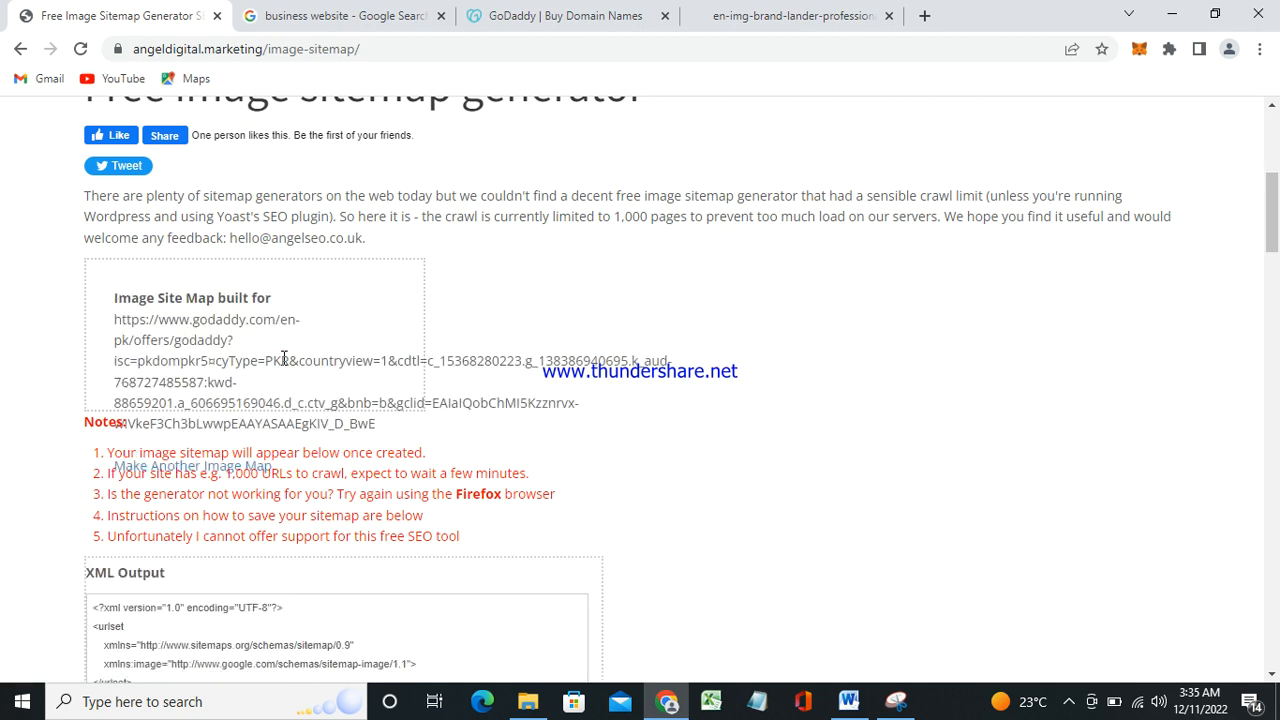
# - Select the entire generated XML output, from the xml version line through </urlset>, and copy it
pyautogui.moveTo(1273, 263); pyautogui.dragTo(1273, 297)
pyautogui.click(140, 437)
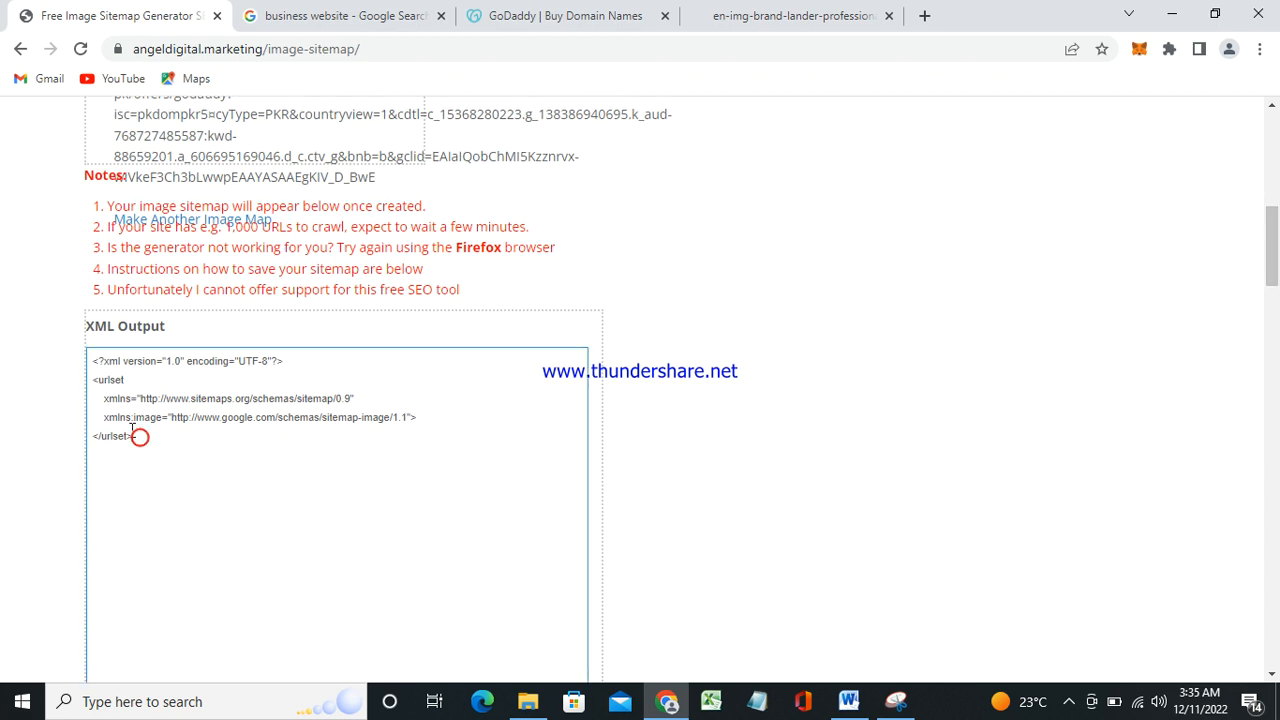
pyautogui.moveTo(94, 360); pyautogui.dragTo(175, 446)
pyautogui.hotkey('ctrl', 'c')
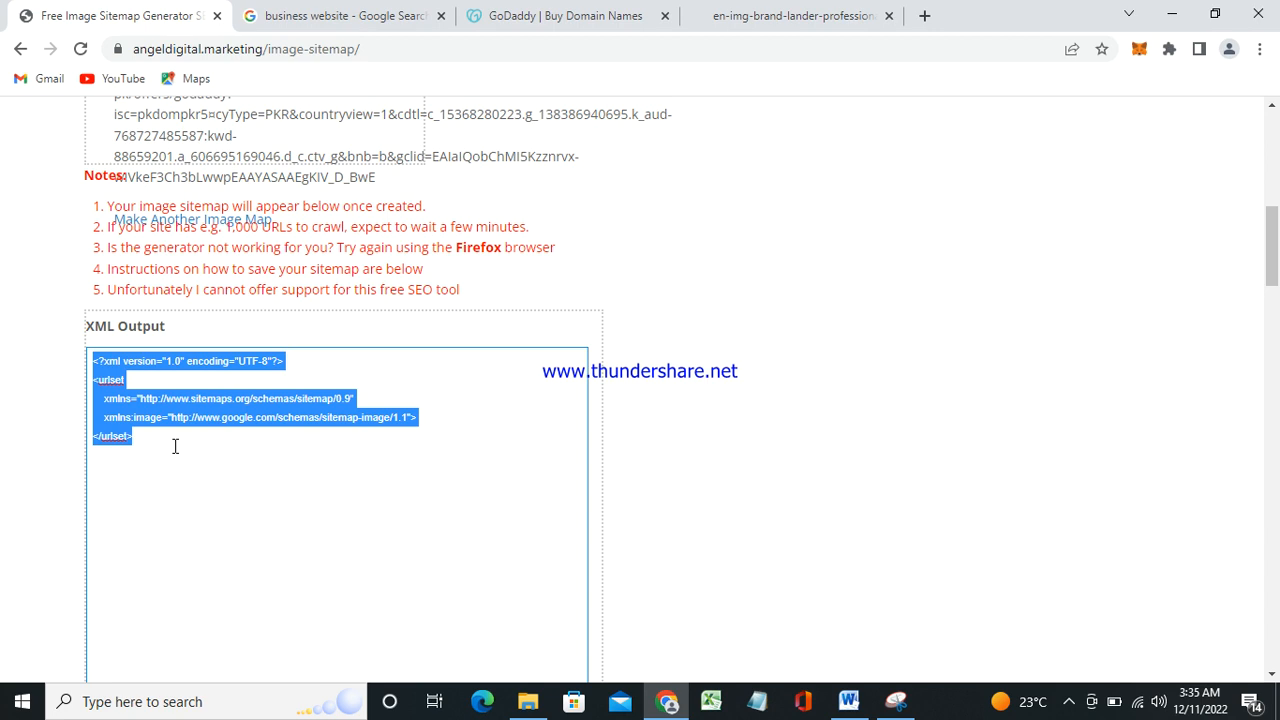
# - Switch to Word and paste the sitemap XML on a new line below Task 2's first instruction
pyautogui.click(848, 701)
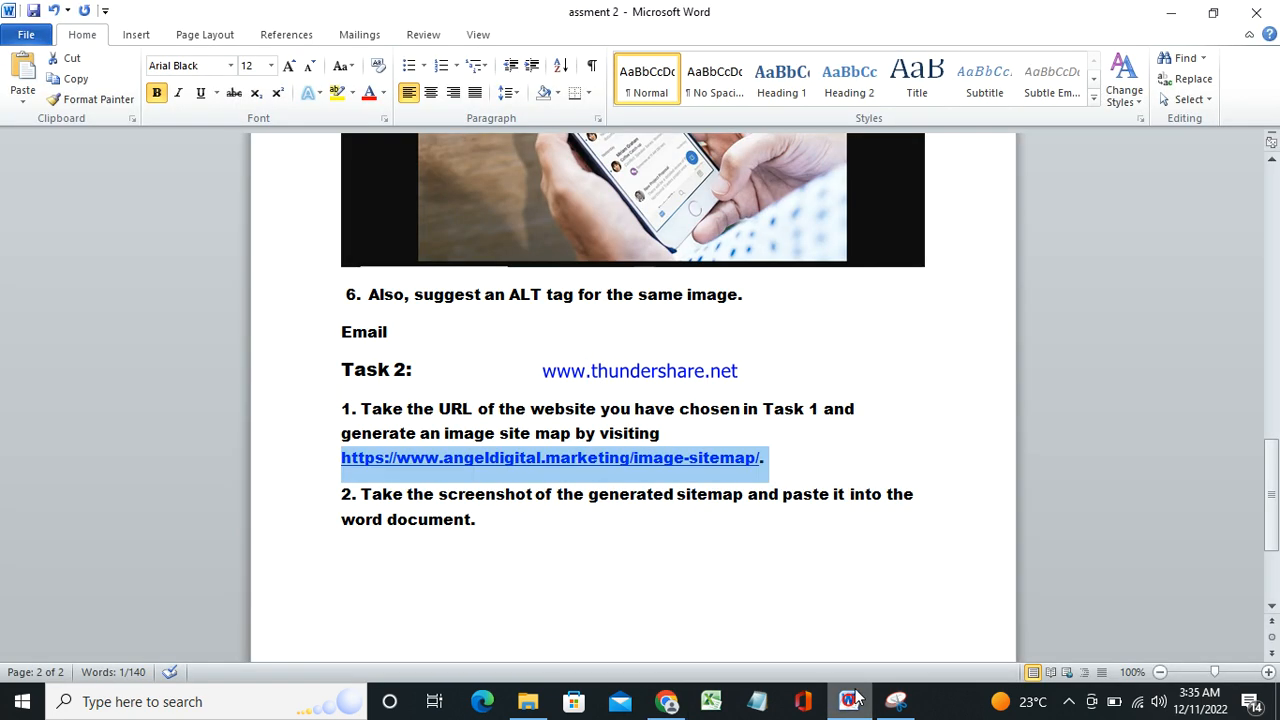
pyautogui.click(834, 457)
pyautogui.press('Return')
pyautogui.press('Return')
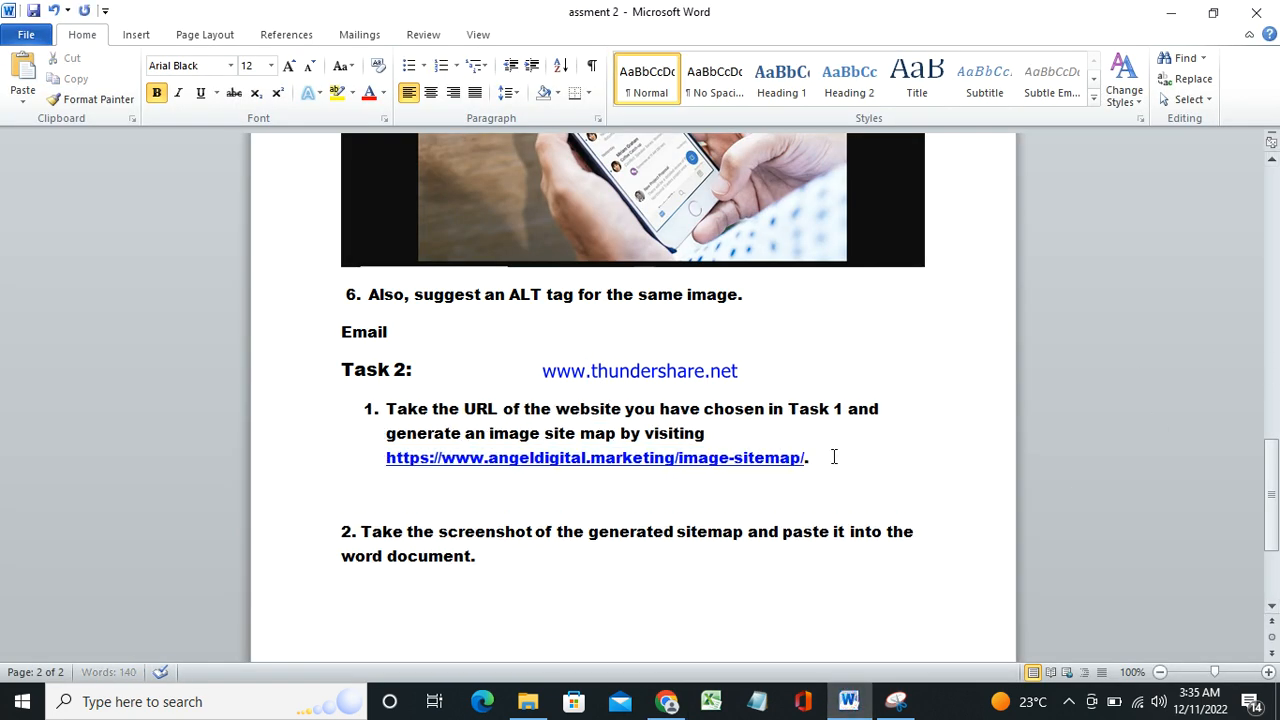
pyautogui.hotkey('ctrl', 'v')
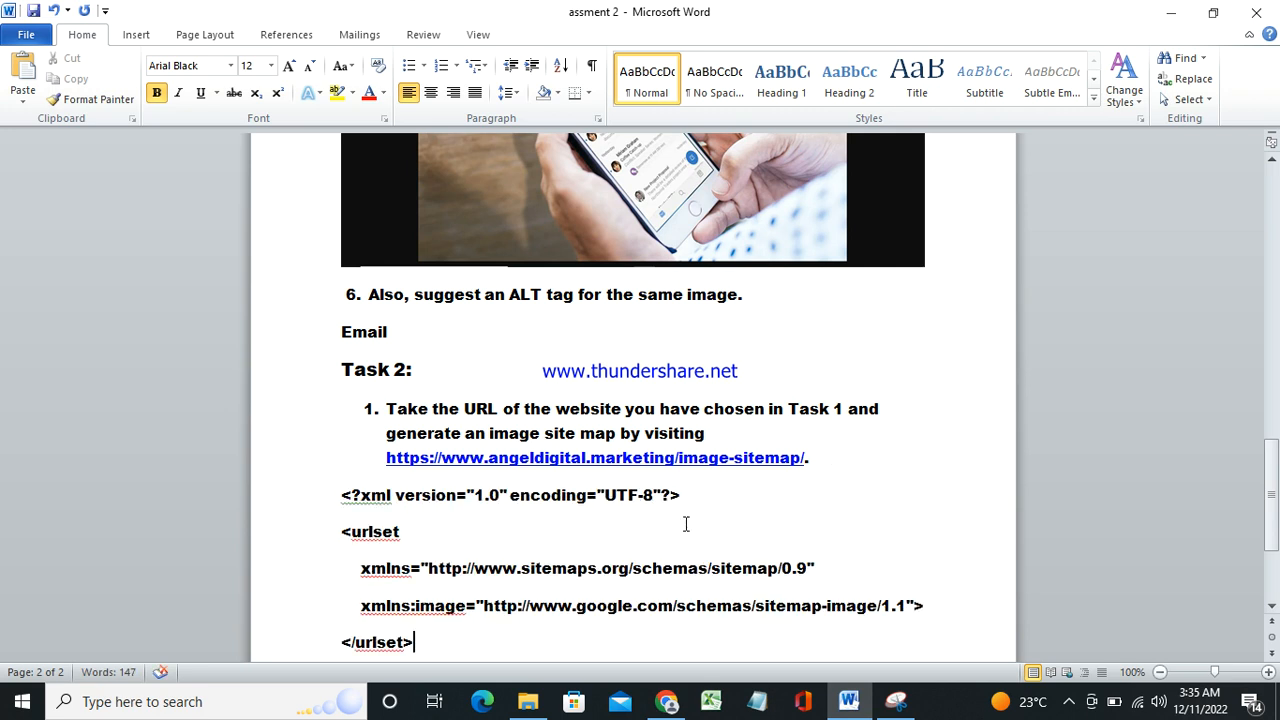
# - Switch to Chrome, capture the sitemap result and its XML output with Snipping Tool, and return to the Word document
pyautogui.moveTo(1273, 485); pyautogui.dragTo(1273, 512)
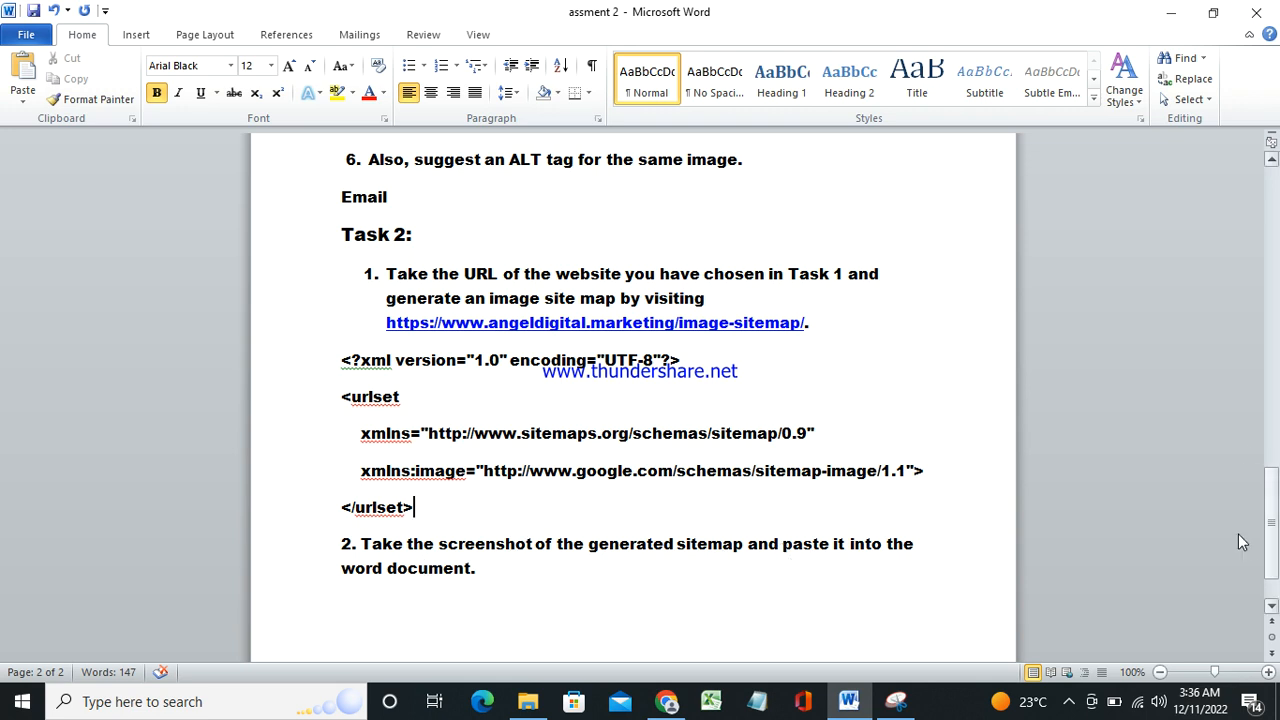
pyautogui.click(673, 703)
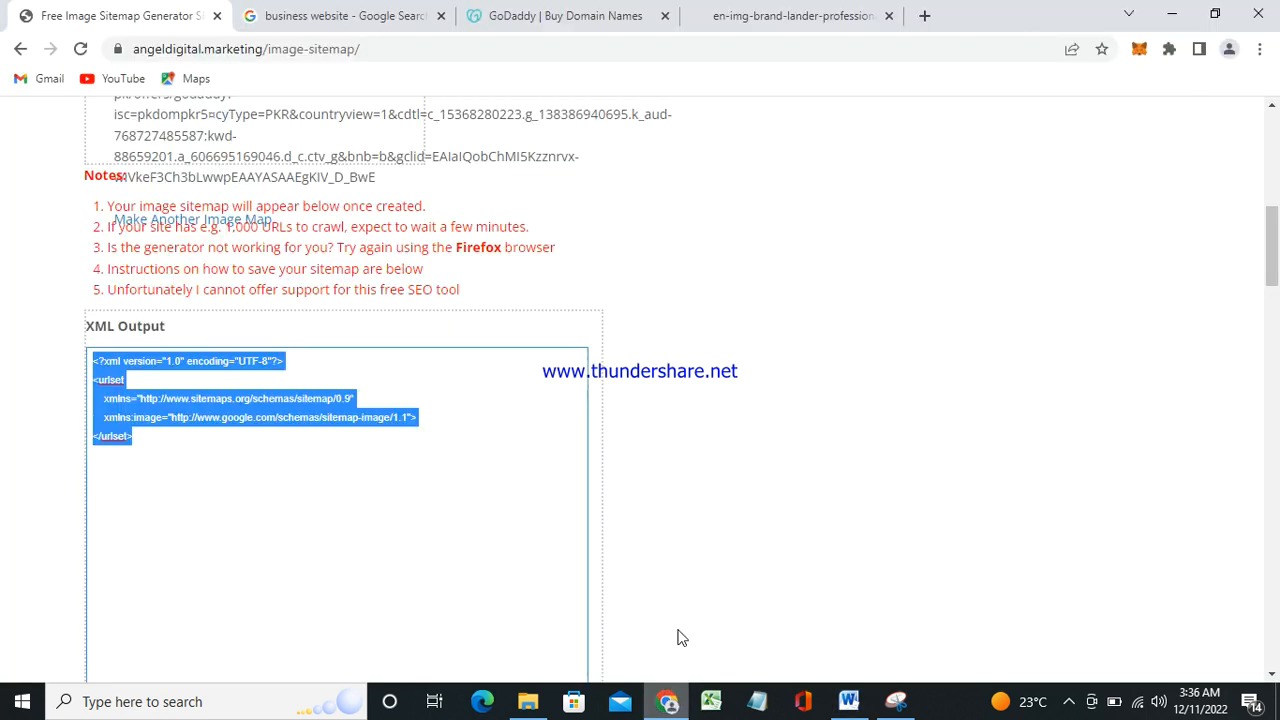
pyautogui.click(731, 468)
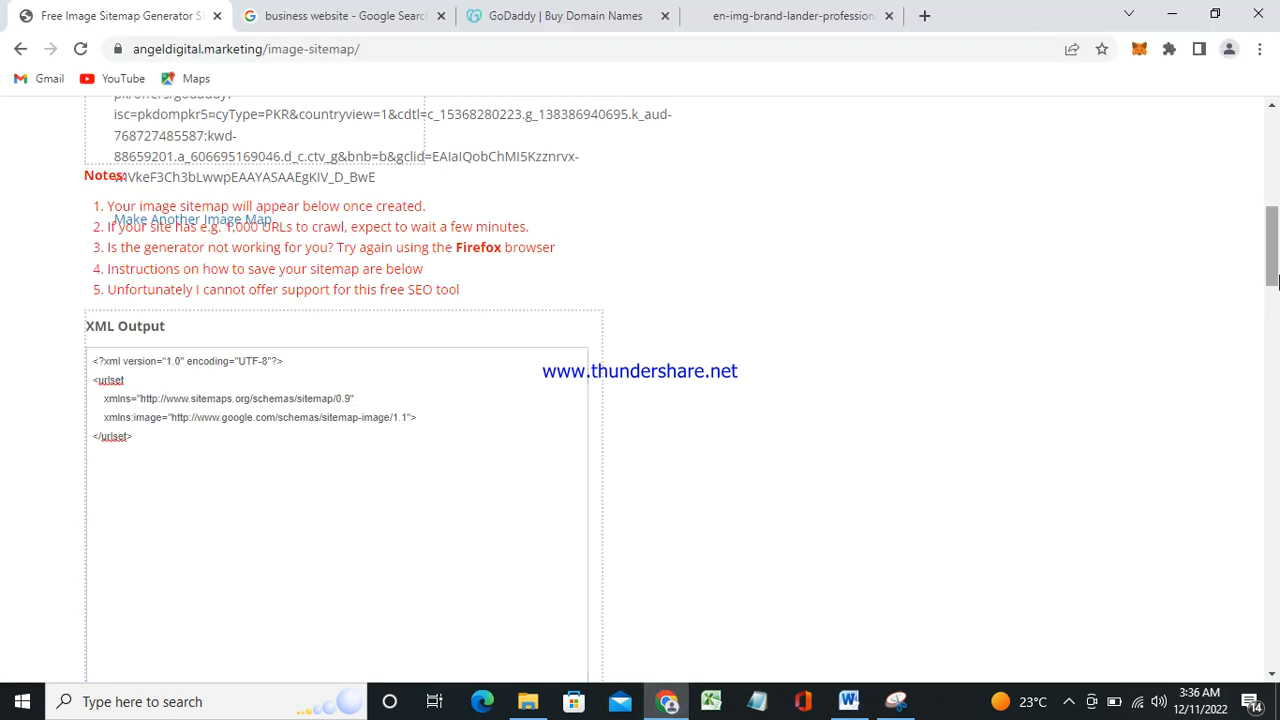
pyautogui.moveTo(1275, 228)
pyautogui.mouseDown()
pyautogui.moveTo(1274, 194)
pyautogui.moveTo(1273, 205)
pyautogui.mouseUp()
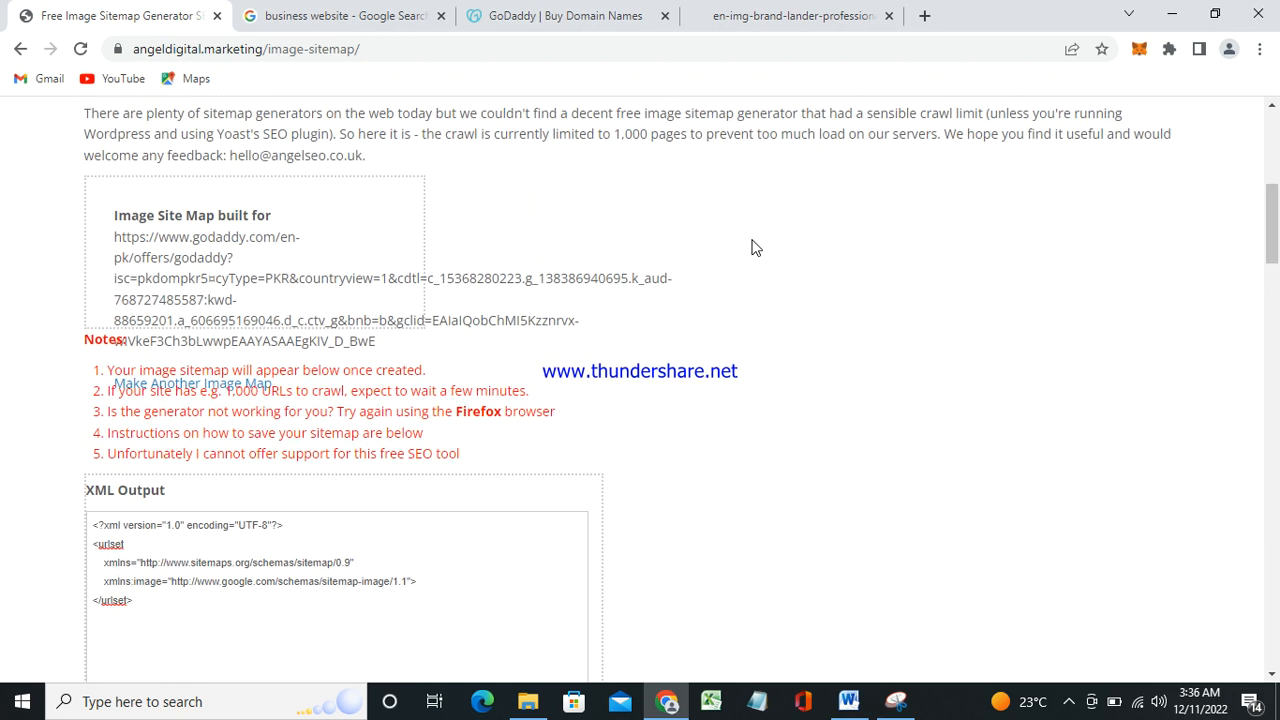
pyautogui.click(893, 698)
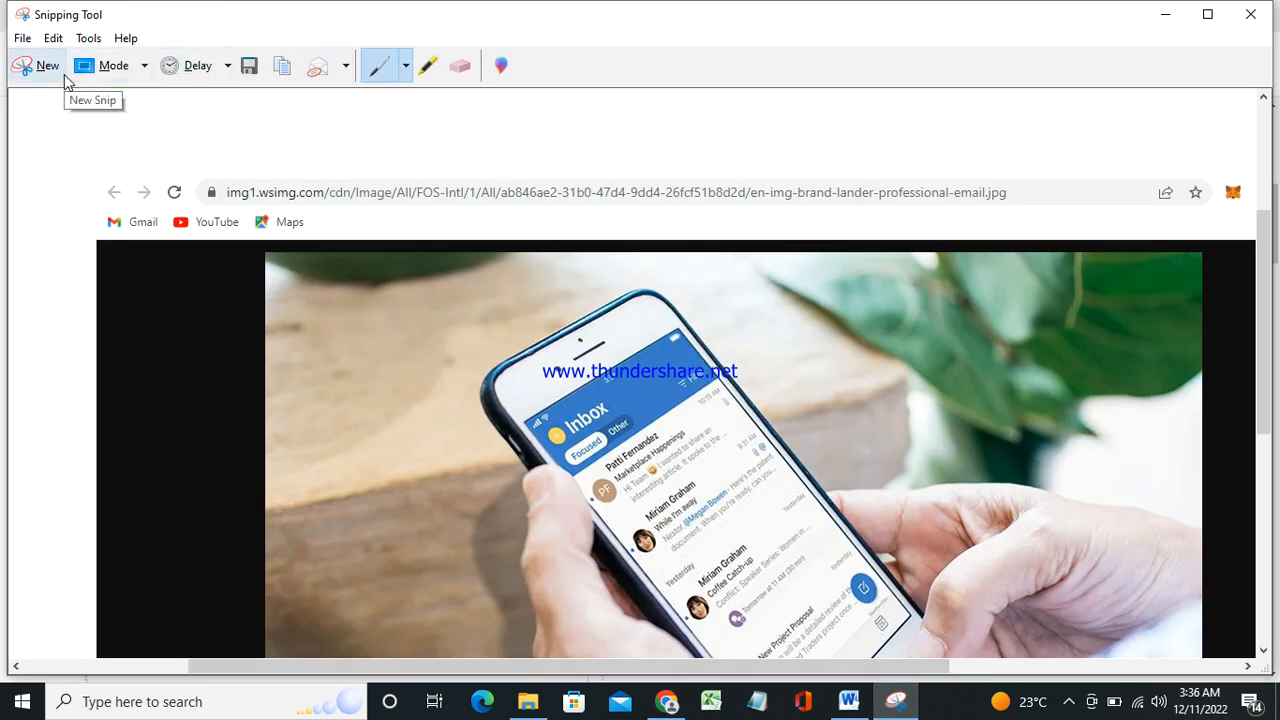
pyautogui.click(43, 76)
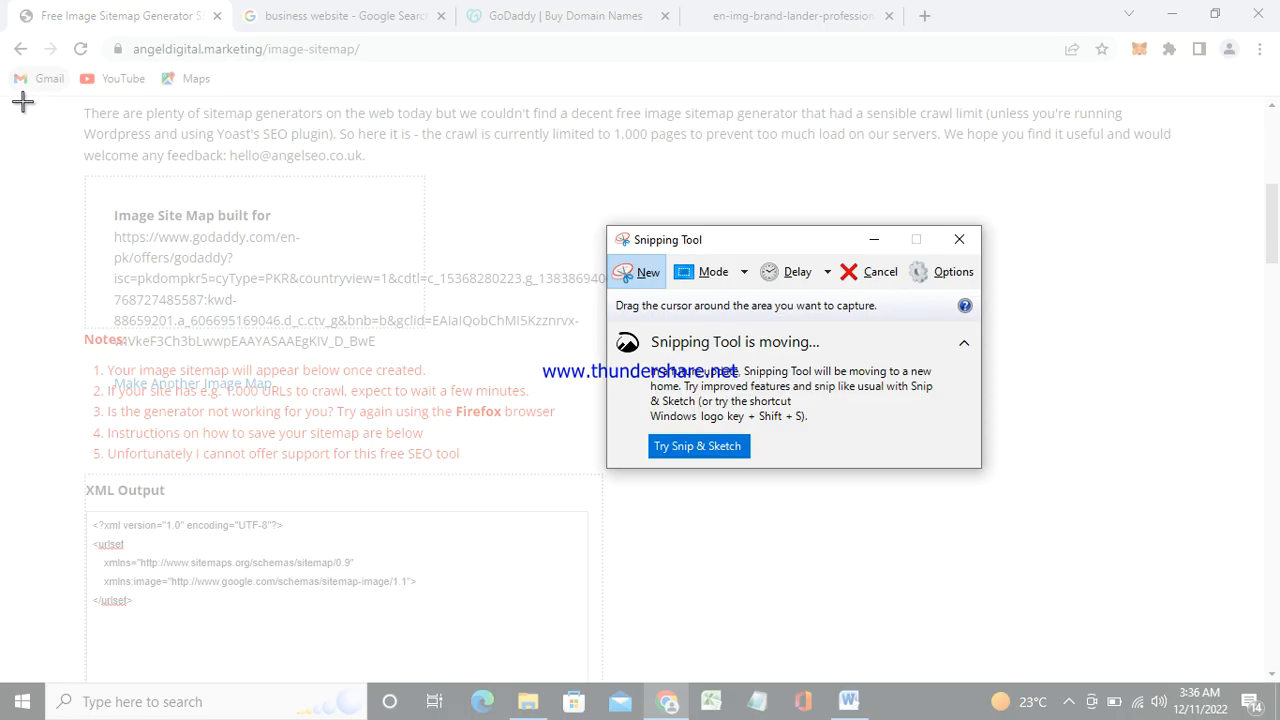
pyautogui.moveTo(10, 95); pyautogui.dragTo(666, 682)
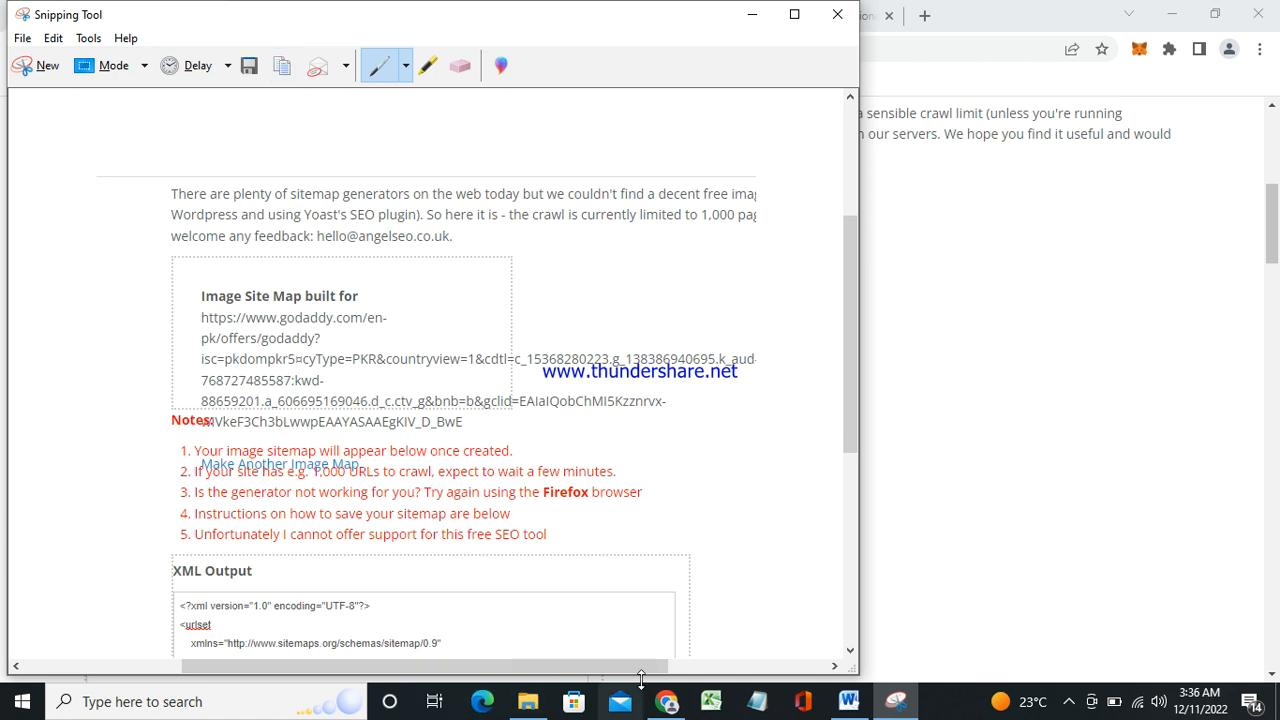
pyautogui.click(668, 702)
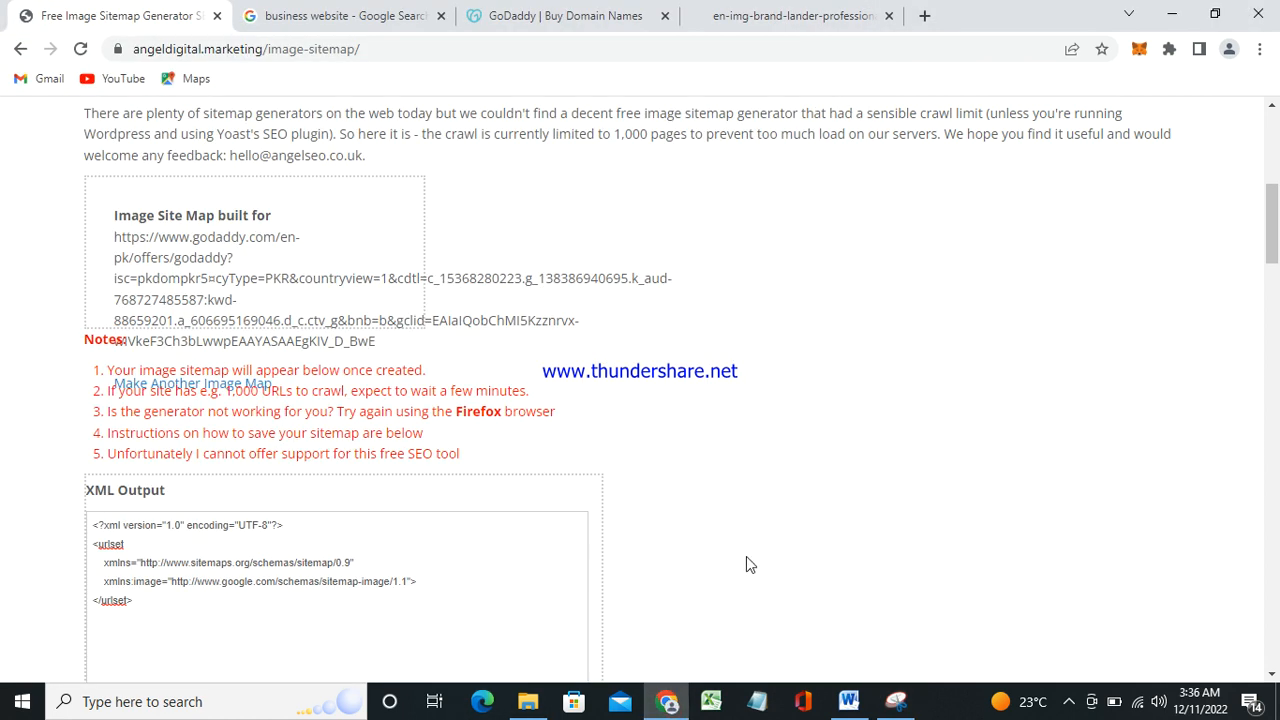
pyautogui.click(848, 701)
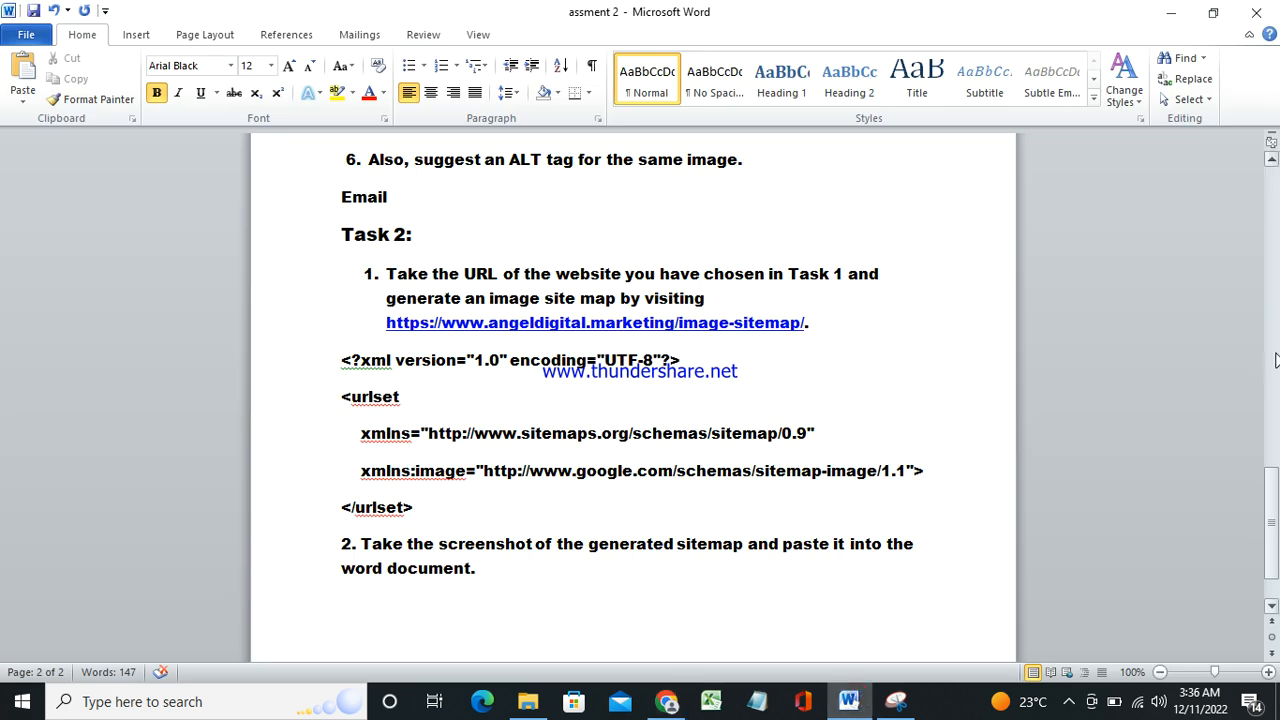
# - Paste the captured sitemap screenshot on a new unnumbered line below Task 2's second instruction
pyautogui.scroll(-1, 548, 603)
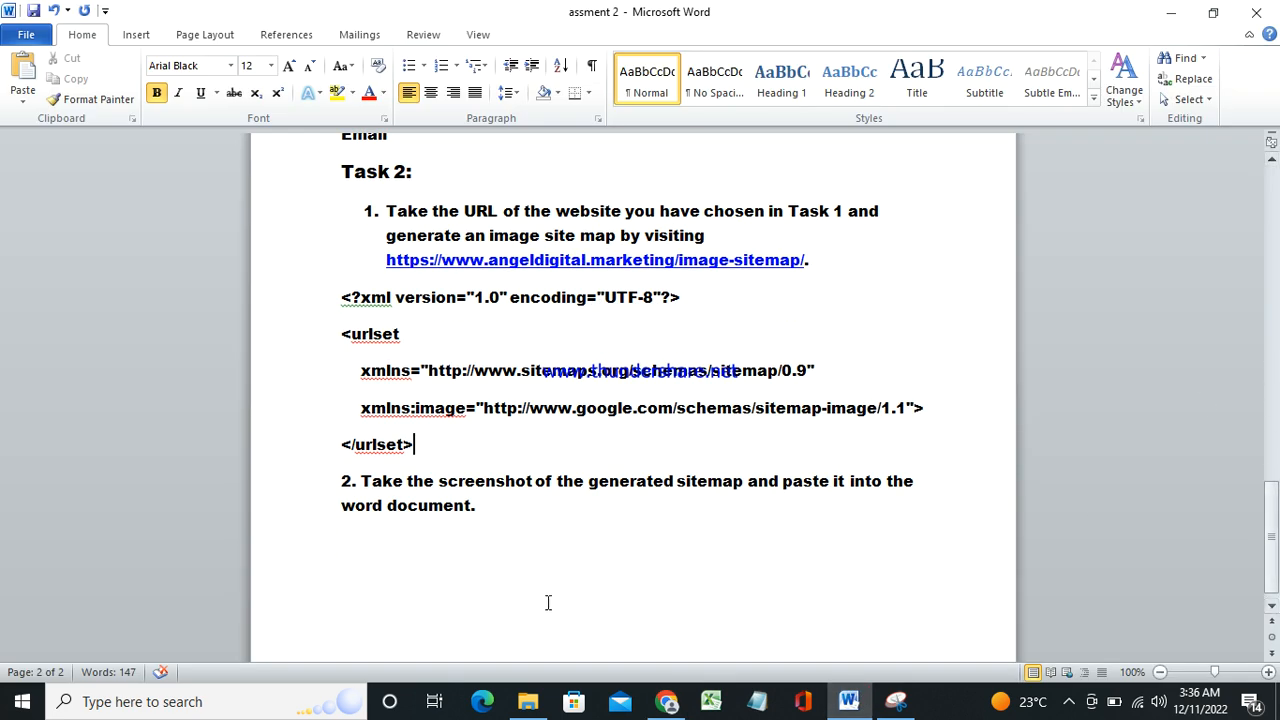
pyautogui.click(499, 500)
pyautogui.press('Return')
pyautogui.press('BackSpace')
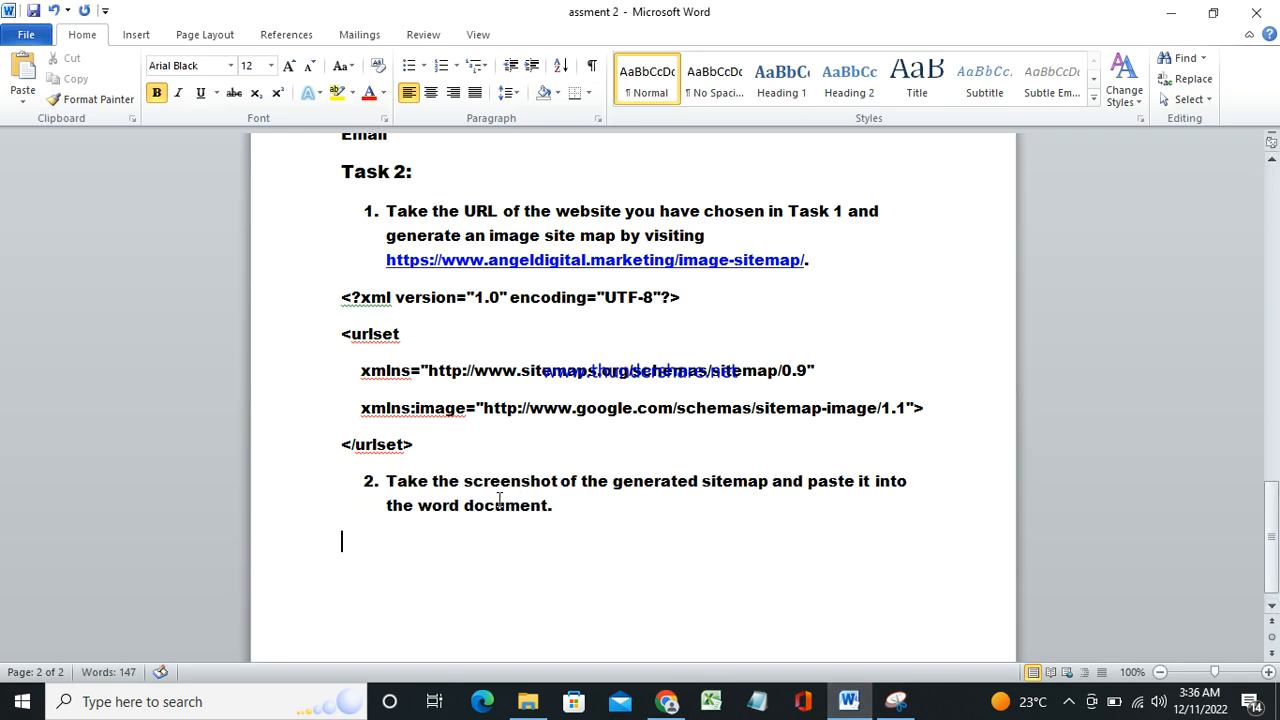
pyautogui.hotkey('ctrl', 'v')
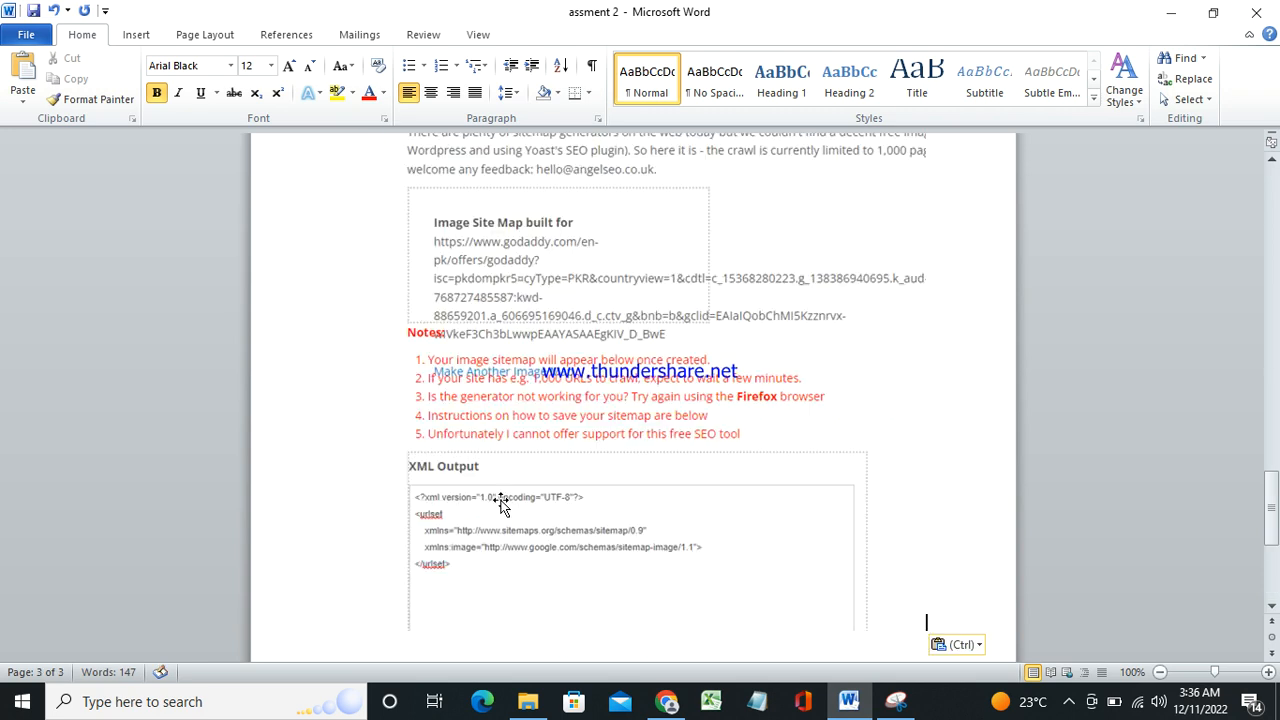
pyautogui.moveTo(1276, 492); pyautogui.dragTo(1275, 322)
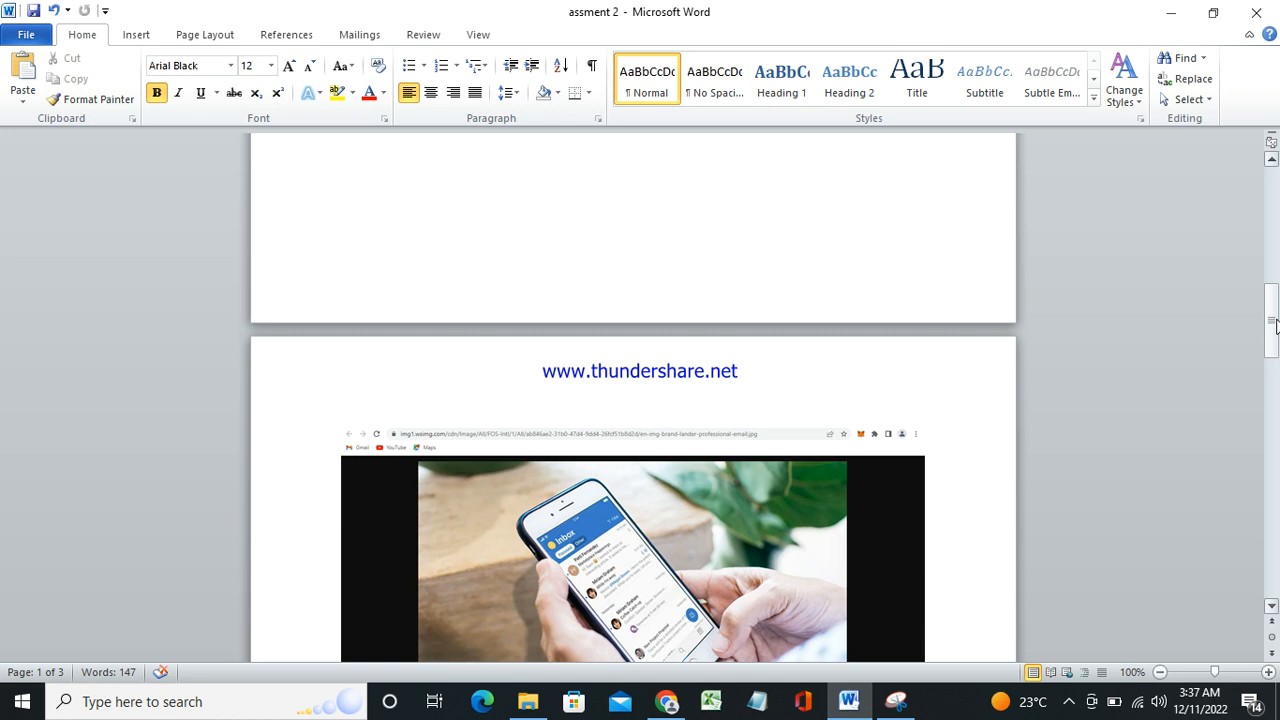
pyautogui.click(1068, 701)
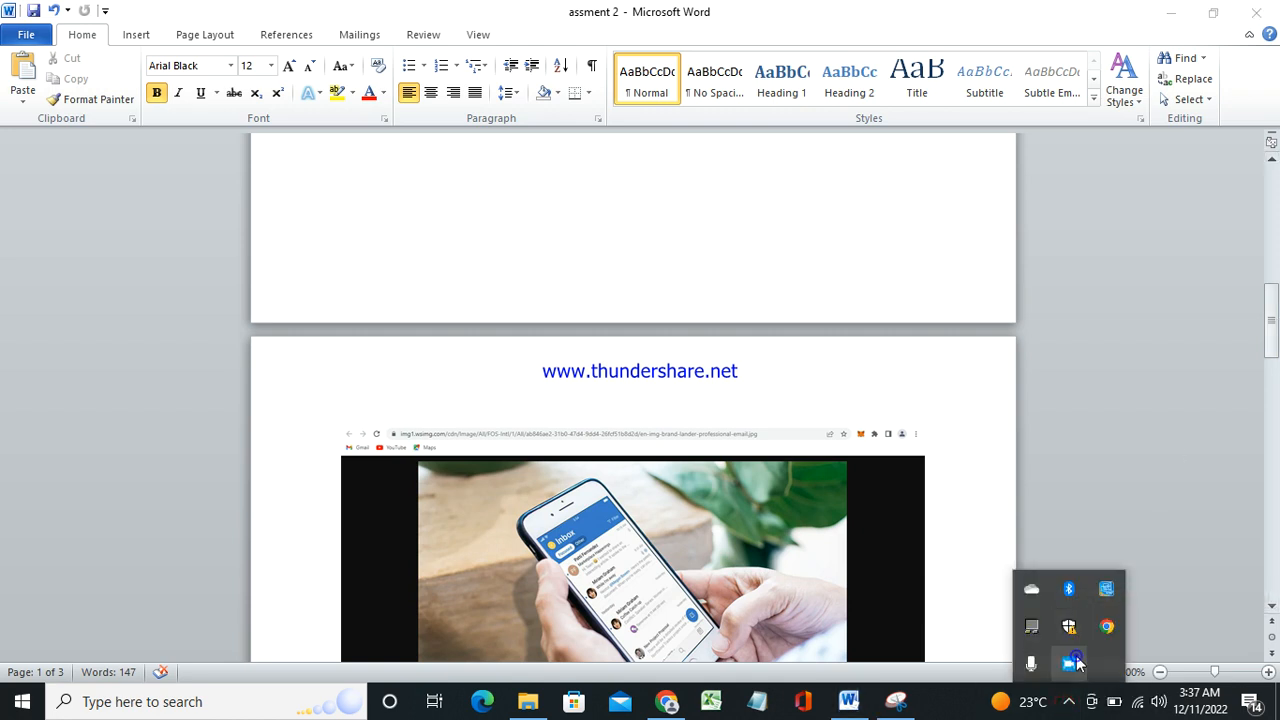
pyautogui.click(1067, 666)
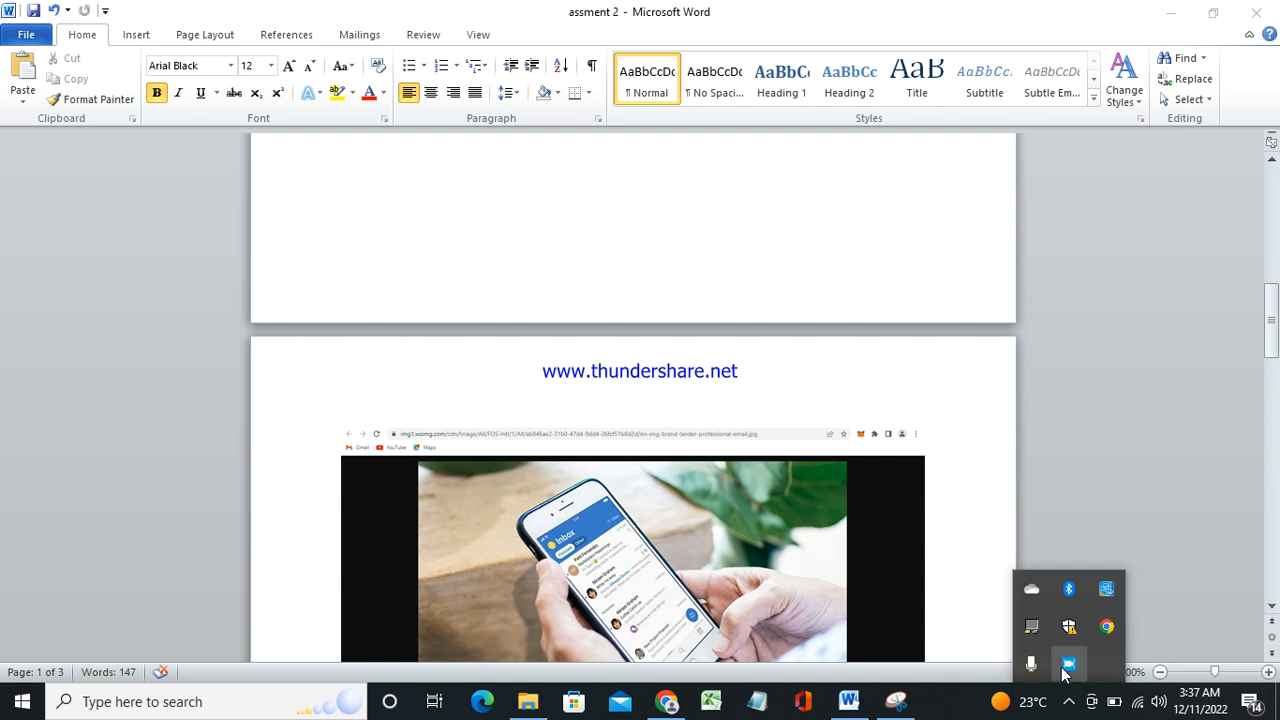